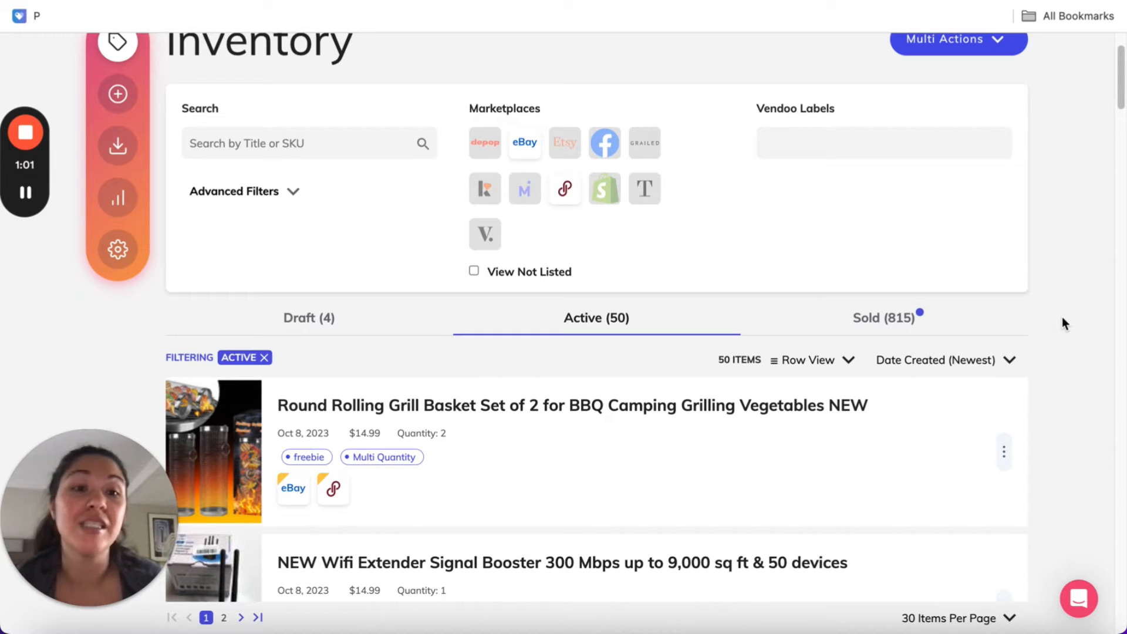
# Filter the active inventory listings by the Viapallet label
pyautogui.scroll(1, 1064, 321)
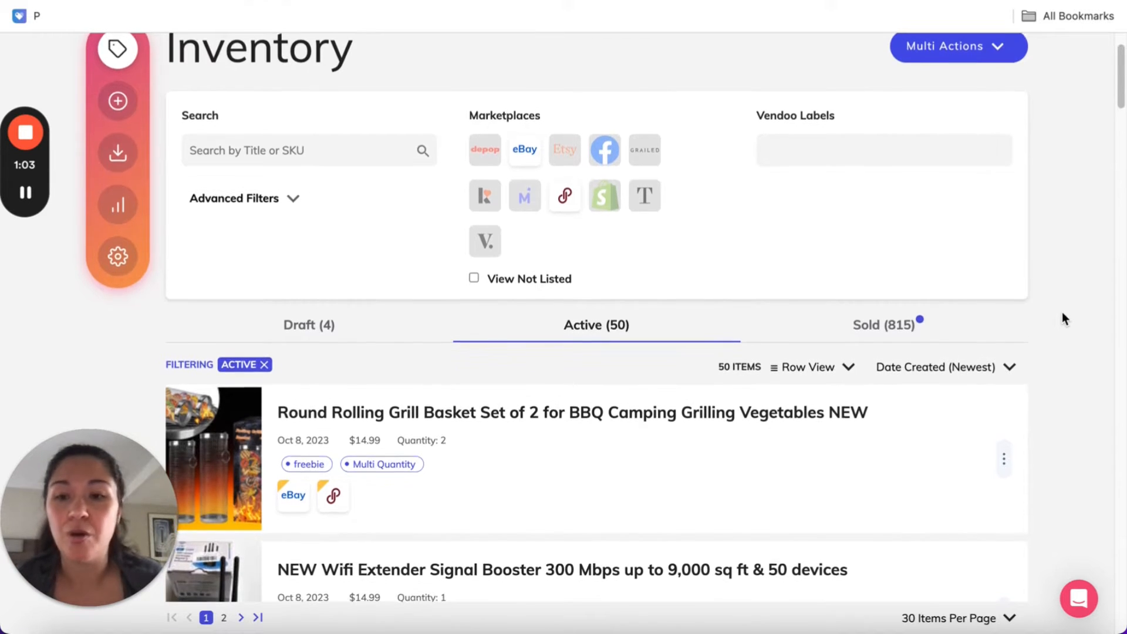
pyautogui.scroll(-3, 1062, 312)
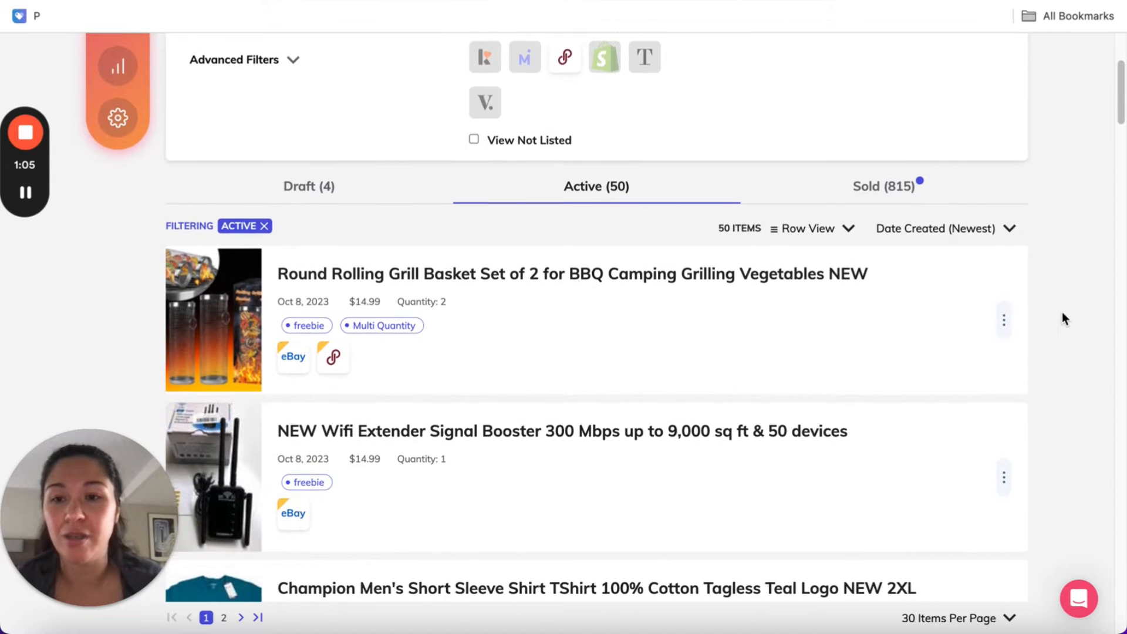
pyautogui.scroll(-1, 574, 323)
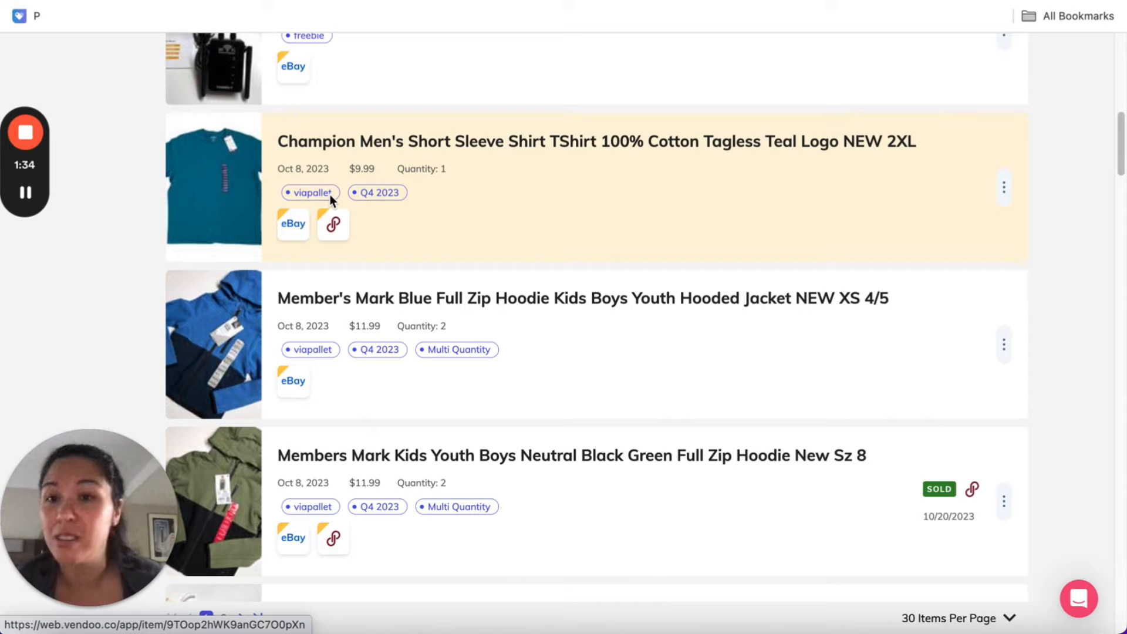
pyautogui.scroll(10, 481, 196)
pyautogui.click(855, 225)
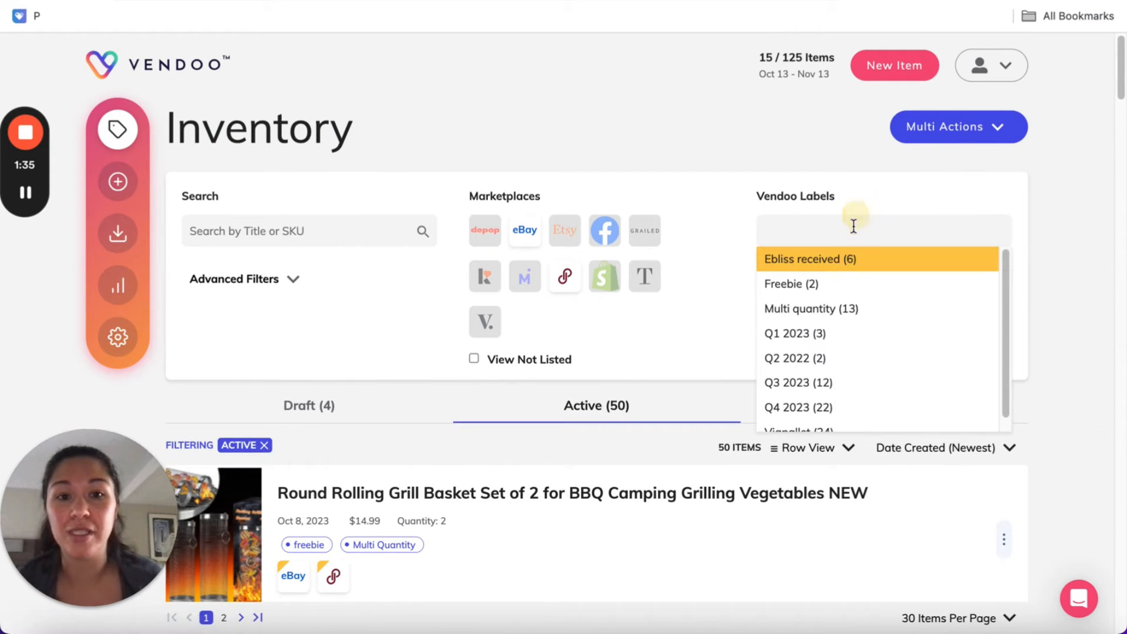
pyautogui.scroll(-1, 875, 356)
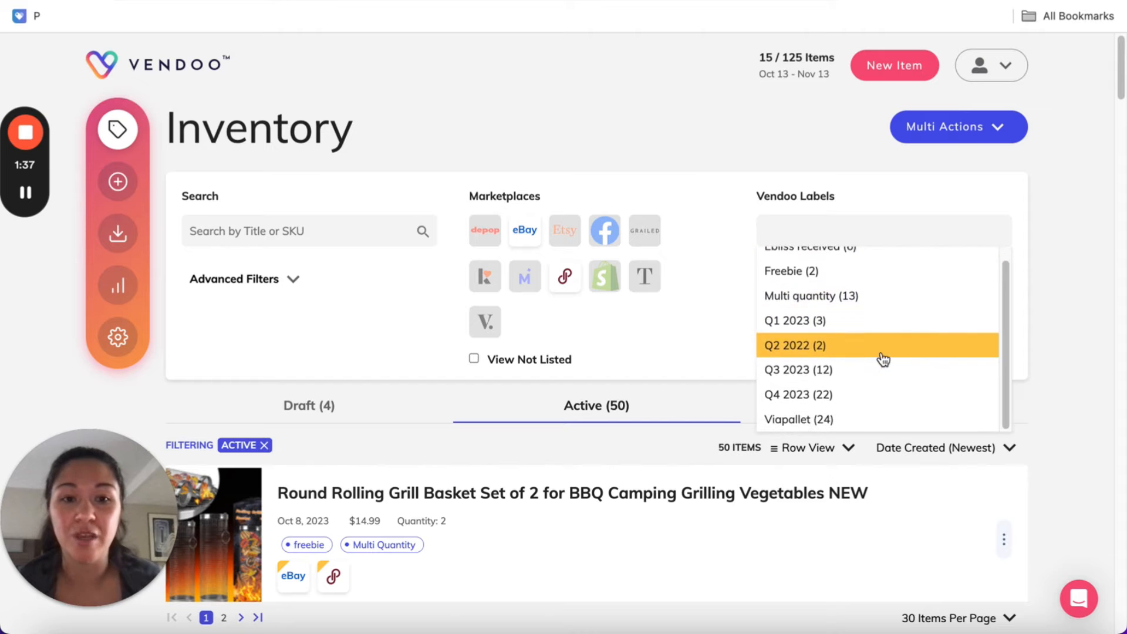
pyautogui.click(870, 419)
# Look through the active listings that carry the Viapallet label
pyautogui.scroll(-1, 1070, 329)
pyautogui.scroll(-3, 1069, 325)
pyautogui.scroll(3, 828, 226)
pyautogui.scroll(-3, 1041, 308)
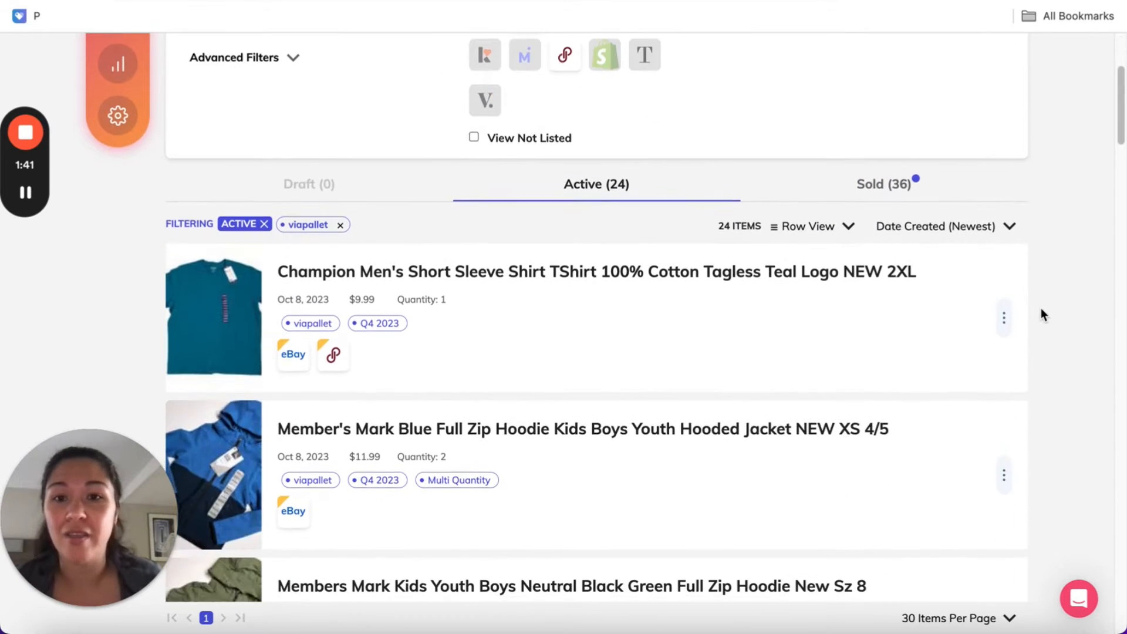
pyautogui.scroll(-1, 1040, 308)
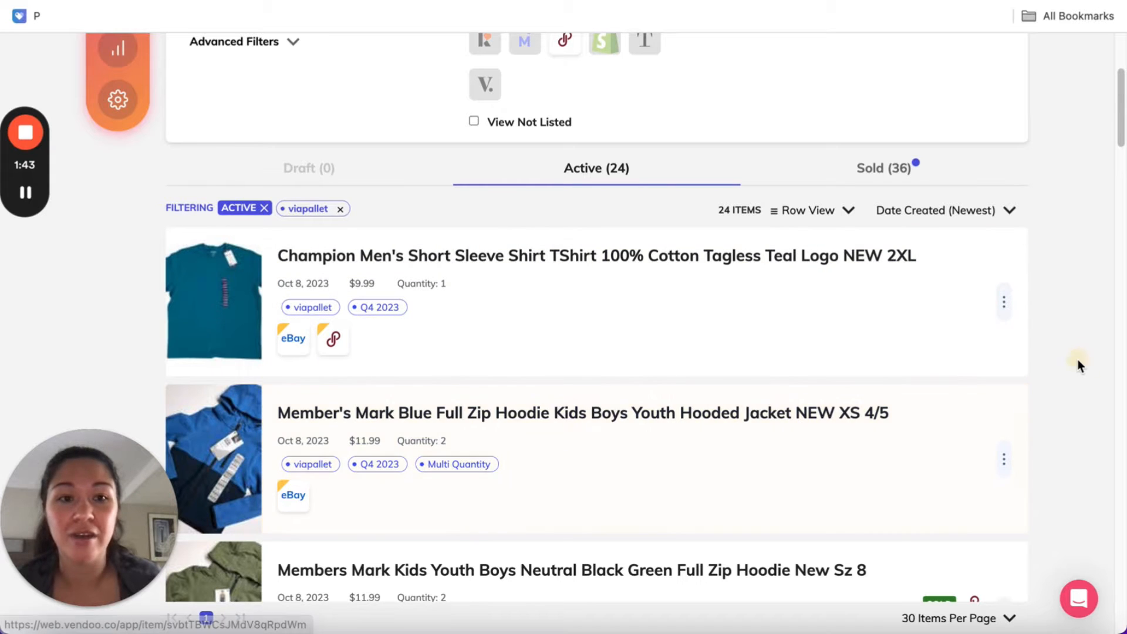
pyautogui.scroll(4, 1078, 361)
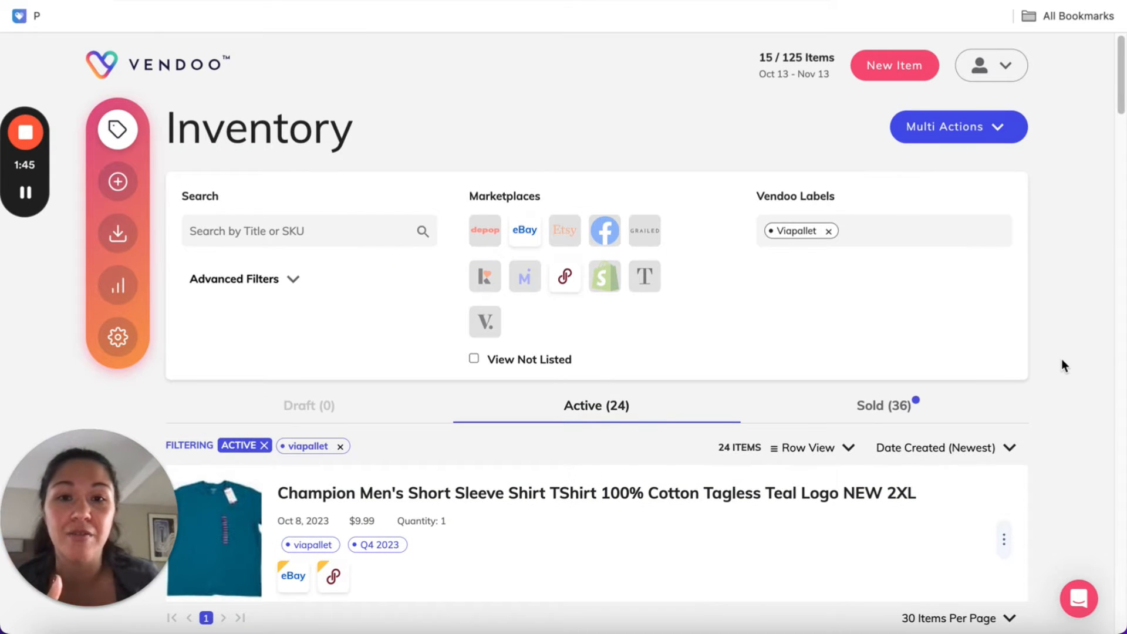
pyautogui.scroll(-1, 1061, 361)
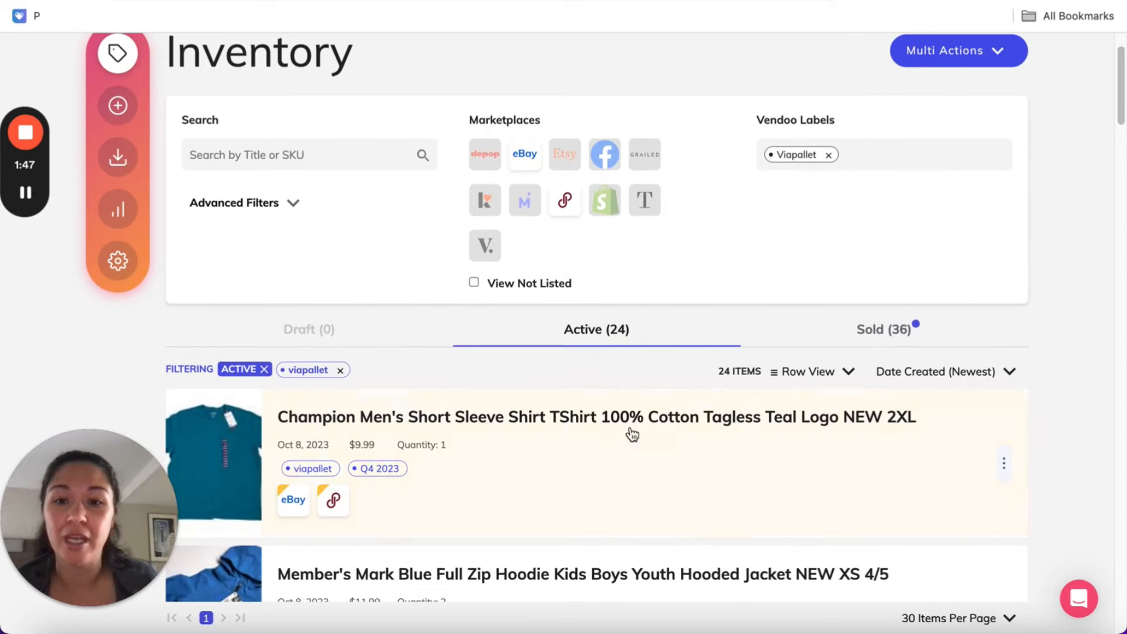
# Open the Champion men's teal T-shirt listing and review its Vendoo form from the photos down to the labels and internal notes
pyautogui.click(563, 434)
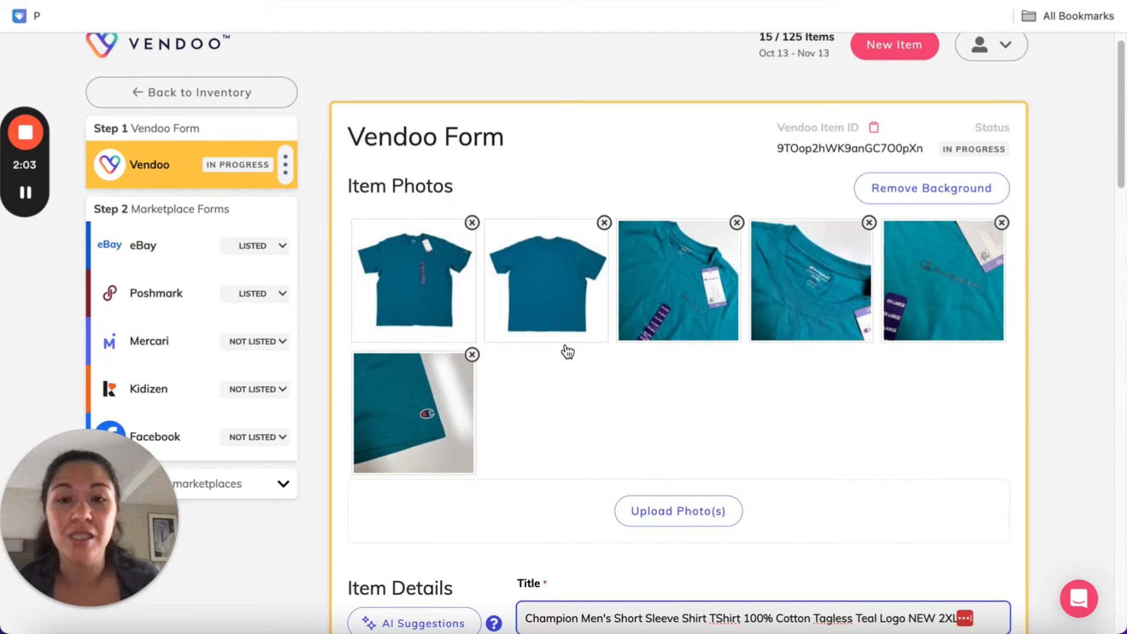
pyautogui.scroll(-4, 696, 361)
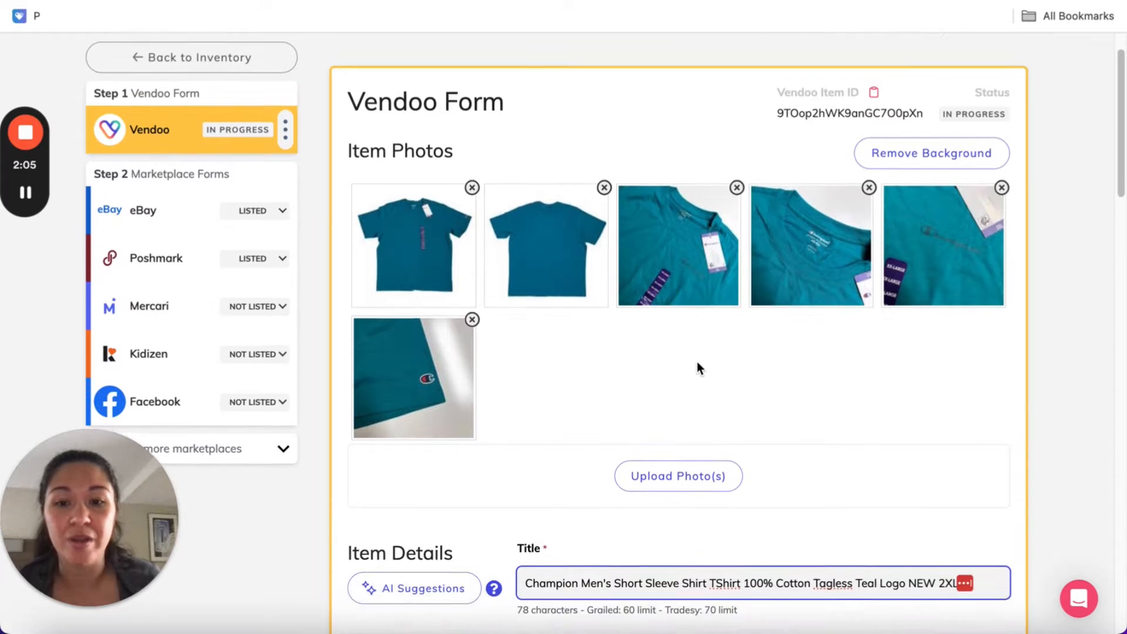
pyautogui.scroll(-1, 632, 498)
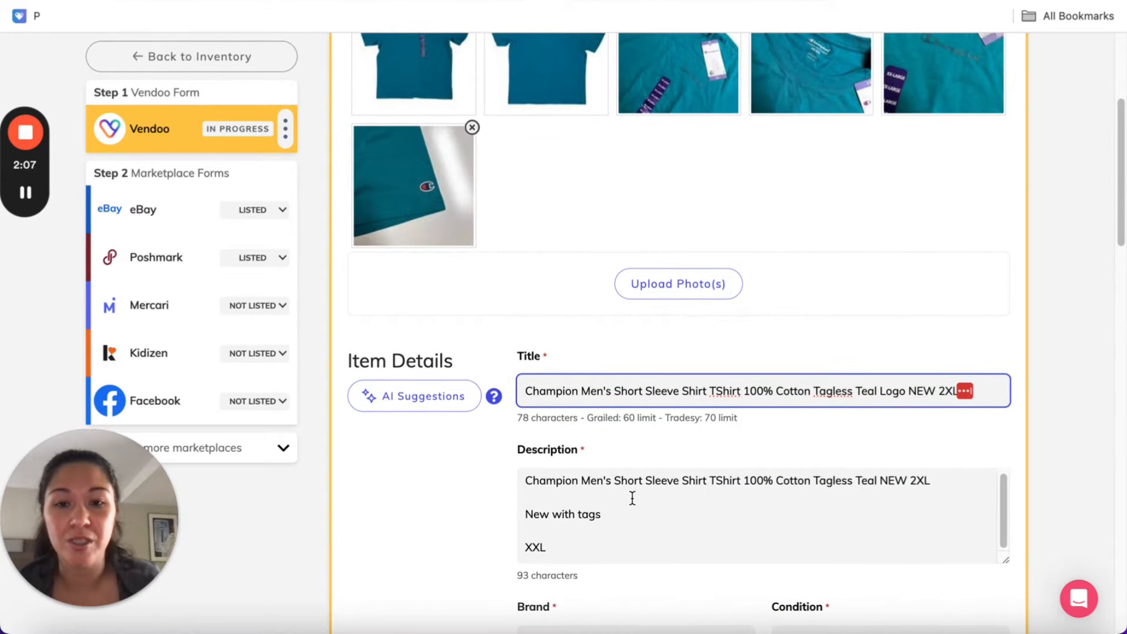
pyautogui.scroll(-9, 1030, 399)
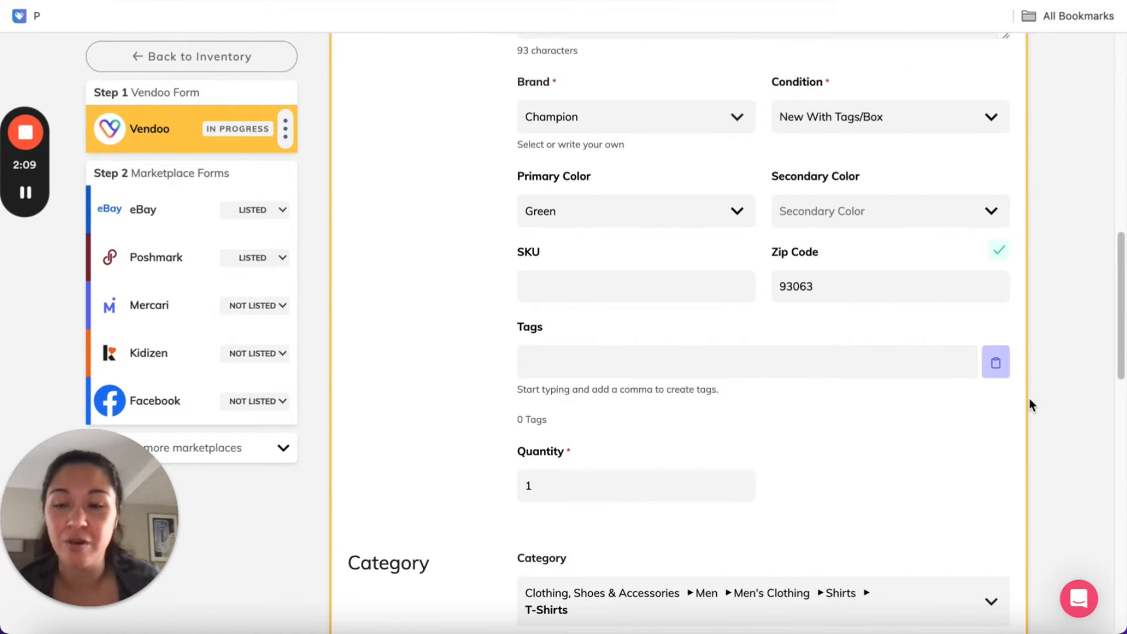
pyautogui.scroll(-3, 1030, 399)
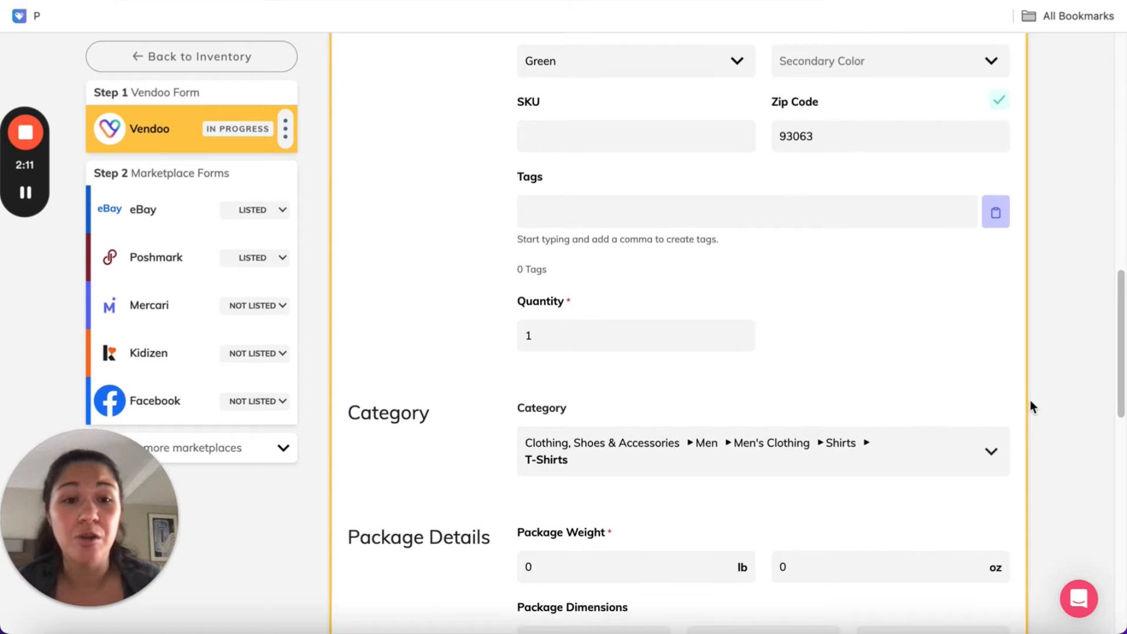
pyautogui.scroll(-2, 1030, 405)
pyautogui.scroll(-3, 1031, 405)
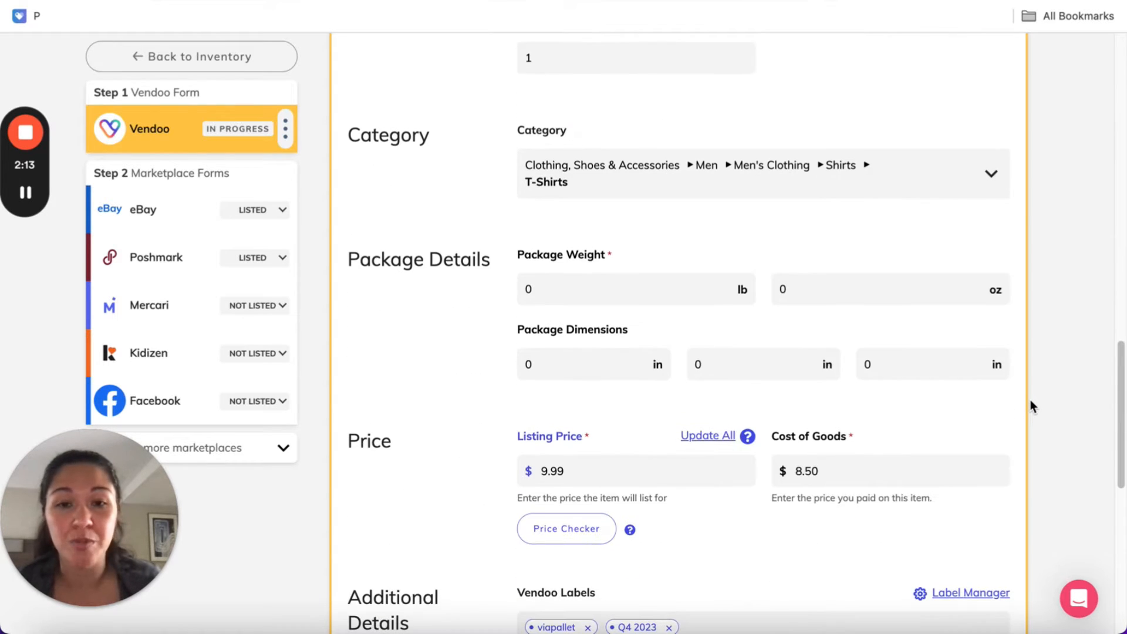
pyautogui.scroll(-9, 1030, 405)
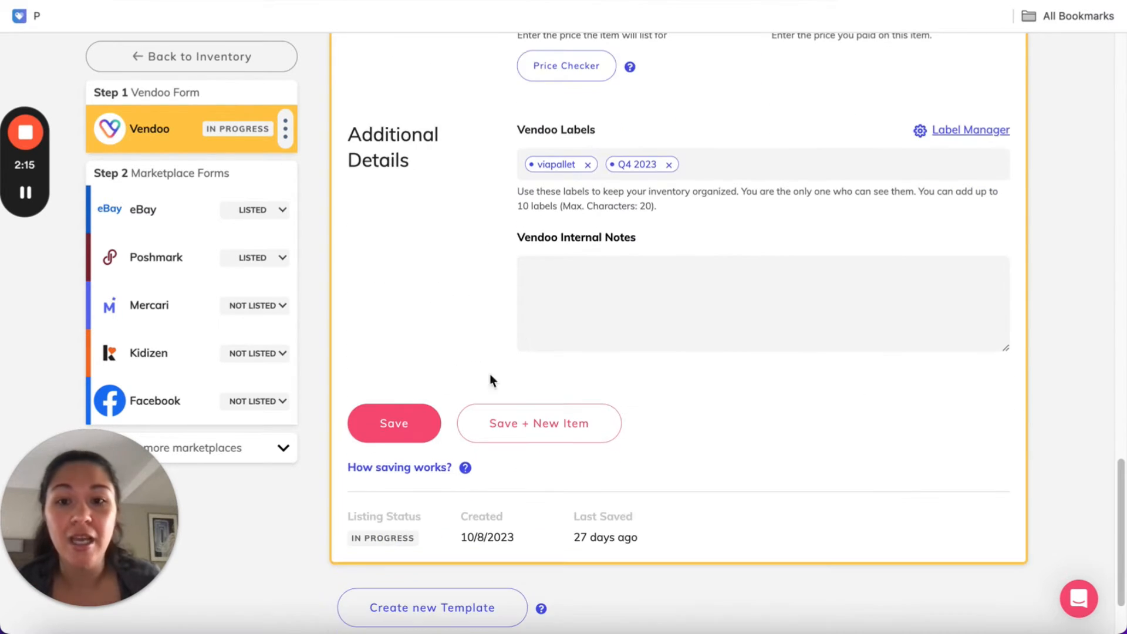
# Open the T-shirt's eBay form and review its item details, category specifics, and shipping, payment and return policies
pyautogui.click(227, 221)
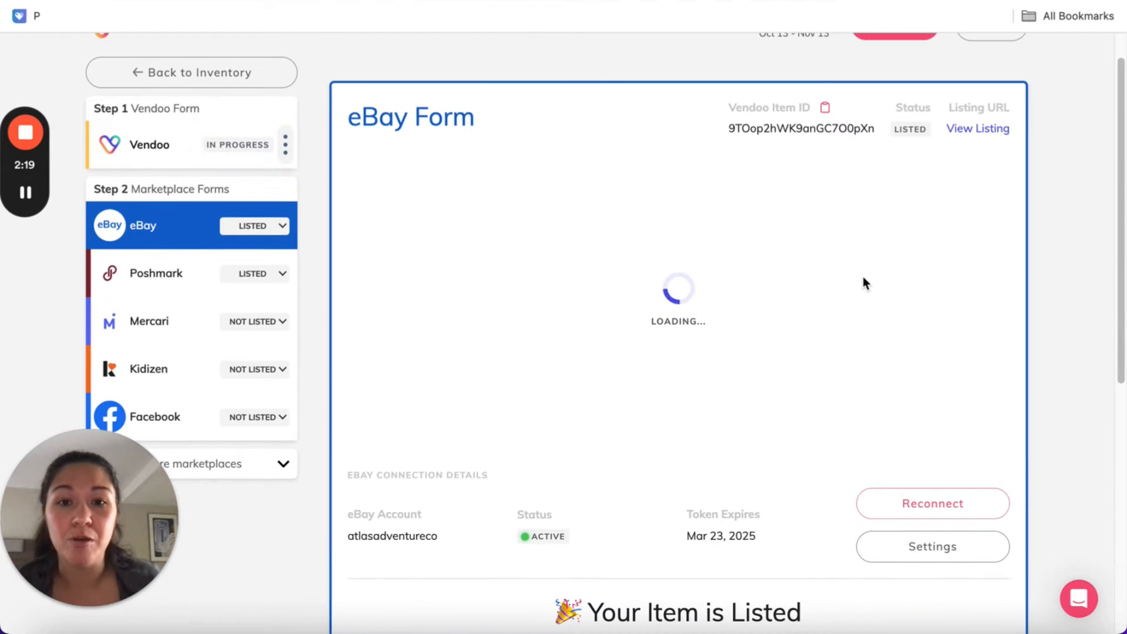
pyautogui.scroll(-2, 766, 406)
pyautogui.scroll(-10, 766, 412)
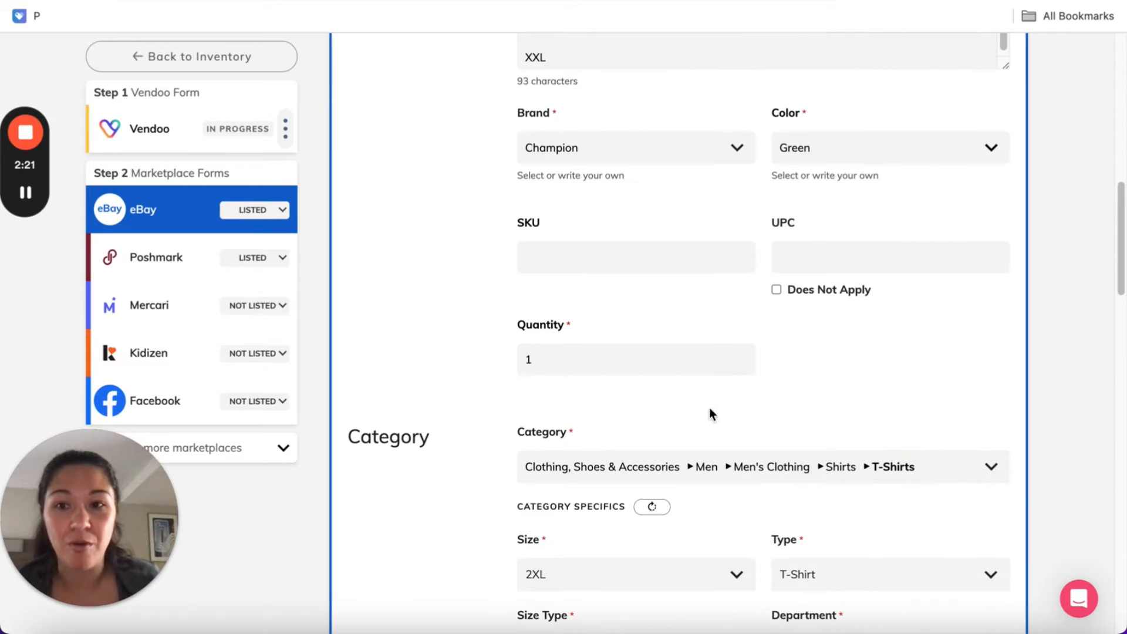
pyautogui.scroll(-5, 811, 372)
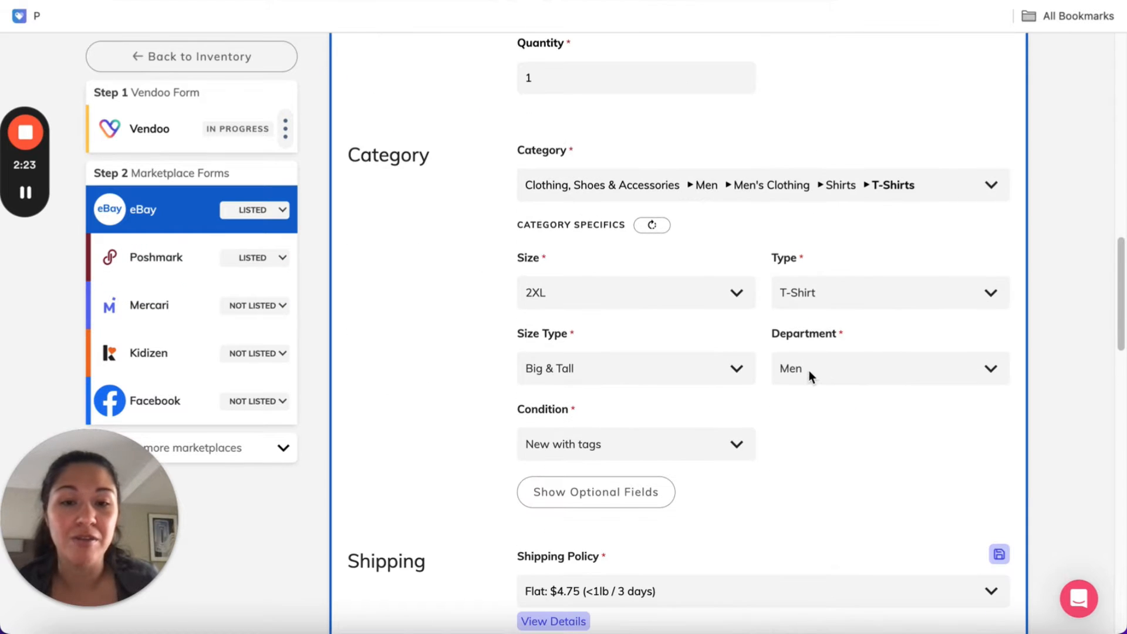
pyautogui.scroll(-8, 795, 431)
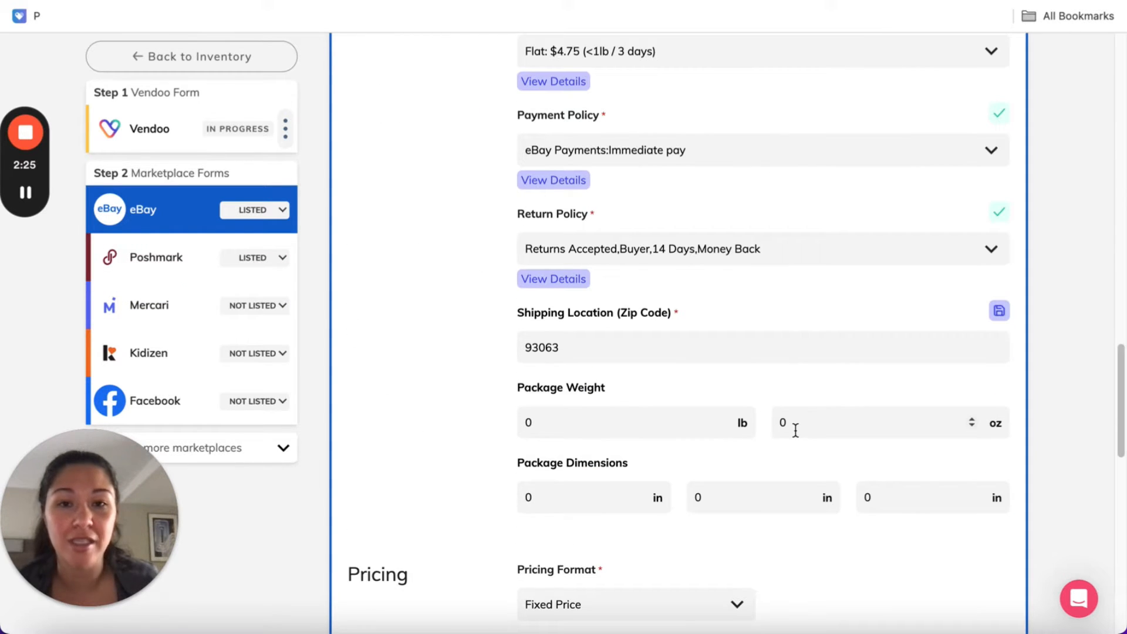
# Return to the inventory and remove the Viapallet label filter
pyautogui.click(176, 55)
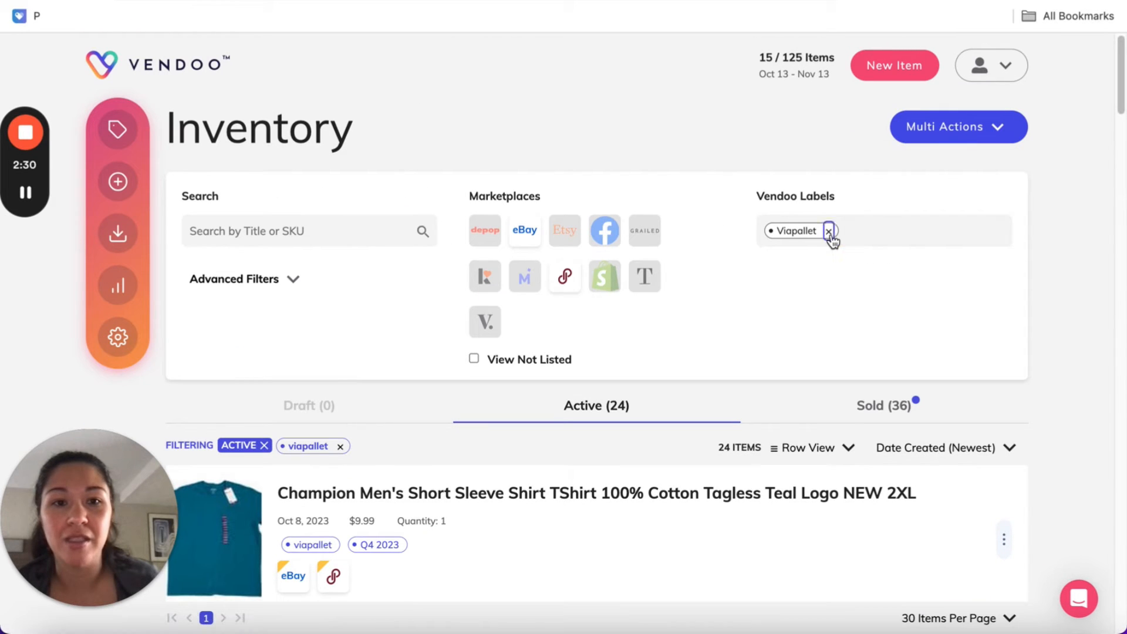
pyautogui.click(829, 231)
pyautogui.click(512, 139)
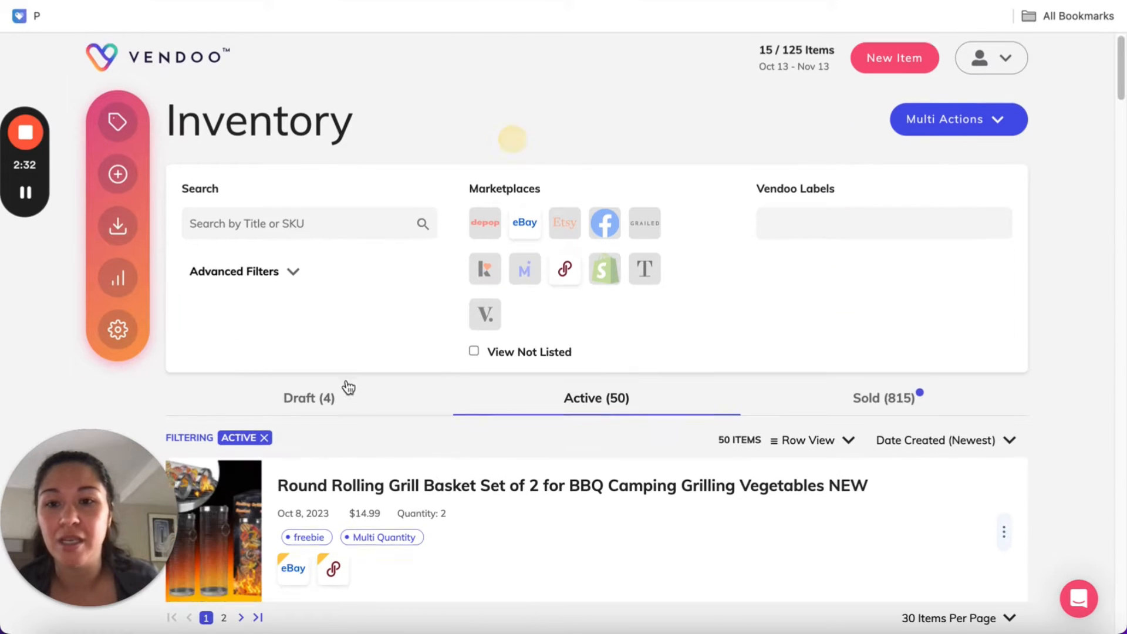
# Show the draft items and open the Athleta Salutation Stash Pocket II 7/8 Tight draft
pyautogui.scroll(-10, 354, 363)
pyautogui.scroll(8, 335, 157)
pyautogui.click(350, 251)
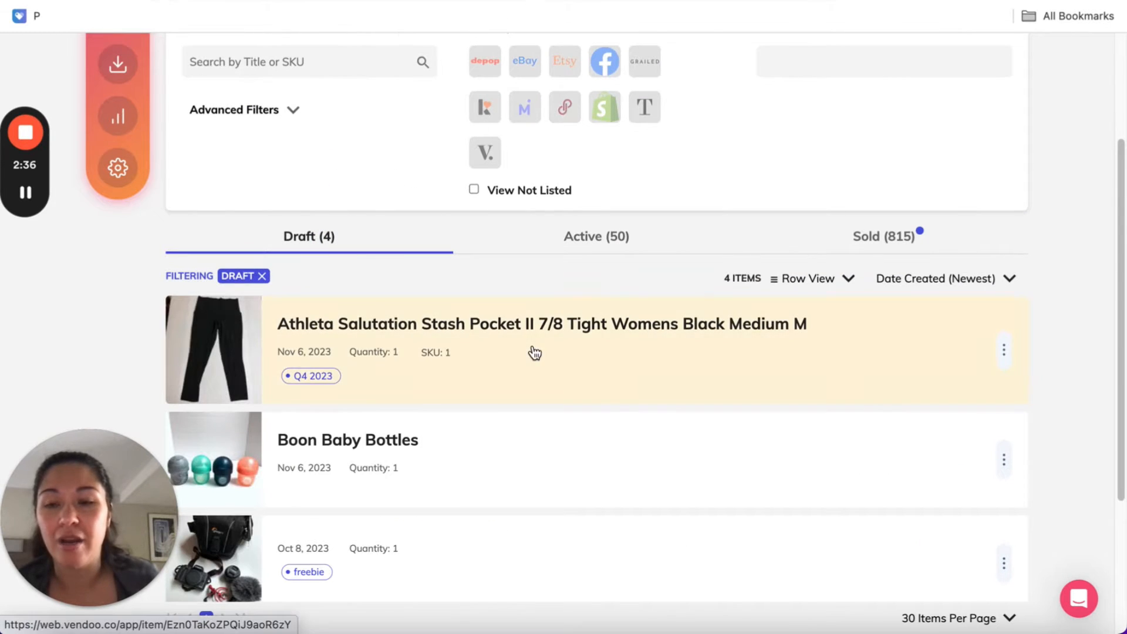
pyautogui.click(534, 353)
# View the first item photo in the photo editor and close it without editing
pyautogui.scroll(5, 940, 360)
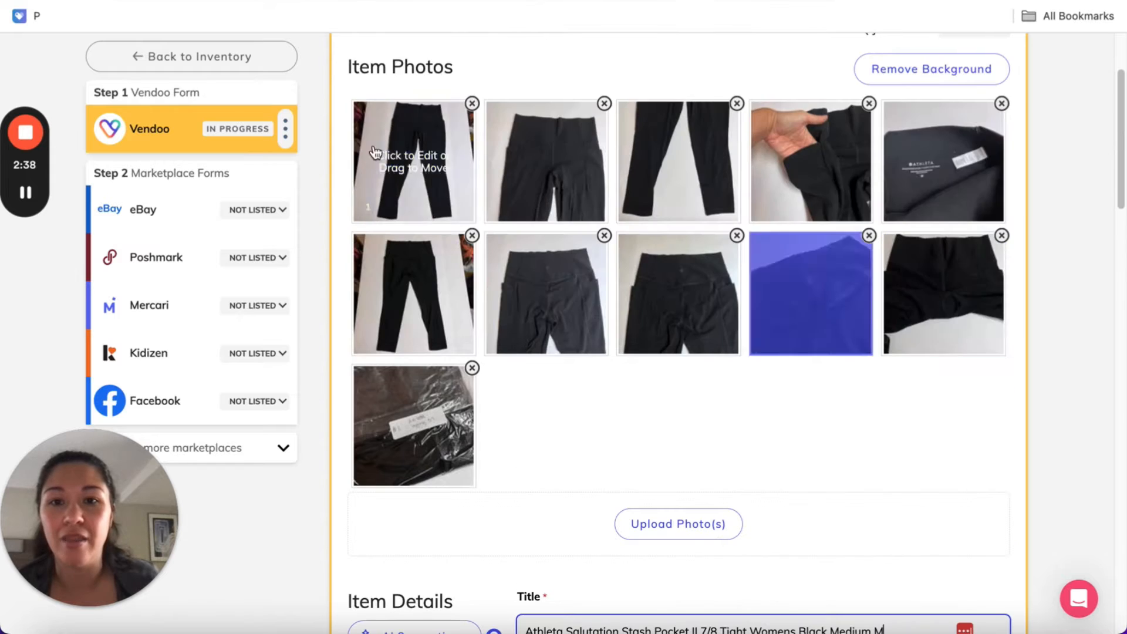
pyautogui.click(435, 203)
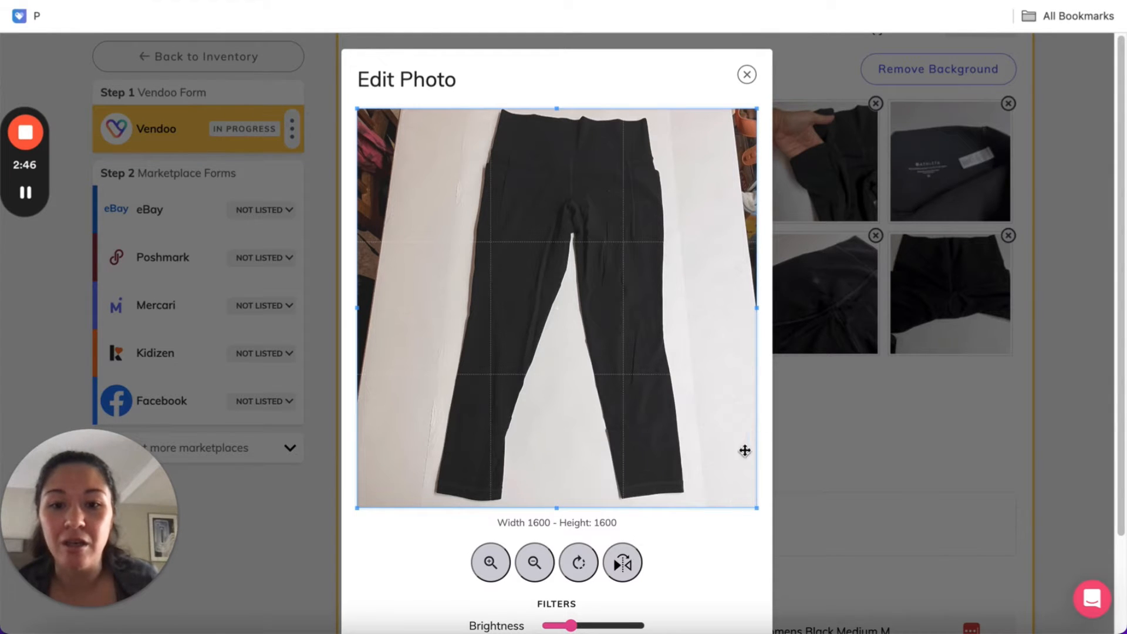
pyautogui.click(747, 74)
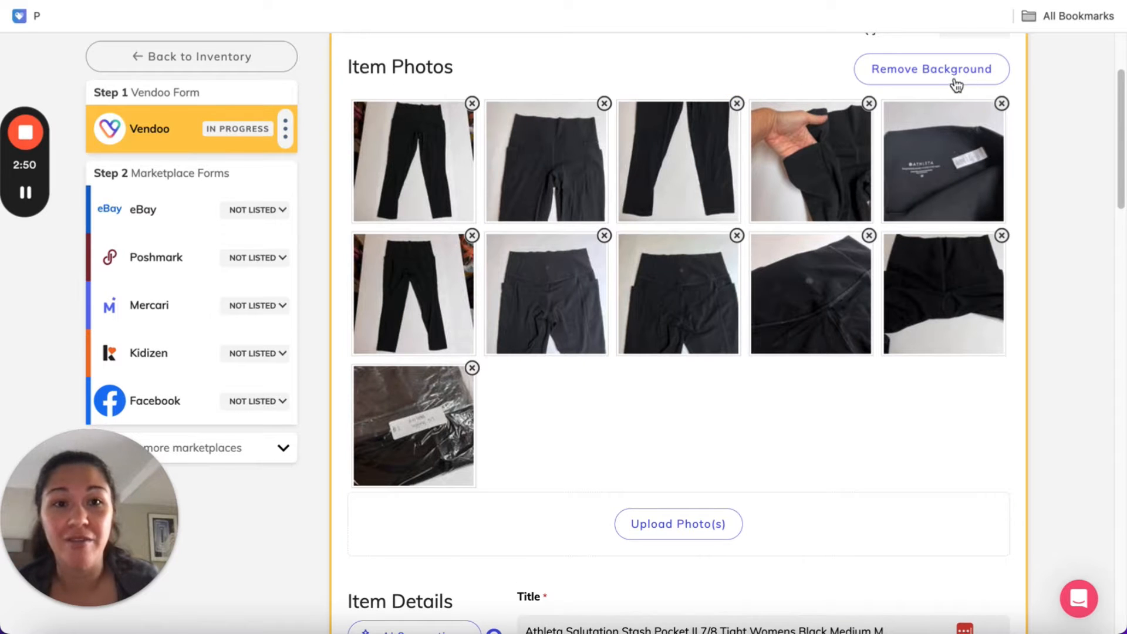
# Remove the background from the two full-length photos of the tights, the first and the sixth image
pyautogui.click(912, 69)
pyautogui.click(352, 228)
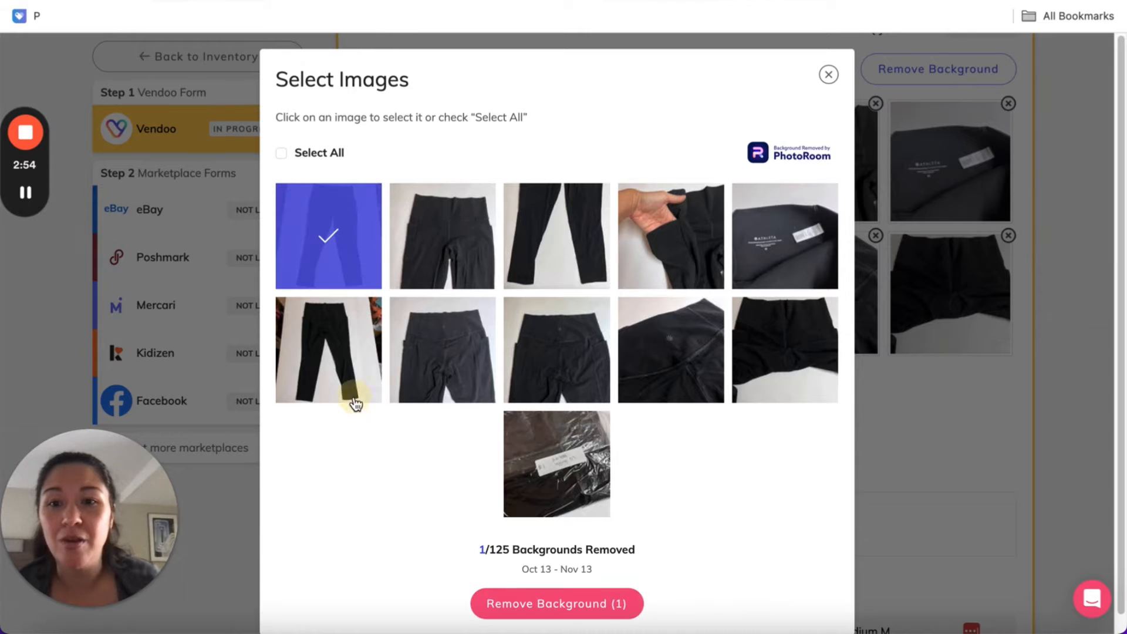
pyautogui.click(354, 396)
pyautogui.click(596, 608)
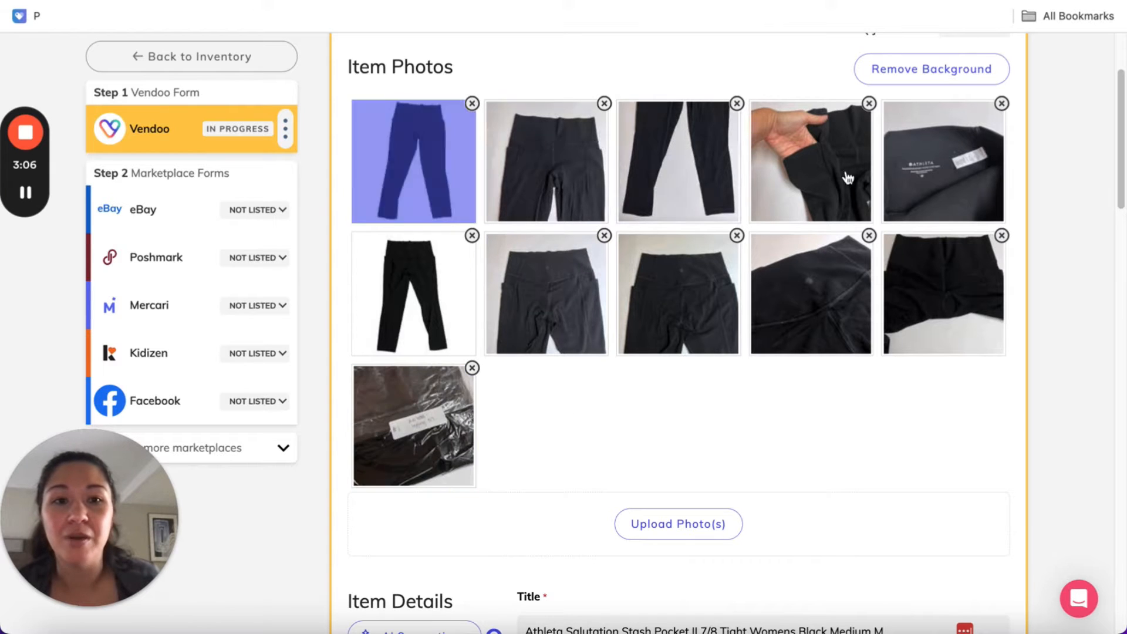
# Review the draft's item details and select Leggings under Women's Clothing as its category
pyautogui.scroll(-3, 728, 403)
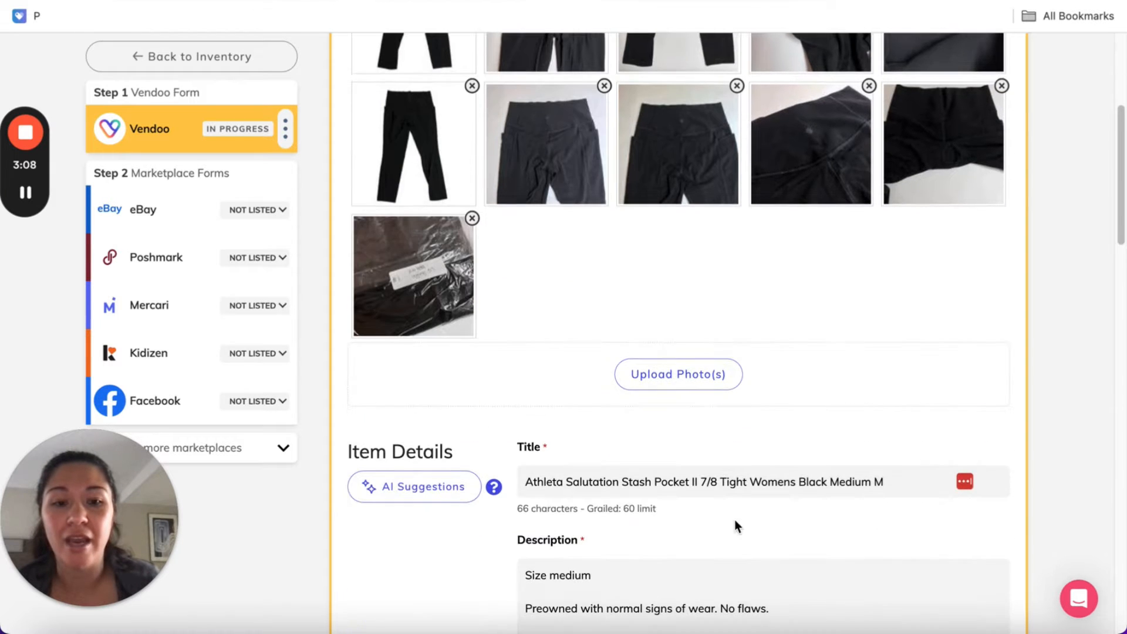
pyautogui.scroll(-4, 789, 560)
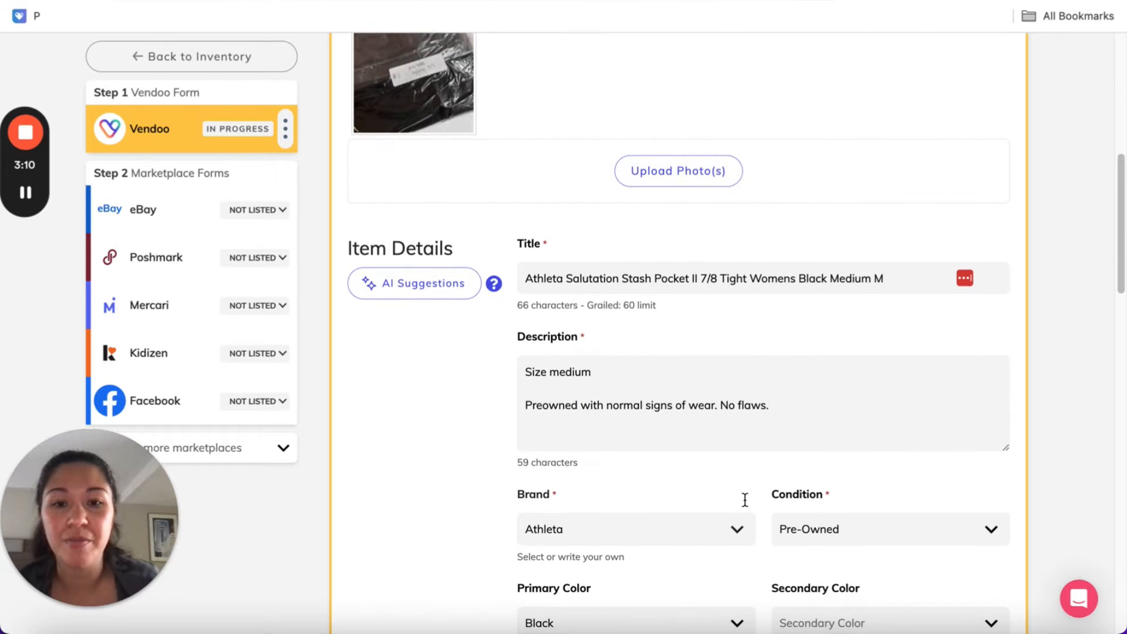
pyautogui.scroll(-2, 734, 526)
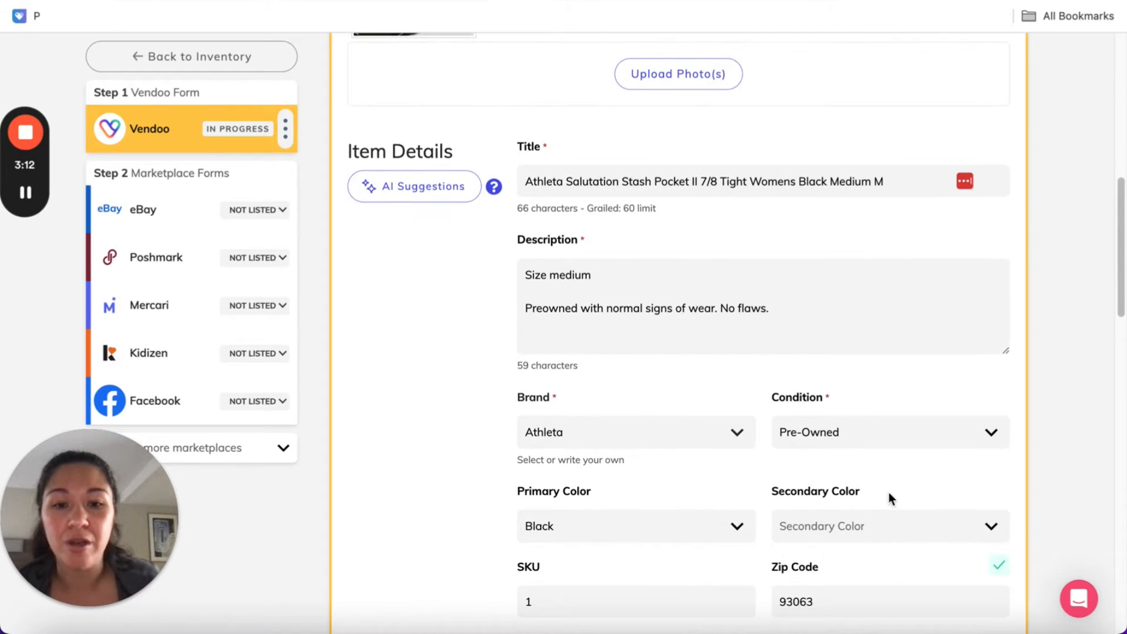
pyautogui.scroll(-3, 763, 503)
pyautogui.scroll(-3, 747, 504)
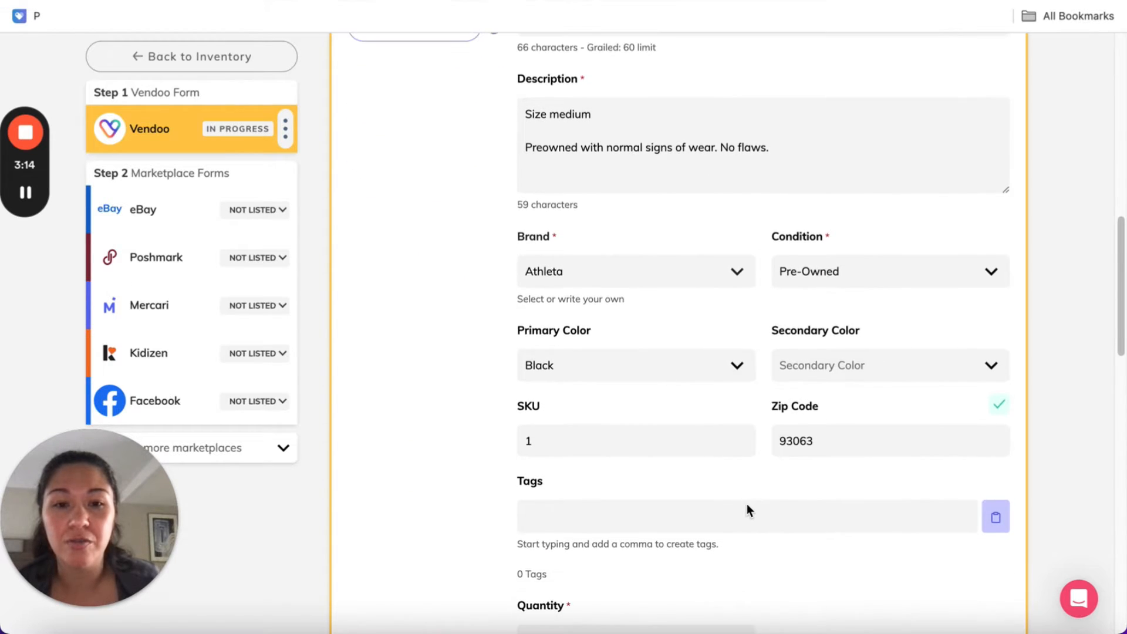
pyautogui.scroll(-4, 779, 411)
pyautogui.click(599, 439)
pyautogui.scroll(-7, 840, 353)
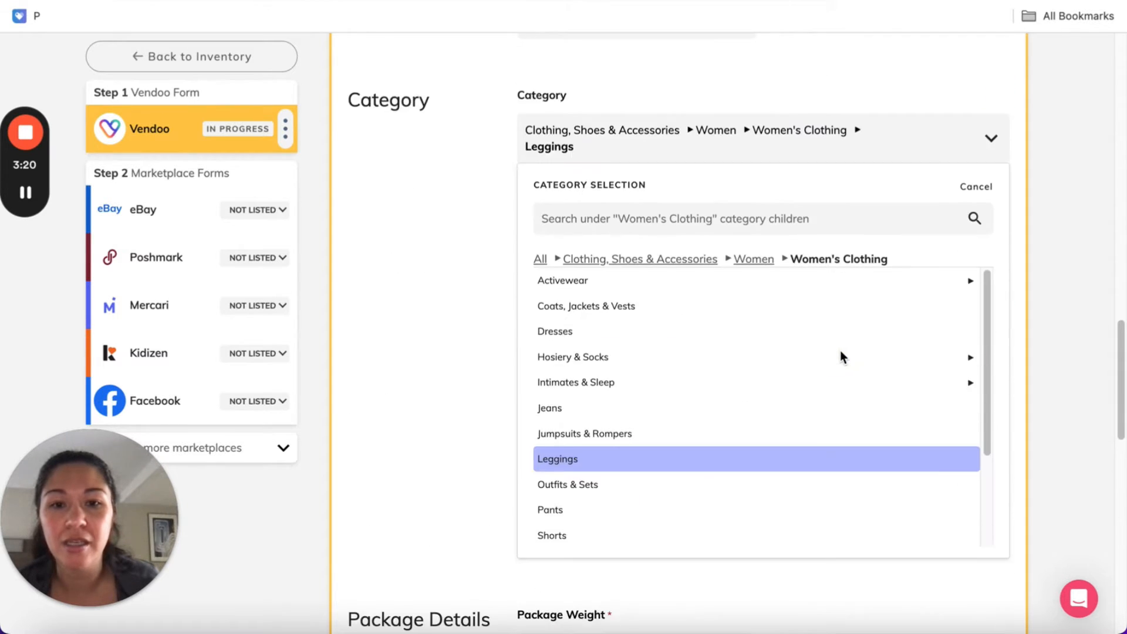
pyautogui.click(584, 467)
# Set the listing price of the Athleta tights to $34.99
pyautogui.click(599, 437)
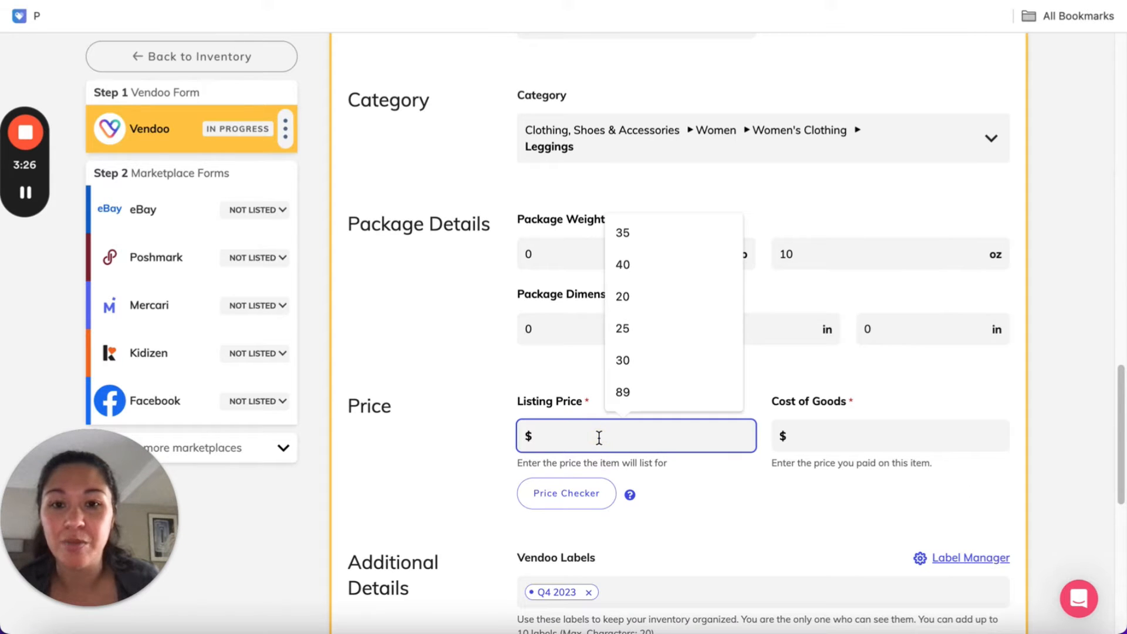
pyautogui.write('34.99')
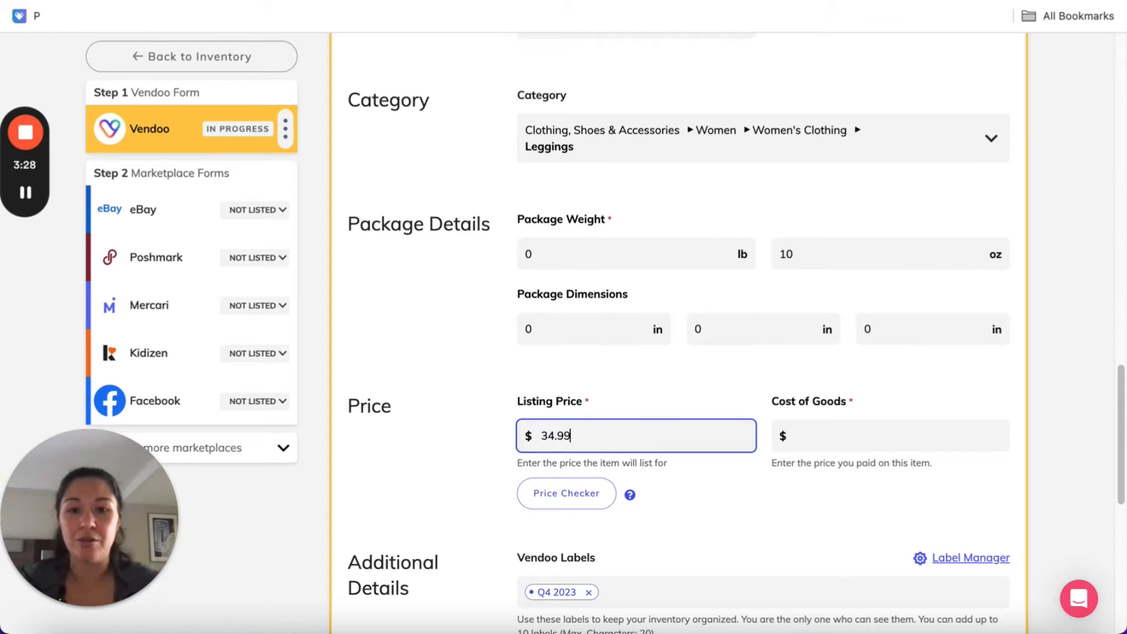
# Set the cost of goods to $5.99 and save the item's Vendoo form
pyautogui.click(831, 430)
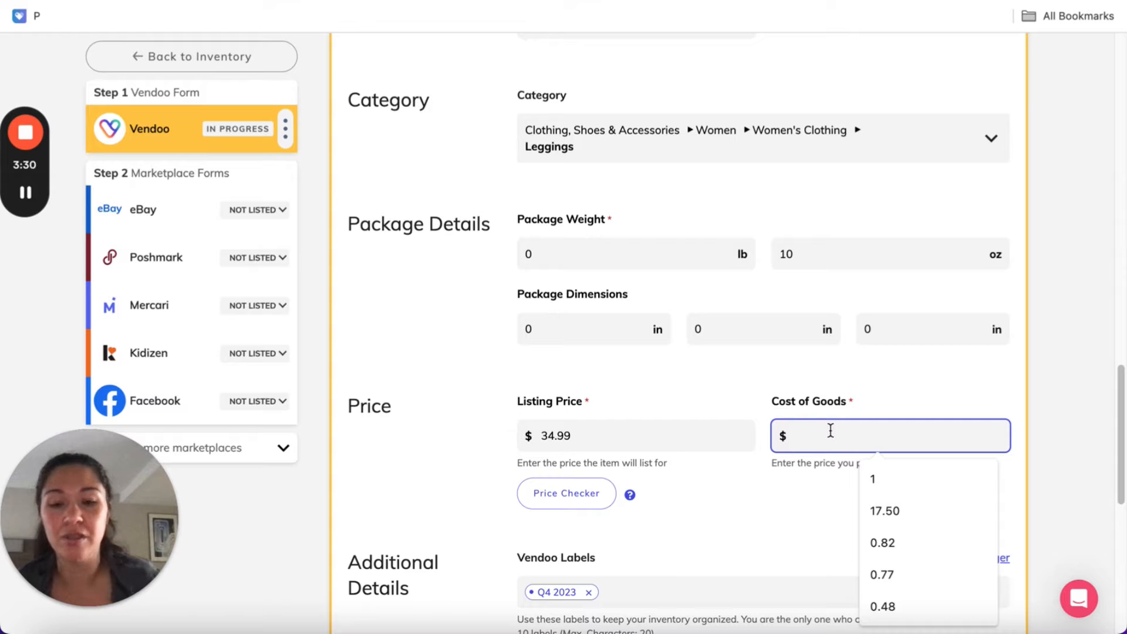
pyautogui.write('5.99')
pyautogui.click(702, 402)
pyautogui.scroll(-3, 702, 403)
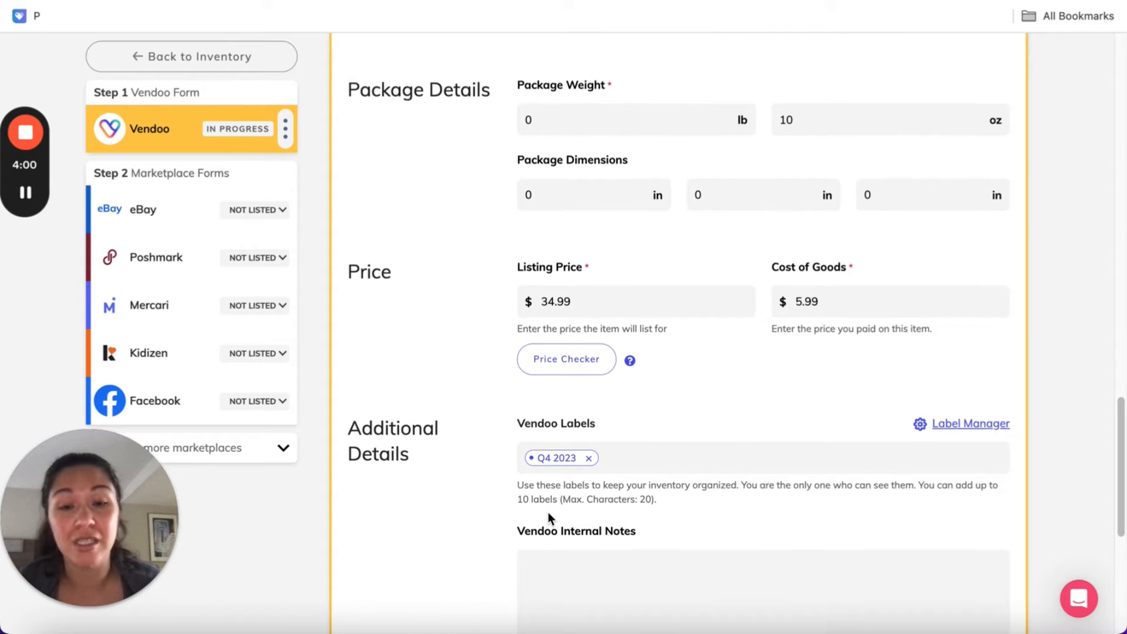
pyautogui.scroll(-3, 548, 512)
pyautogui.click(610, 456)
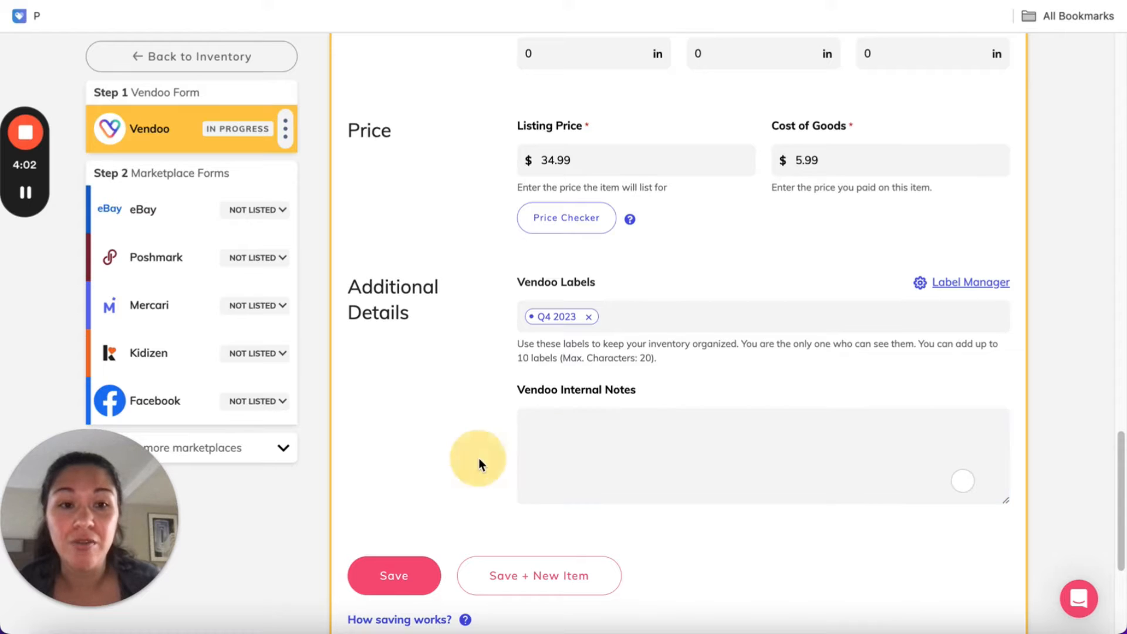
pyautogui.scroll(-3, 478, 470)
pyautogui.click(405, 429)
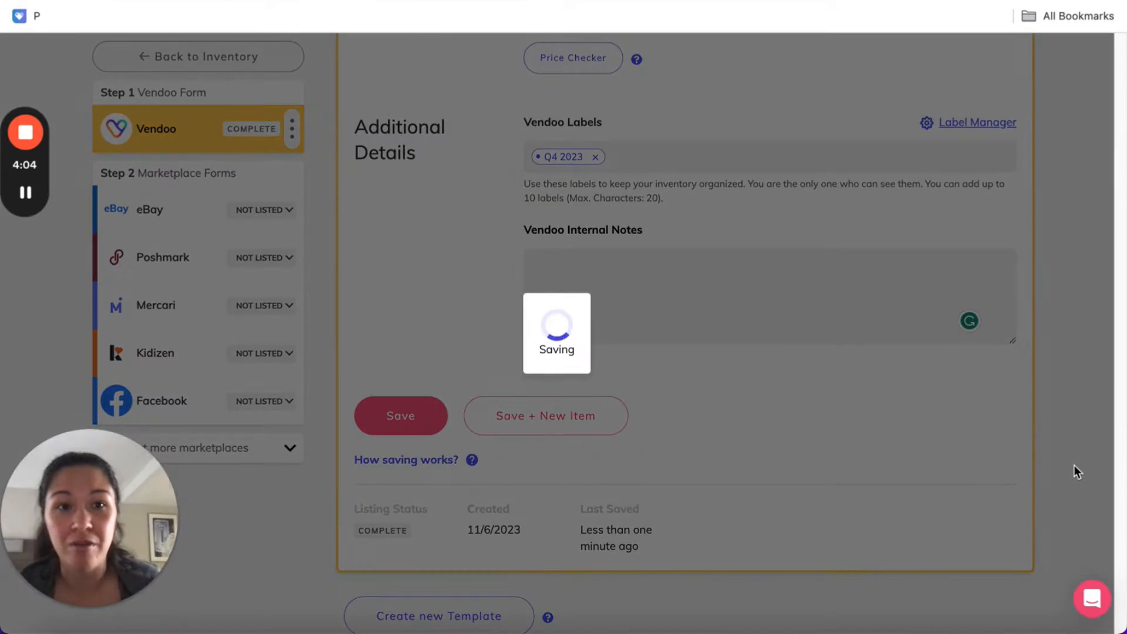
# View the photo of the bagged item's handwritten label at full size and compare it with the SKU in the item details
pyautogui.scroll(7, 488, 310)
pyautogui.scroll(10, 488, 308)
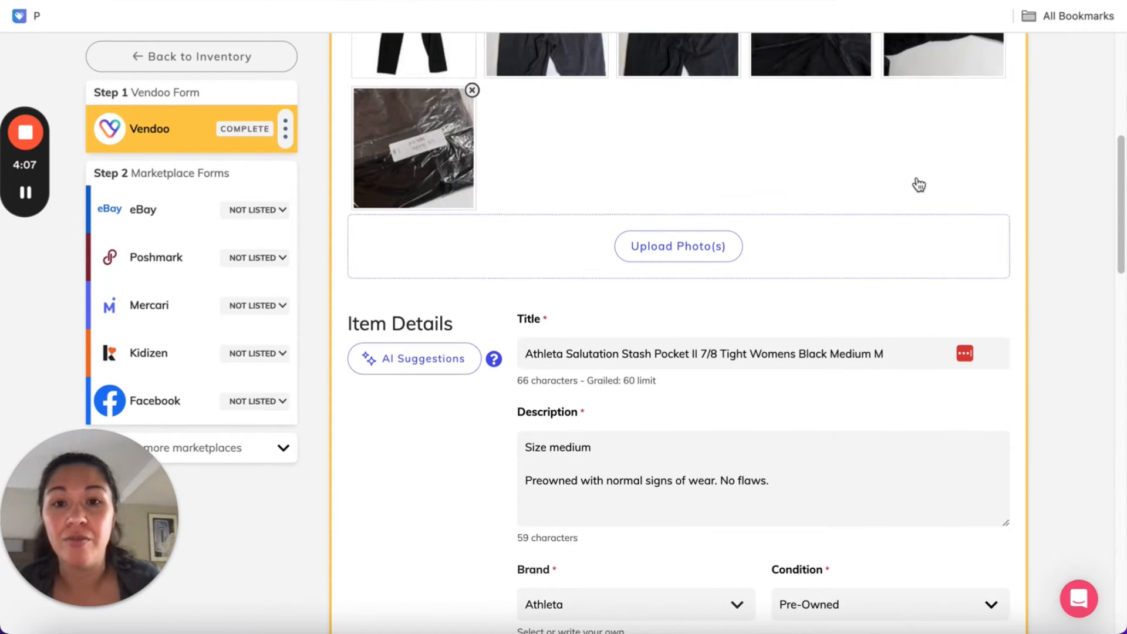
pyautogui.scroll(5, 882, 345)
pyautogui.scroll(-10, 679, 468)
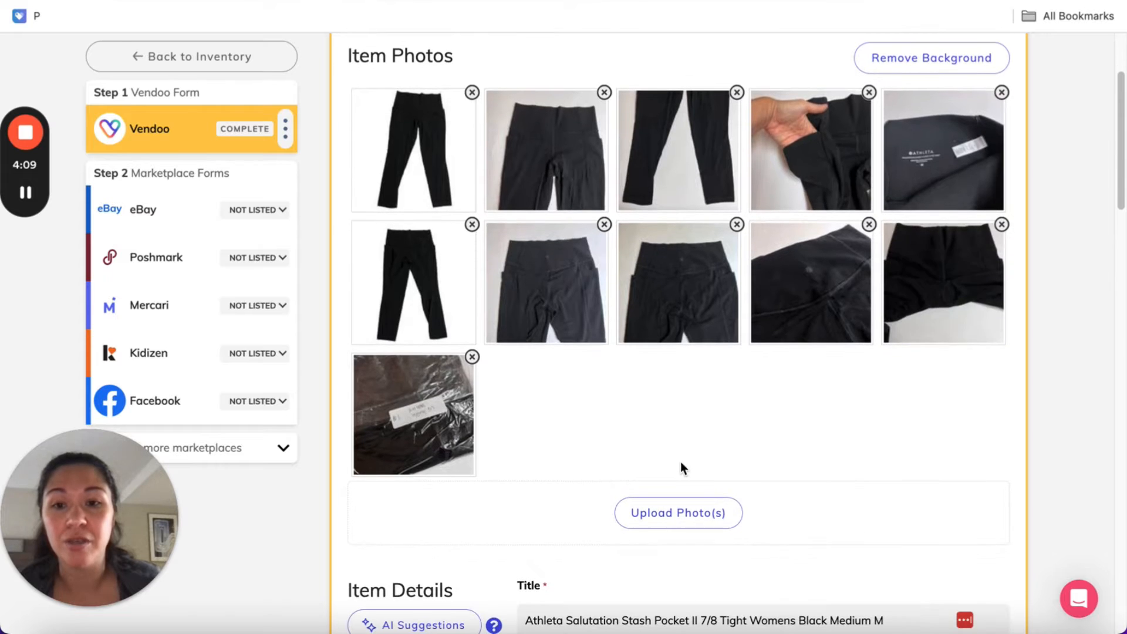
pyautogui.click(418, 229)
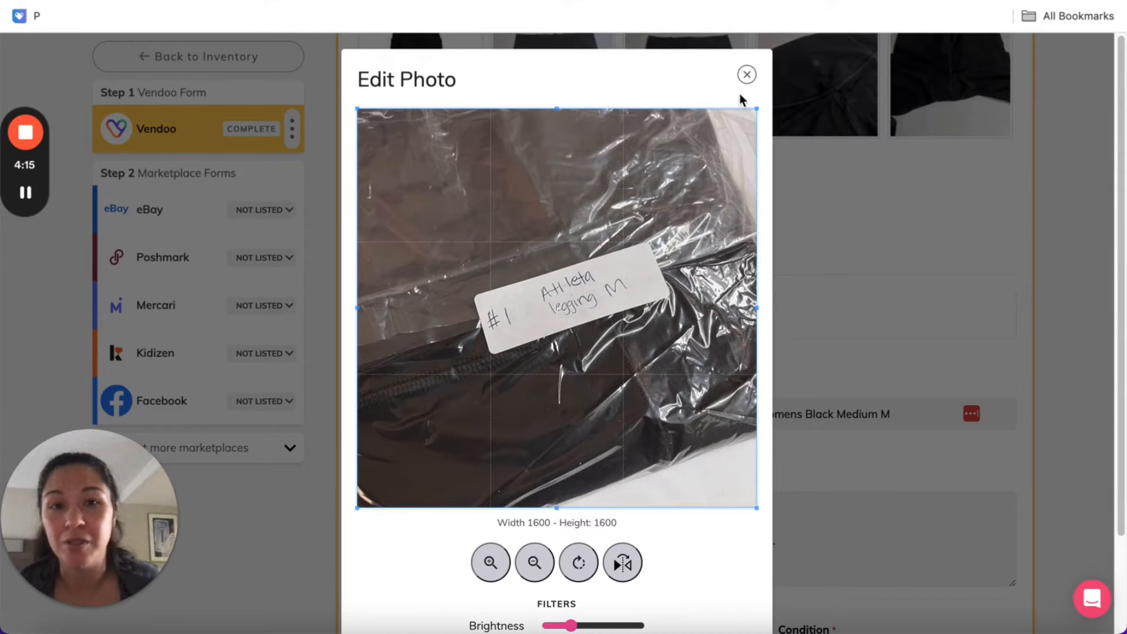
pyautogui.click(746, 75)
pyautogui.scroll(-8, 767, 317)
pyautogui.click(559, 391)
pyautogui.click(494, 392)
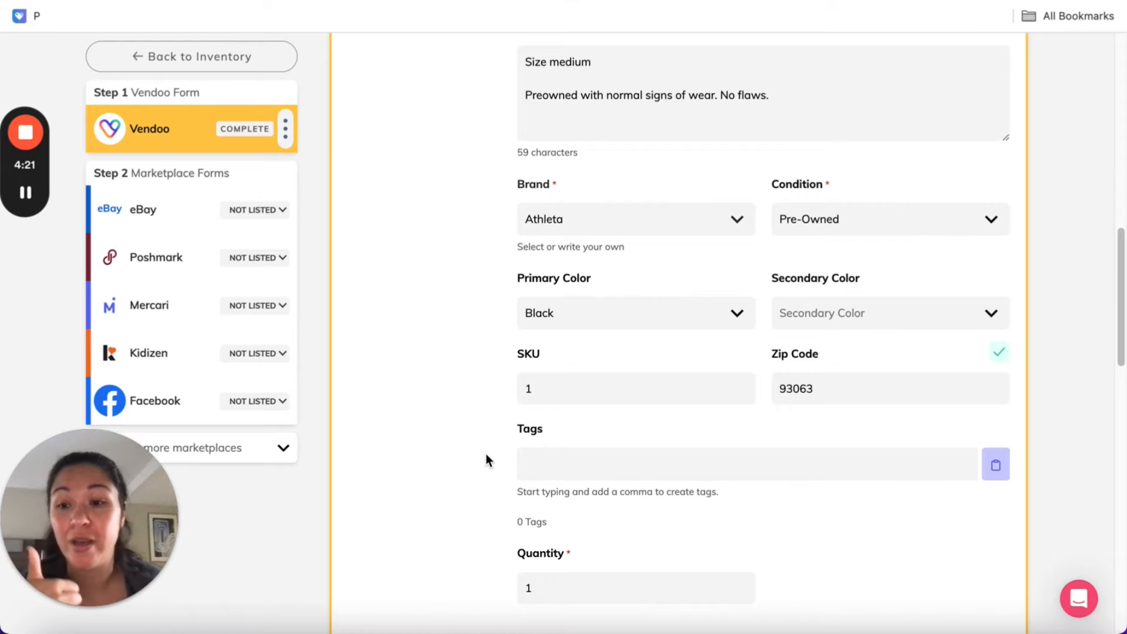
pyautogui.scroll(-5, 486, 454)
# Open the item's eBay form and set its category specifics to department Women, size M and size type Regular
pyautogui.click(196, 212)
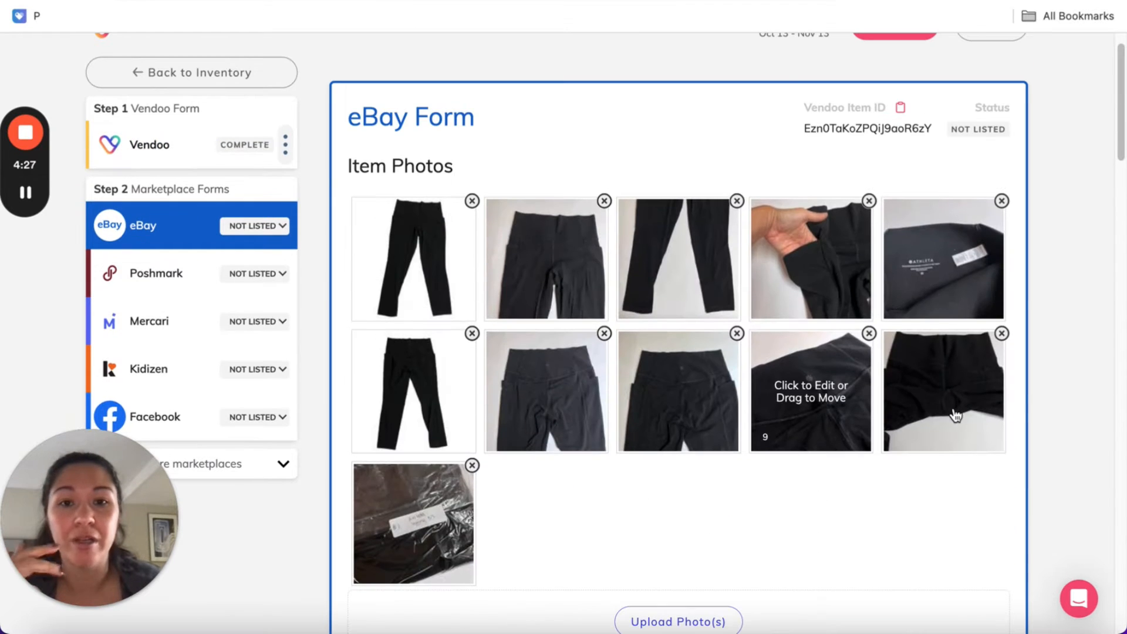
pyautogui.scroll(-6, 1045, 372)
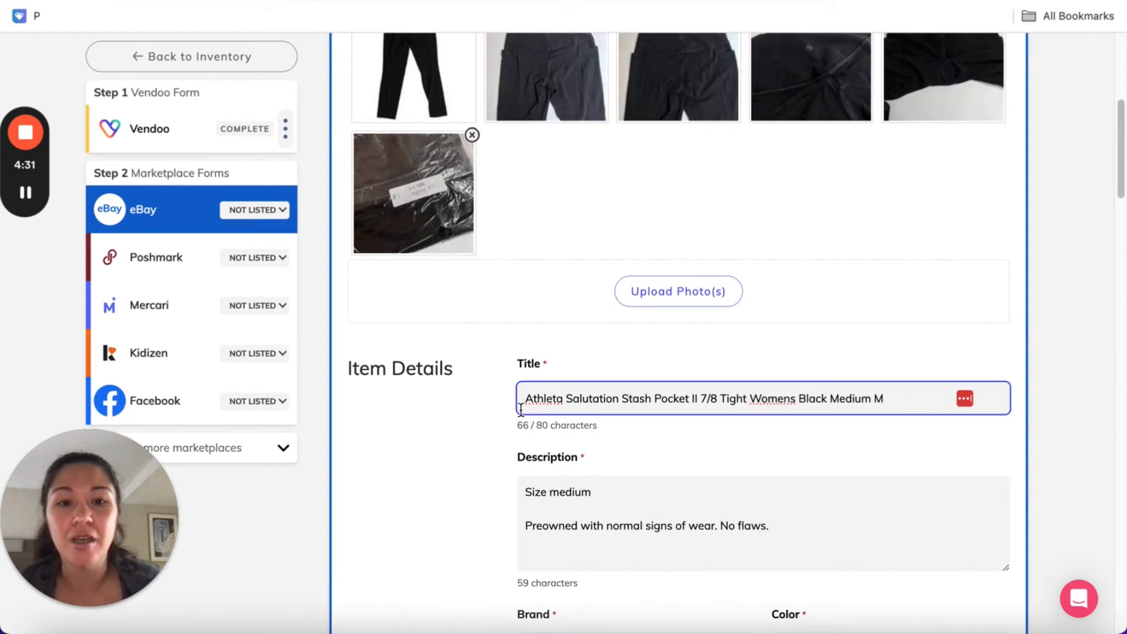
pyautogui.scroll(-5, 882, 473)
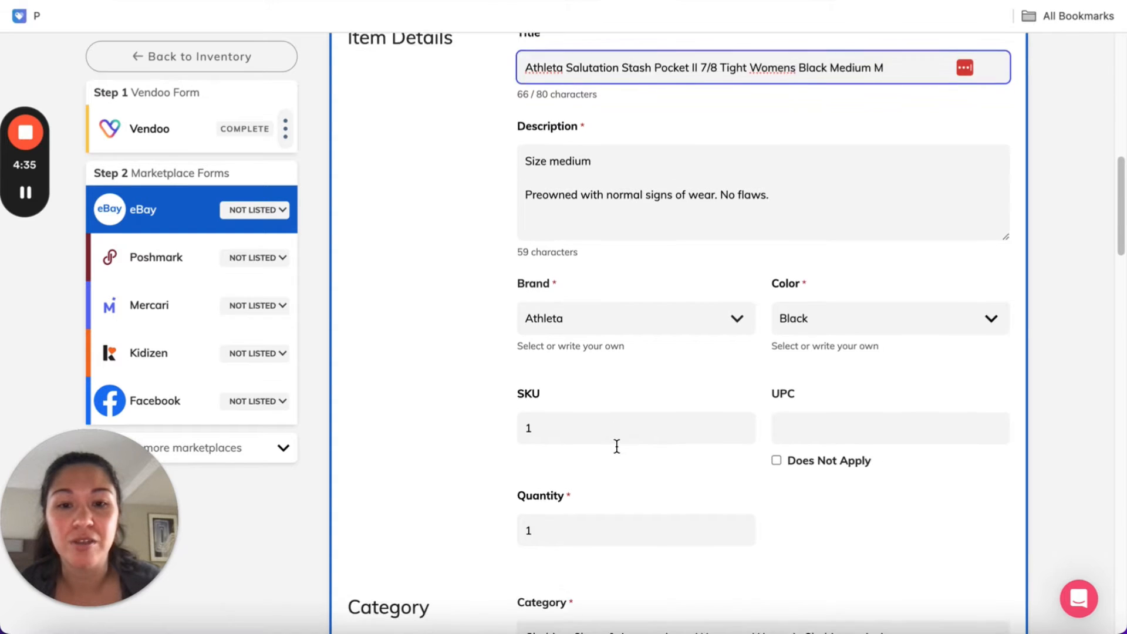
pyautogui.scroll(-6, 616, 445)
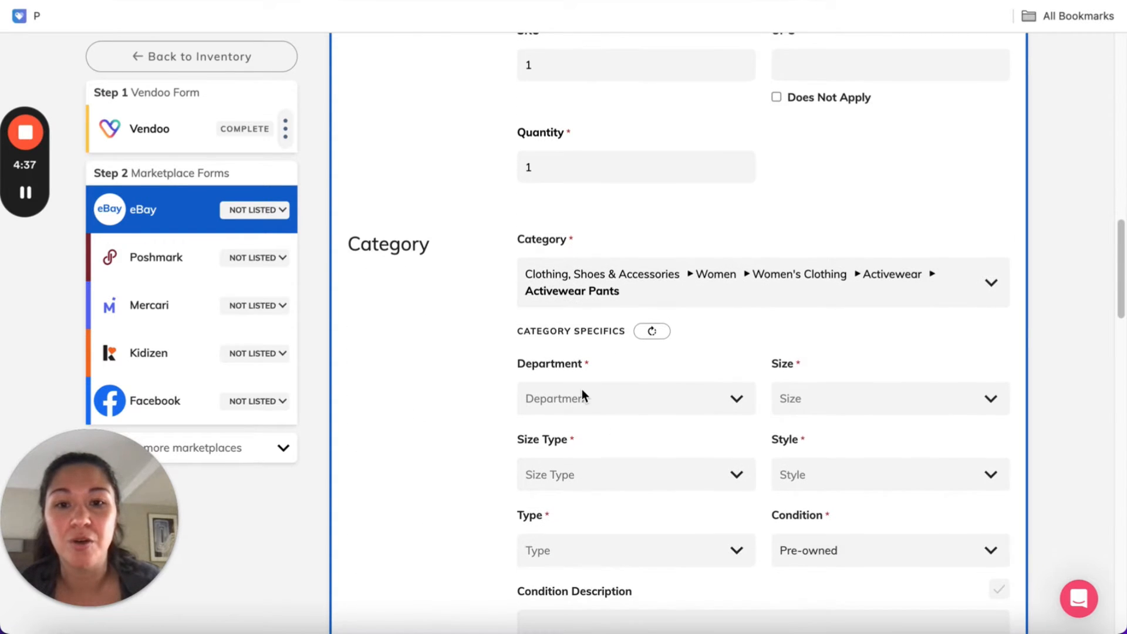
pyautogui.click(582, 390)
pyautogui.click(822, 409)
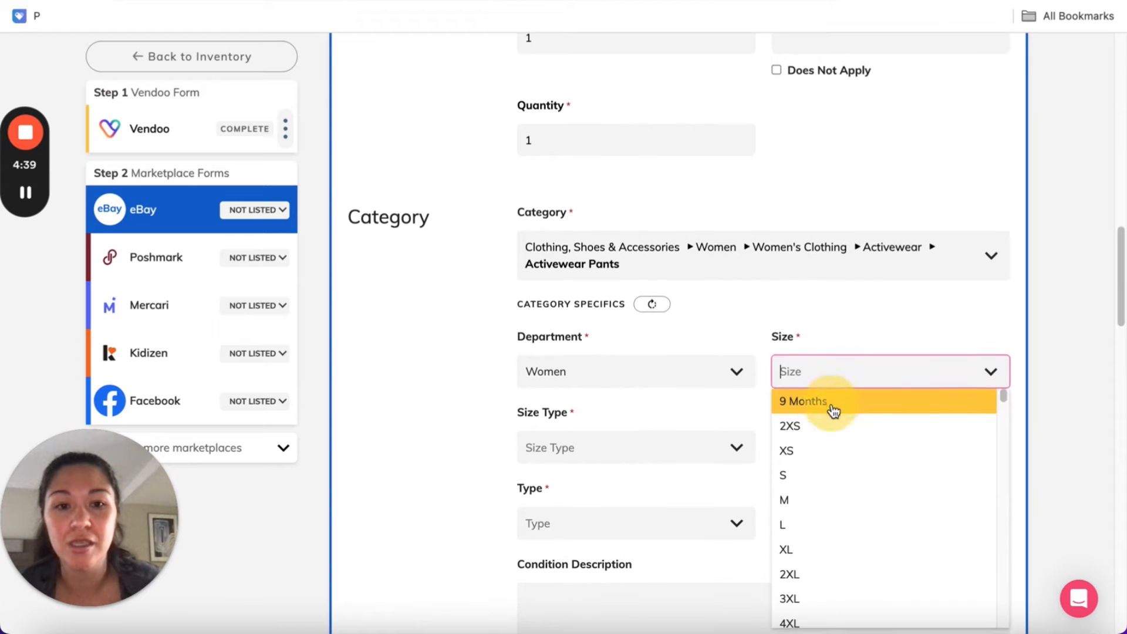
pyautogui.click(816, 502)
pyautogui.click(636, 445)
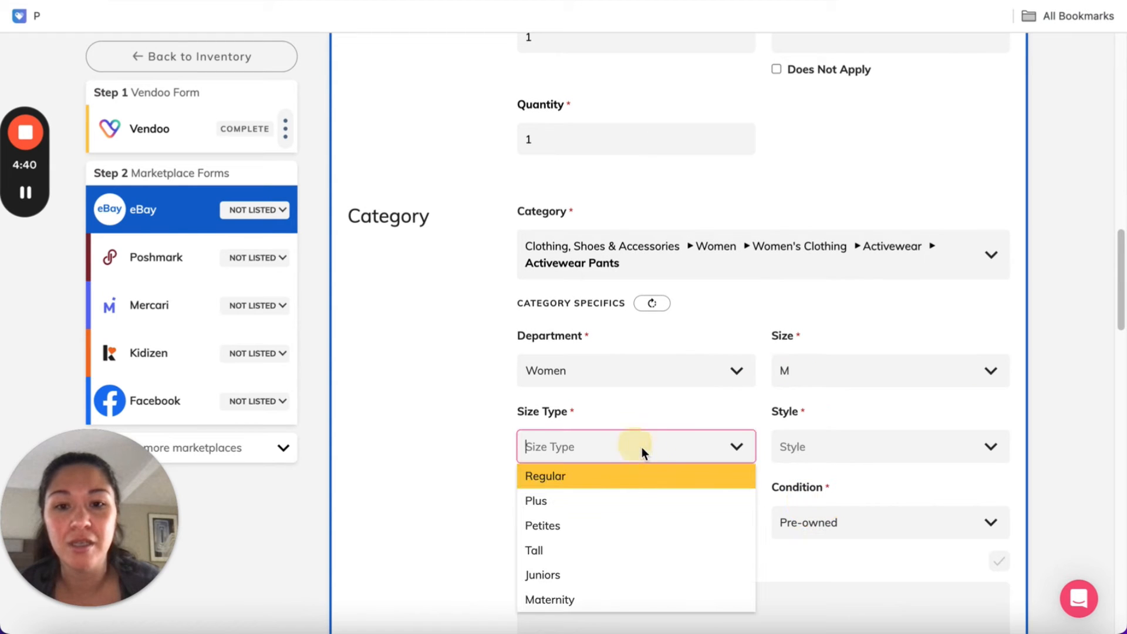
pyautogui.click(628, 476)
# Check the tights' title, and set the eBay style to Ankle and the type to Leggings
pyautogui.click(837, 445)
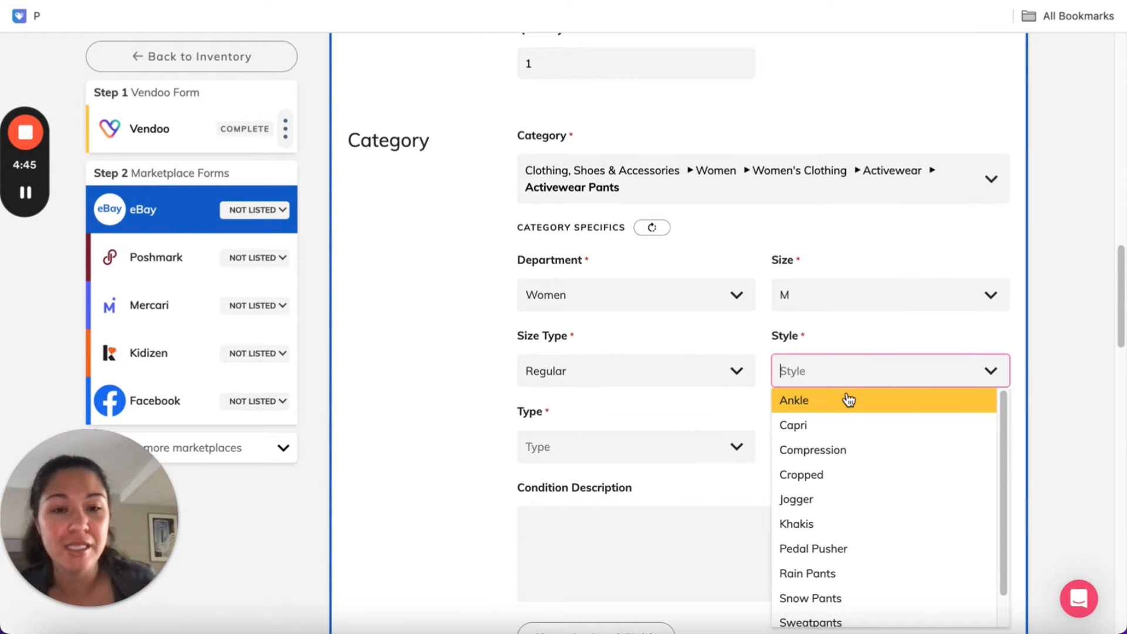
pyautogui.click(889, 224)
pyautogui.scroll(10, 890, 226)
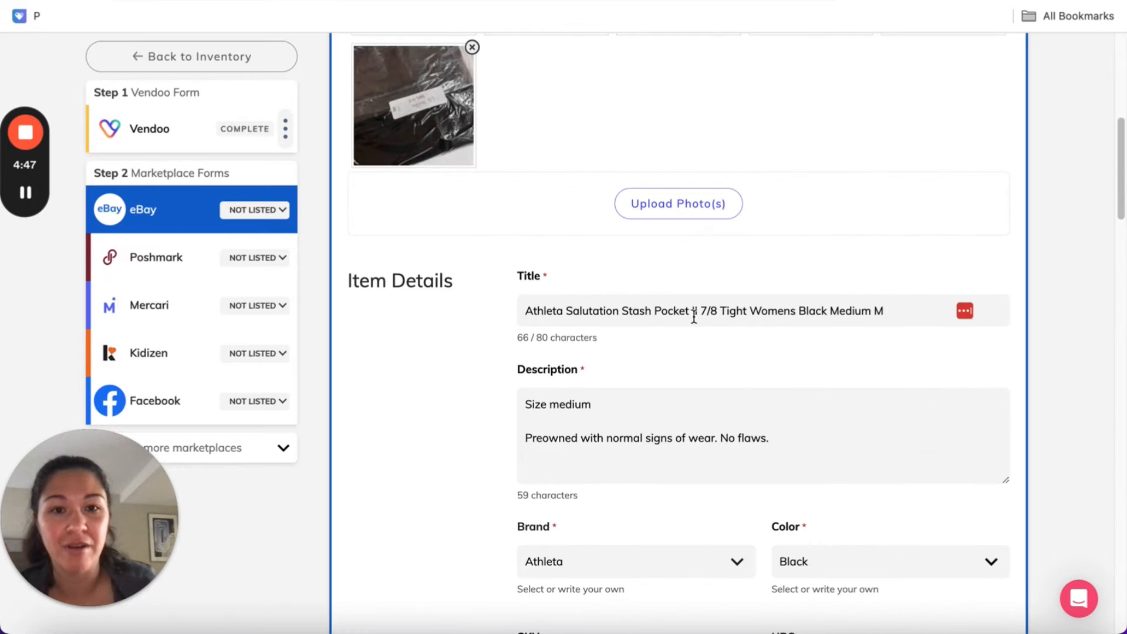
pyautogui.scroll(-10, 830, 392)
pyautogui.click(826, 382)
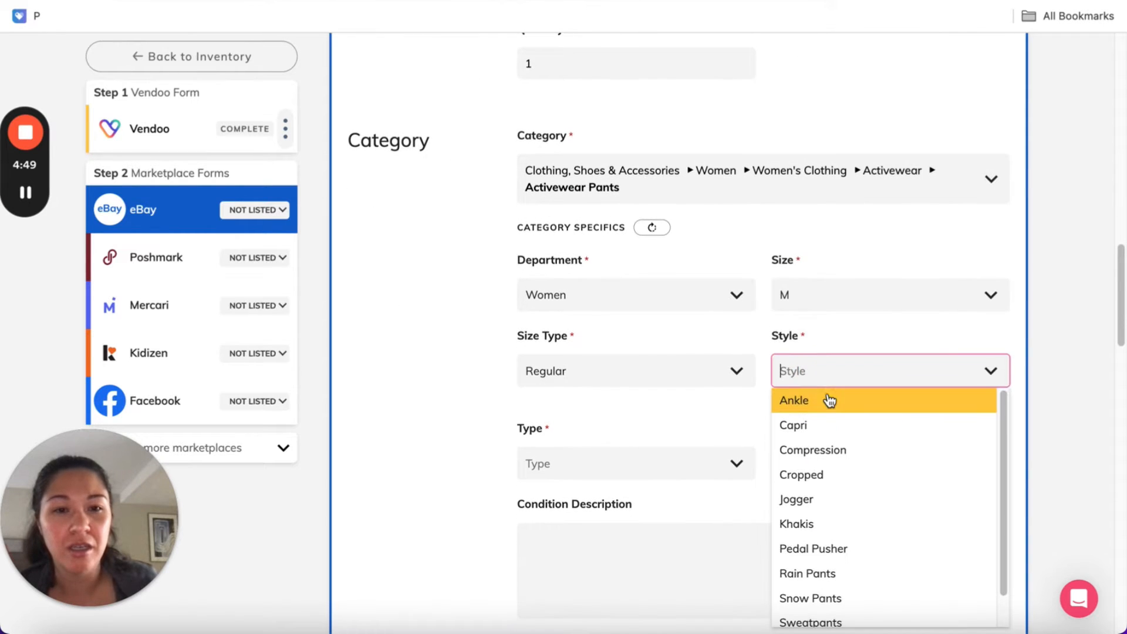
pyautogui.click(829, 393)
pyautogui.click(657, 447)
pyautogui.click(649, 475)
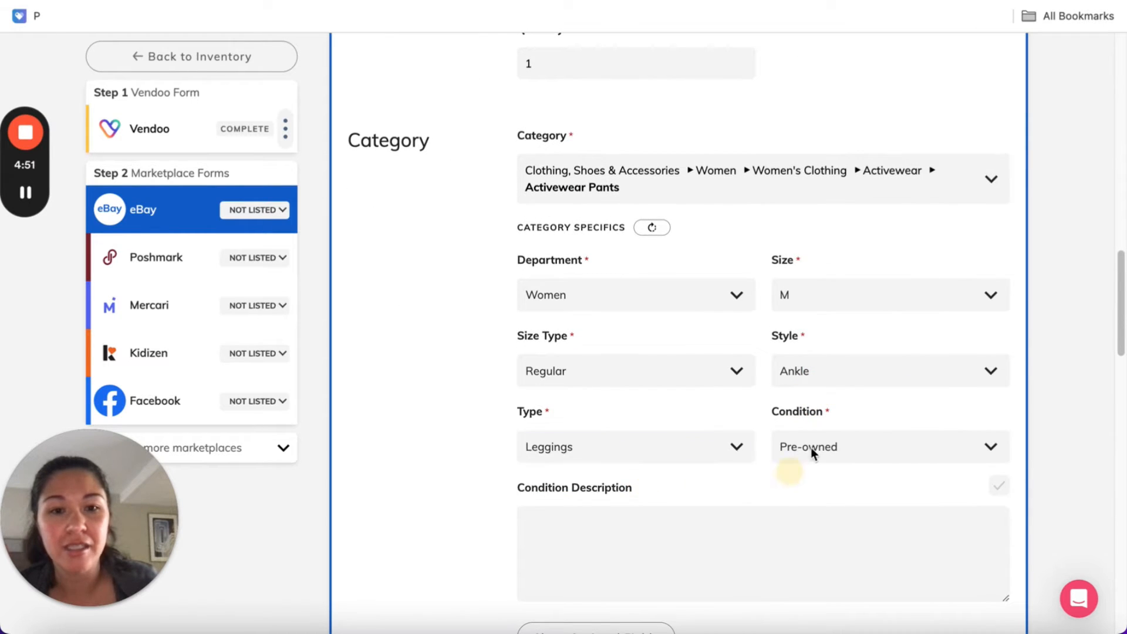
# Choose the "Flat: $4.75 (<1lb / 3 days)" shipping policy for the eBay listing
pyautogui.scroll(-7, 776, 481)
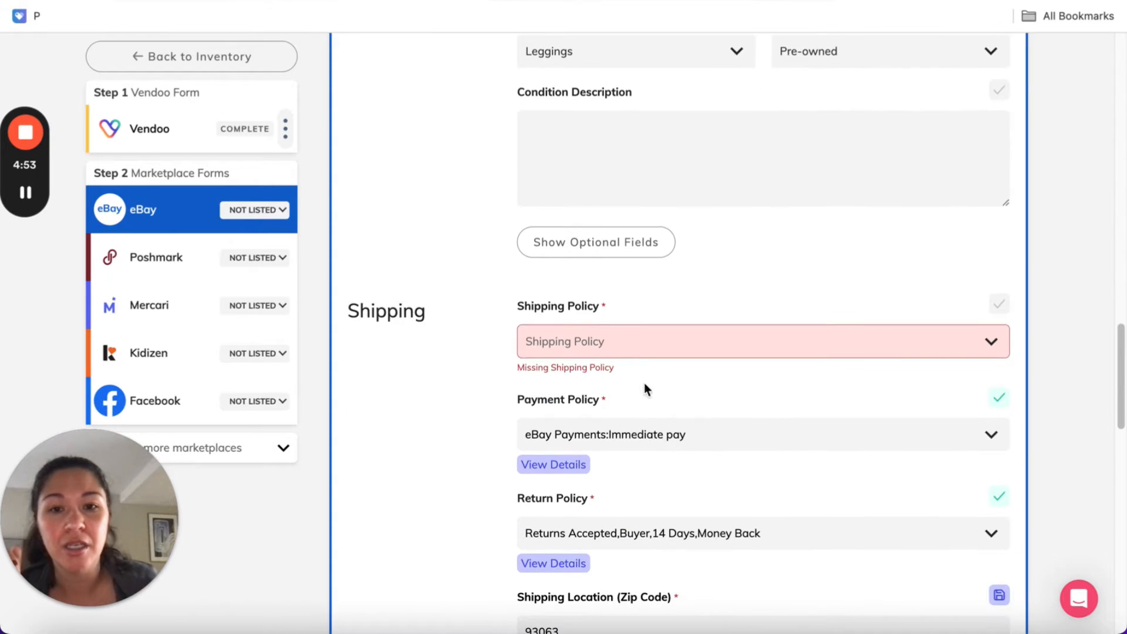
pyautogui.click(648, 346)
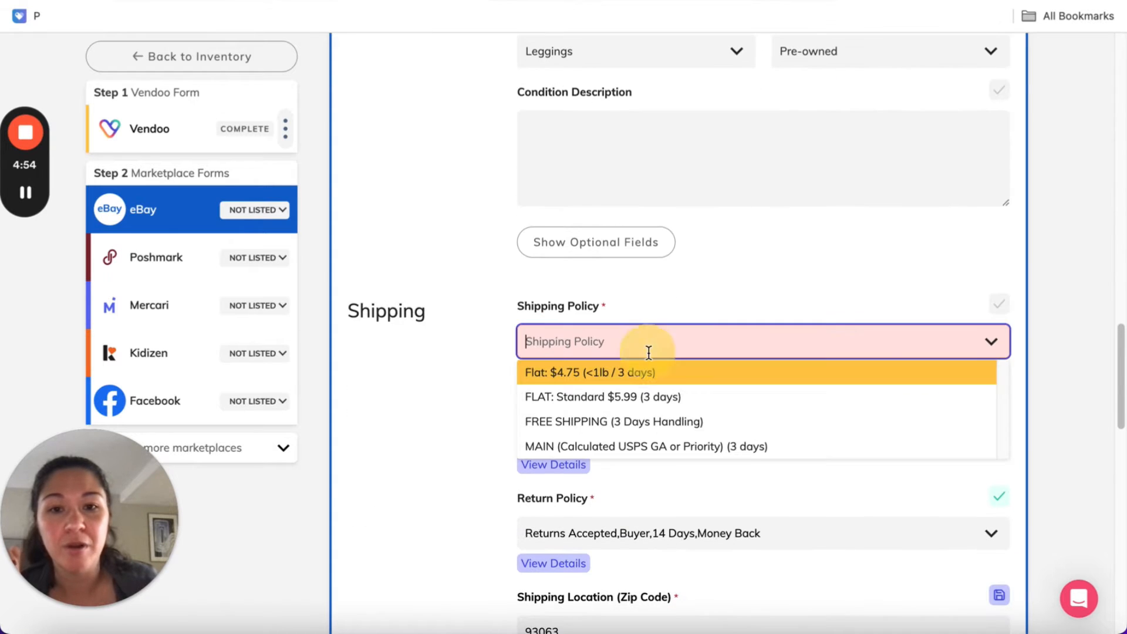
pyautogui.click(698, 379)
pyautogui.click(435, 435)
pyautogui.scroll(-3, 644, 365)
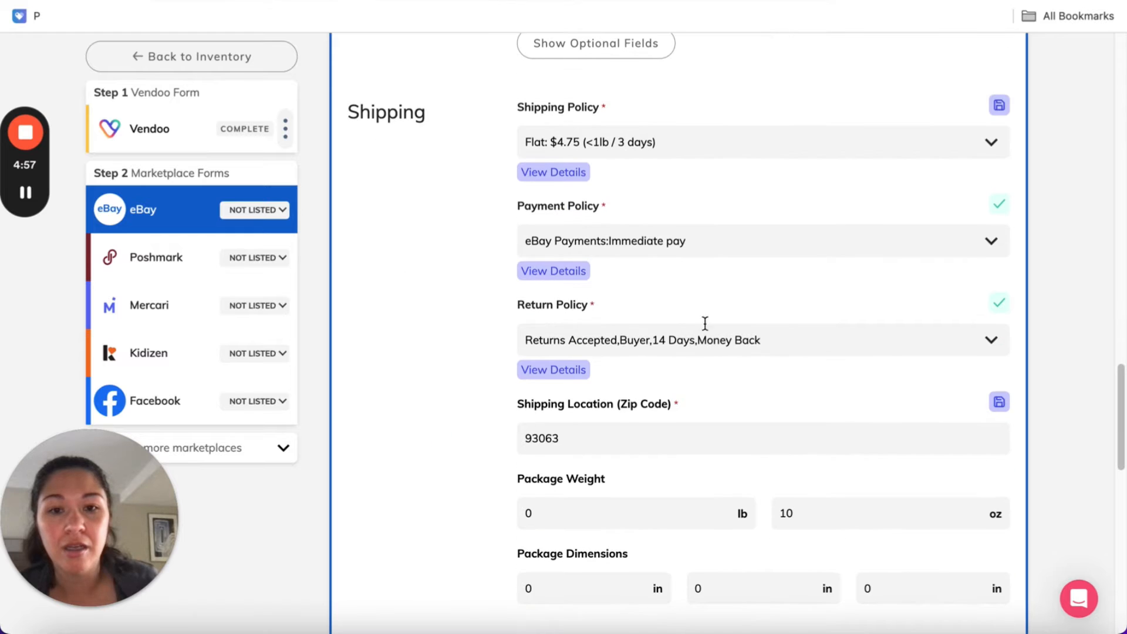
# Set the eBay best offer to accept offers of at least $29 and list the item on eBay
pyautogui.scroll(-3, 696, 418)
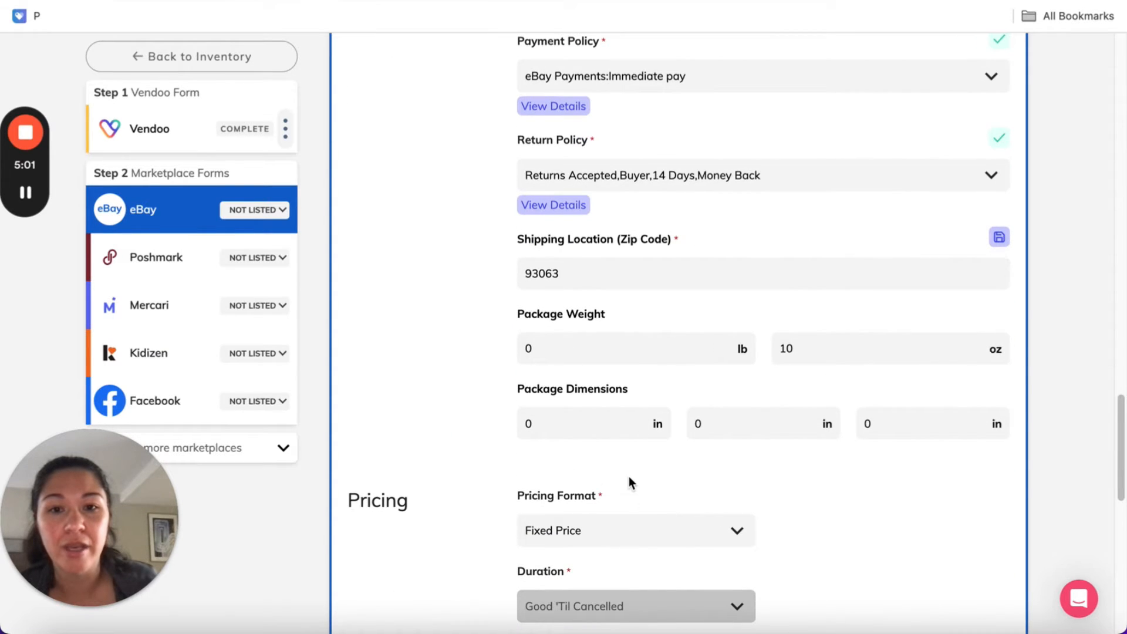
pyautogui.scroll(-6, 638, 483)
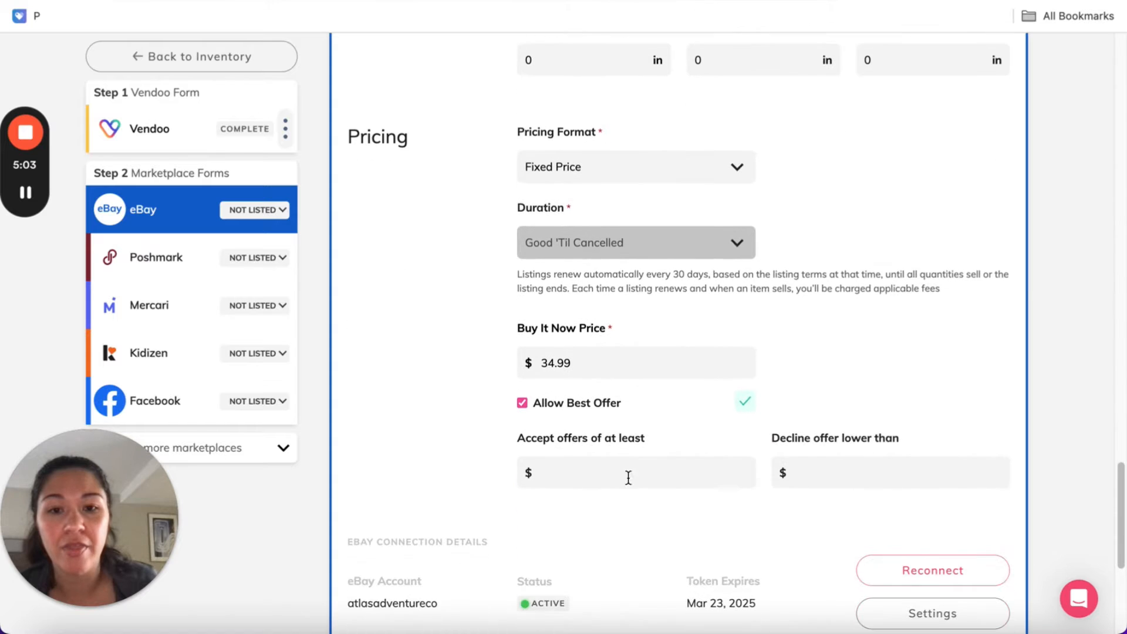
pyautogui.click(564, 483)
pyautogui.write('29')
pyautogui.click(425, 453)
pyautogui.scroll(-3, 435, 450)
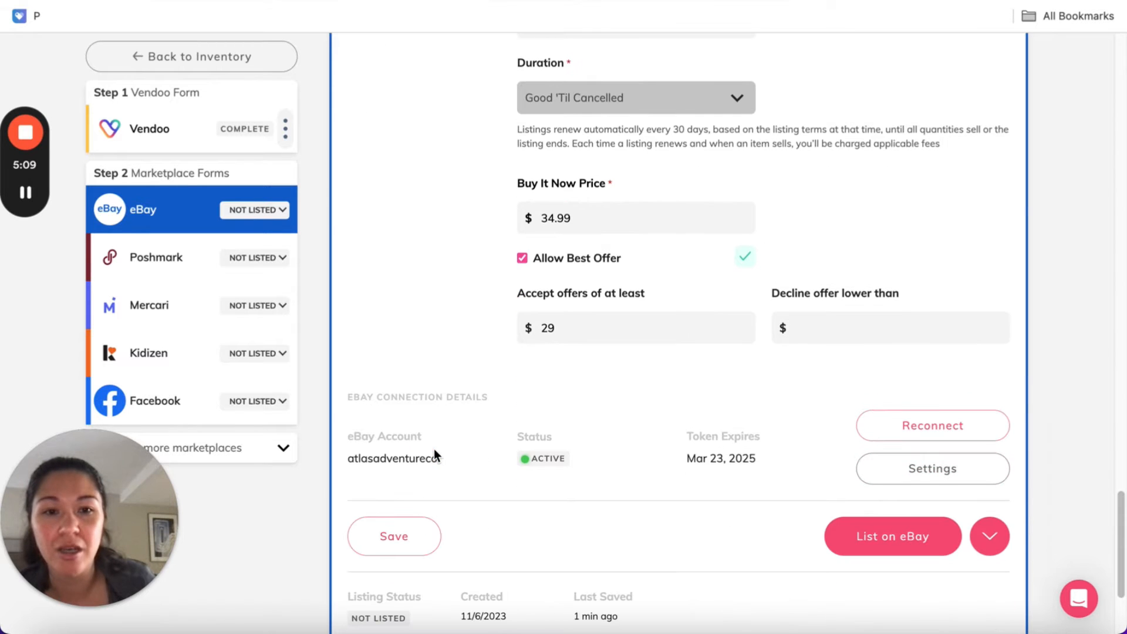
pyautogui.click(869, 536)
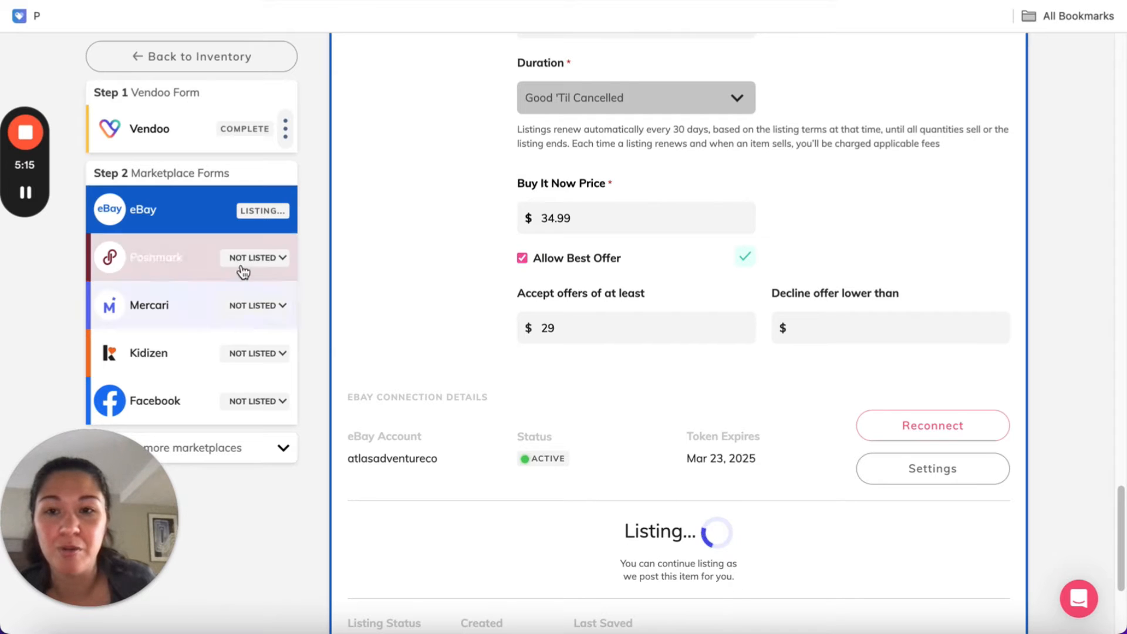
# Open the item's Poshmark form, review its details and set the US Standard size to M
pyautogui.click(181, 285)
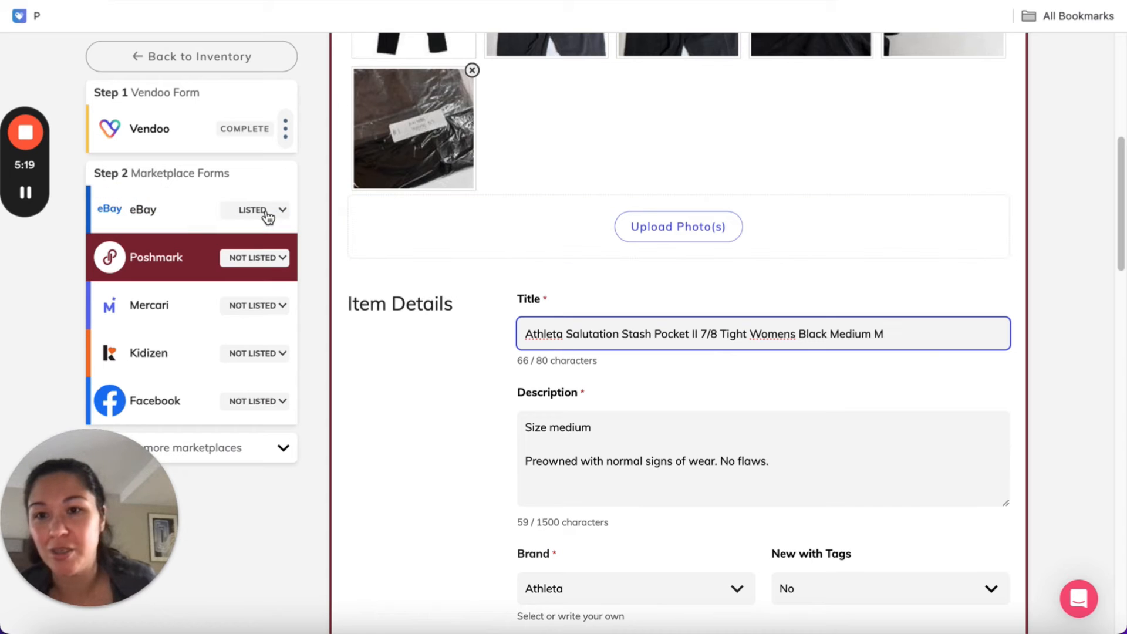
pyautogui.scroll(-1, 860, 347)
pyautogui.scroll(-5, 861, 347)
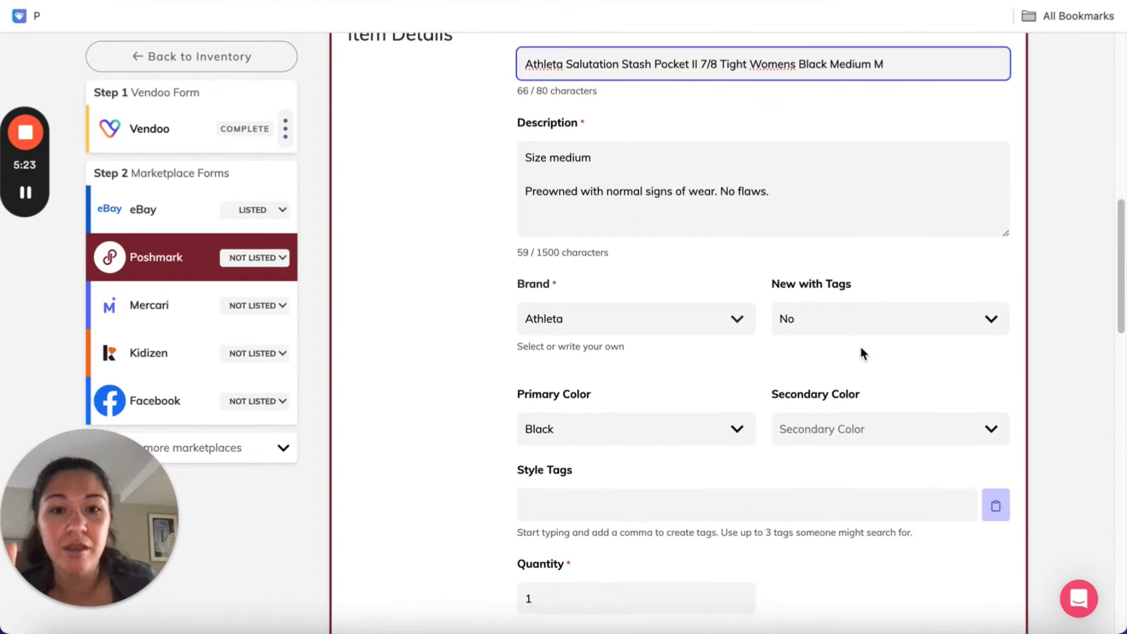
pyautogui.scroll(-8, 861, 350)
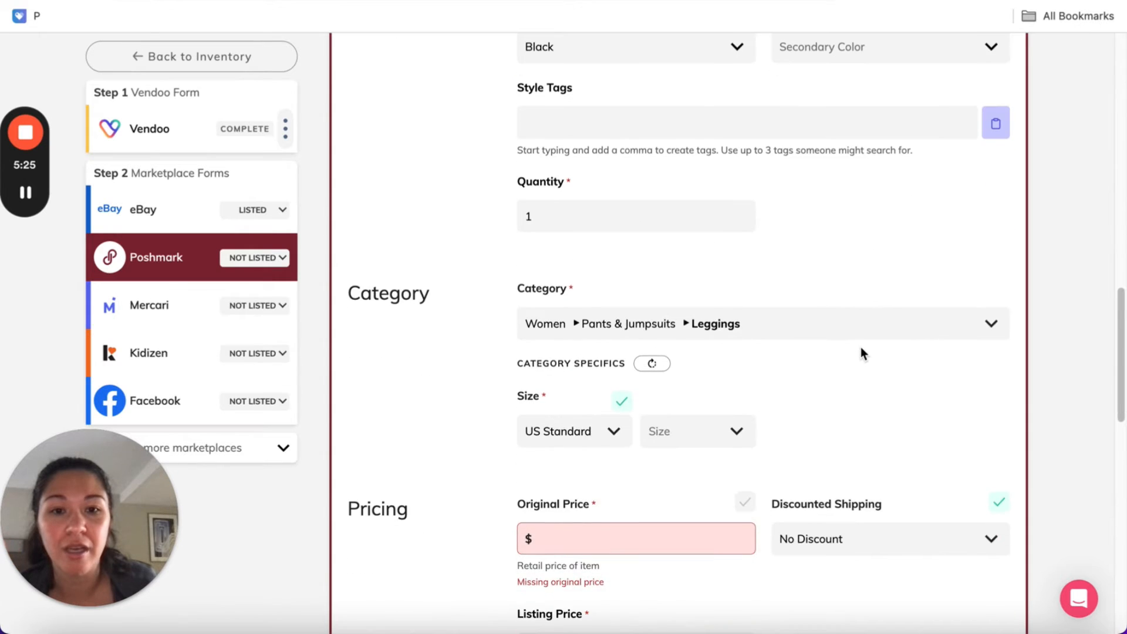
pyautogui.scroll(-1, 861, 348)
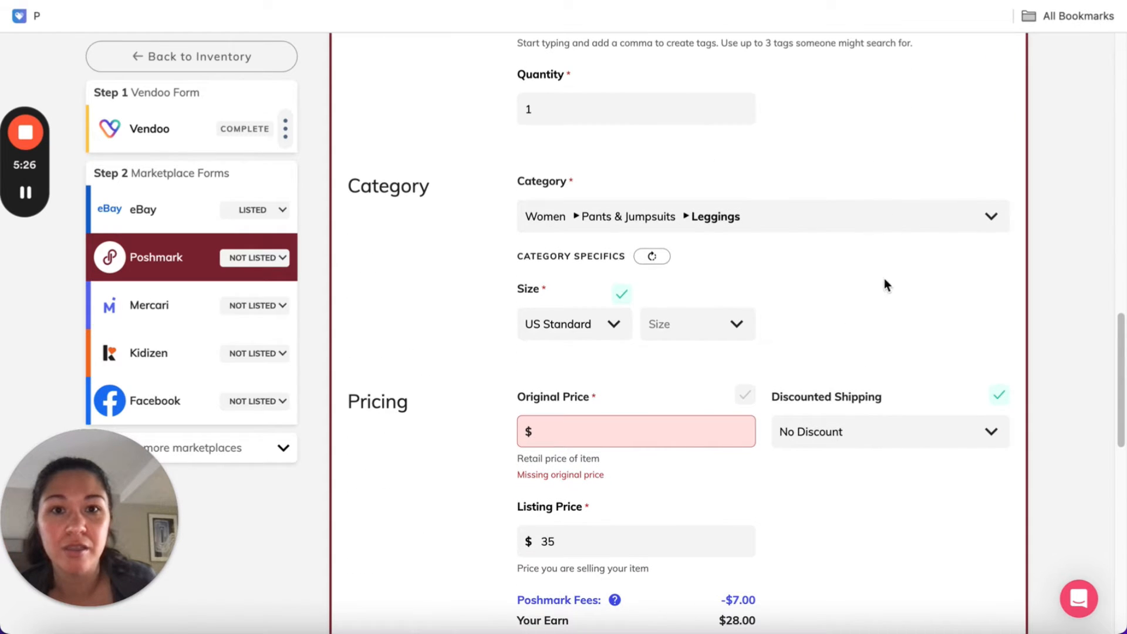
pyautogui.click(703, 324)
pyautogui.scroll(-5, 707, 435)
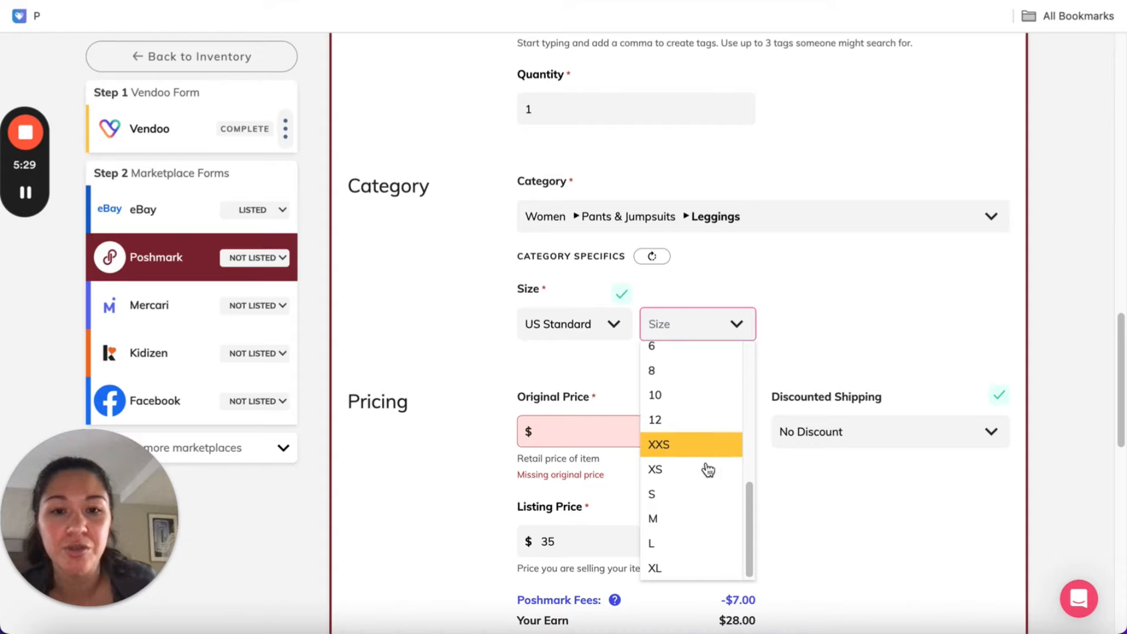
pyautogui.click(652, 518)
# Set the Poshmark original price to $0 and list the item on Poshmark
pyautogui.click(616, 430)
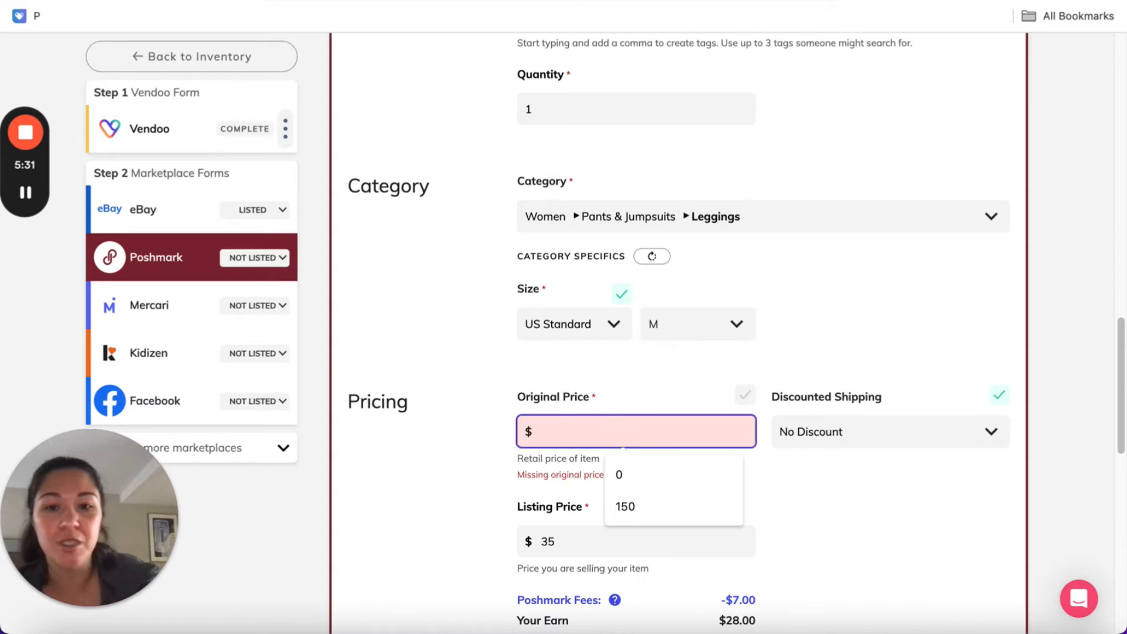
pyautogui.write('0')
pyautogui.click(813, 345)
pyautogui.scroll(-7, 811, 323)
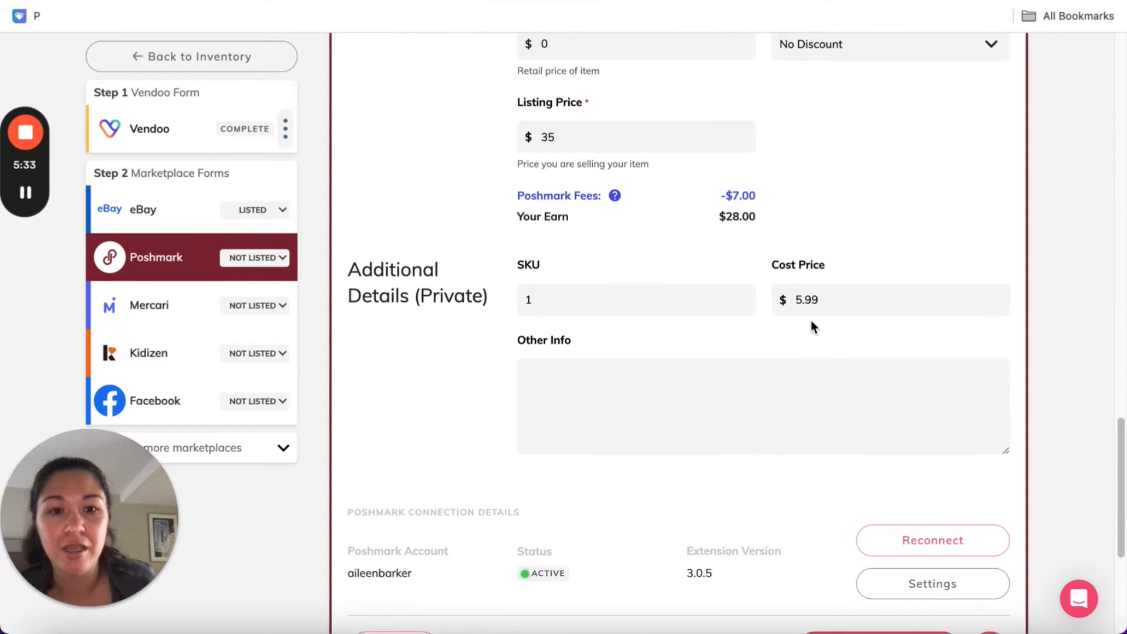
pyautogui.scroll(-1, 812, 321)
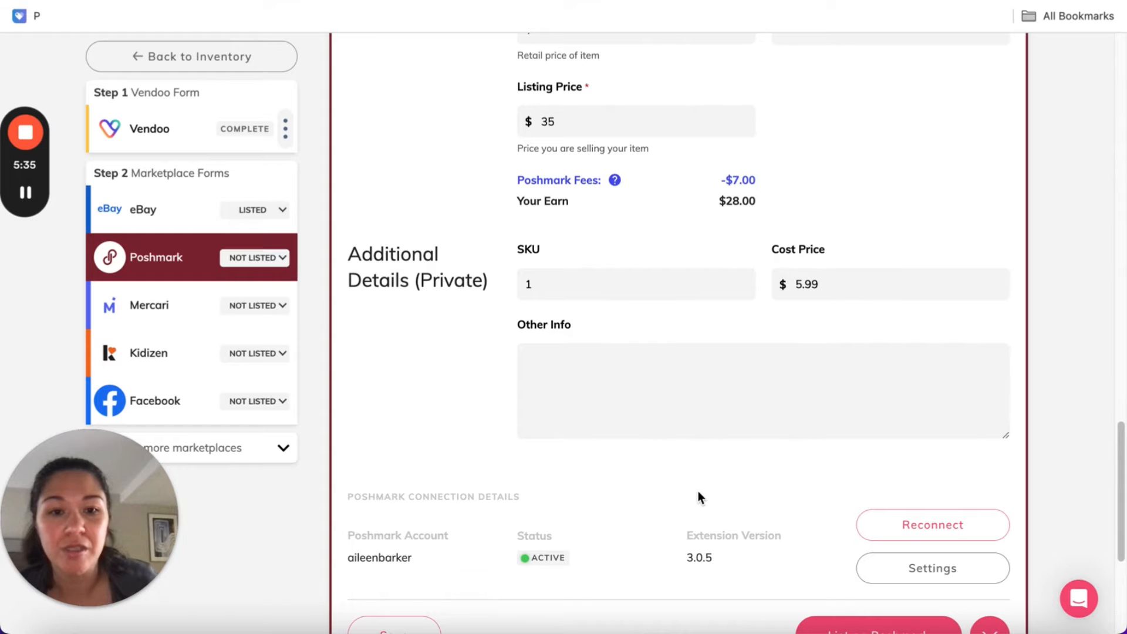
pyautogui.scroll(-1, 698, 492)
pyautogui.click(834, 574)
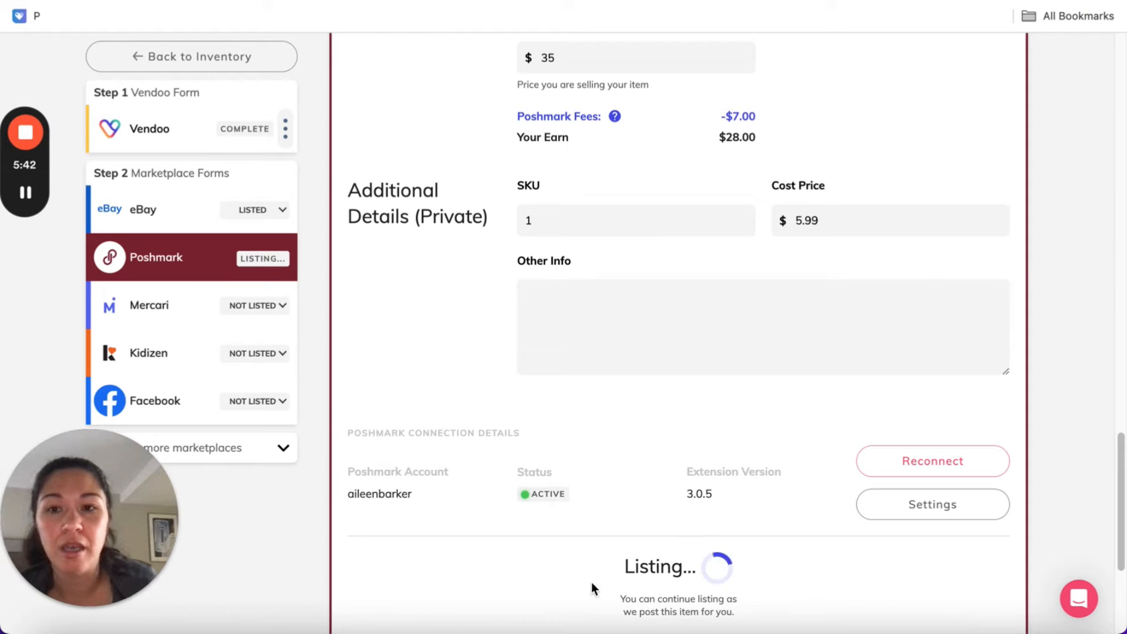
pyautogui.scroll(-4, 589, 582)
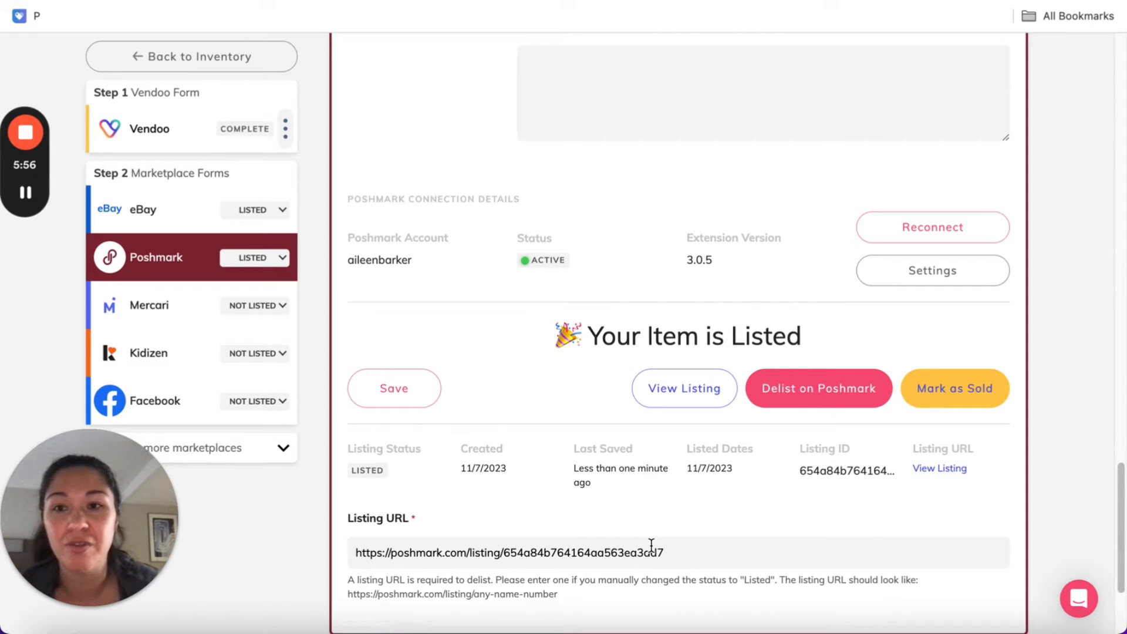
# Open the live Poshmark listing in a new tab, review its details and return to the Vendoo item
pyautogui.rightClick(688, 383)
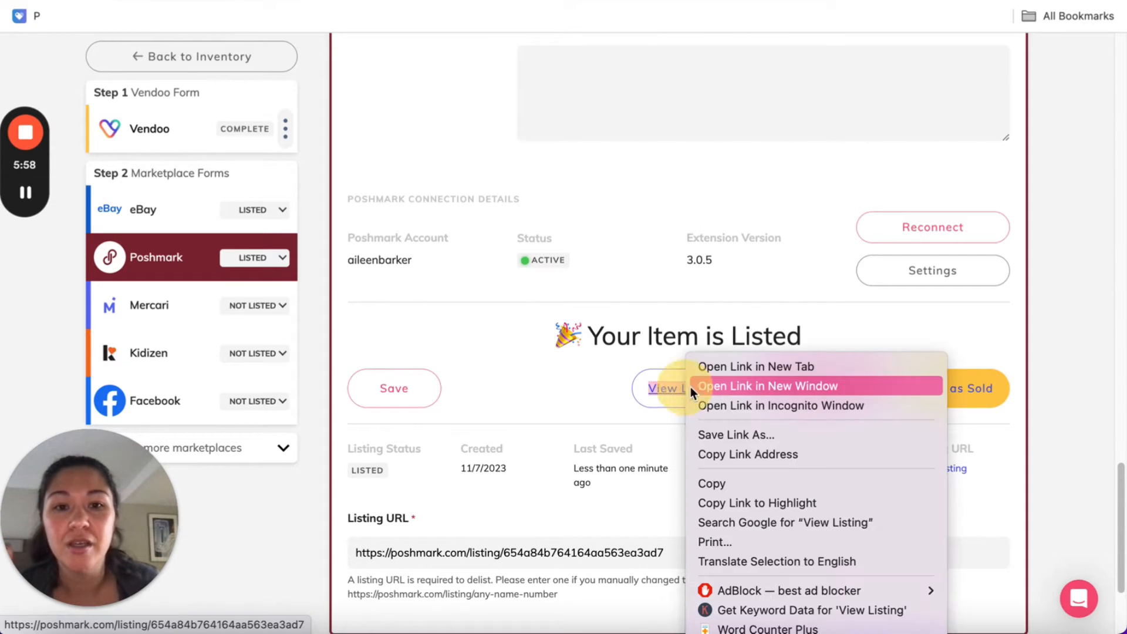
pyautogui.click(716, 364)
pyautogui.click(634, 16)
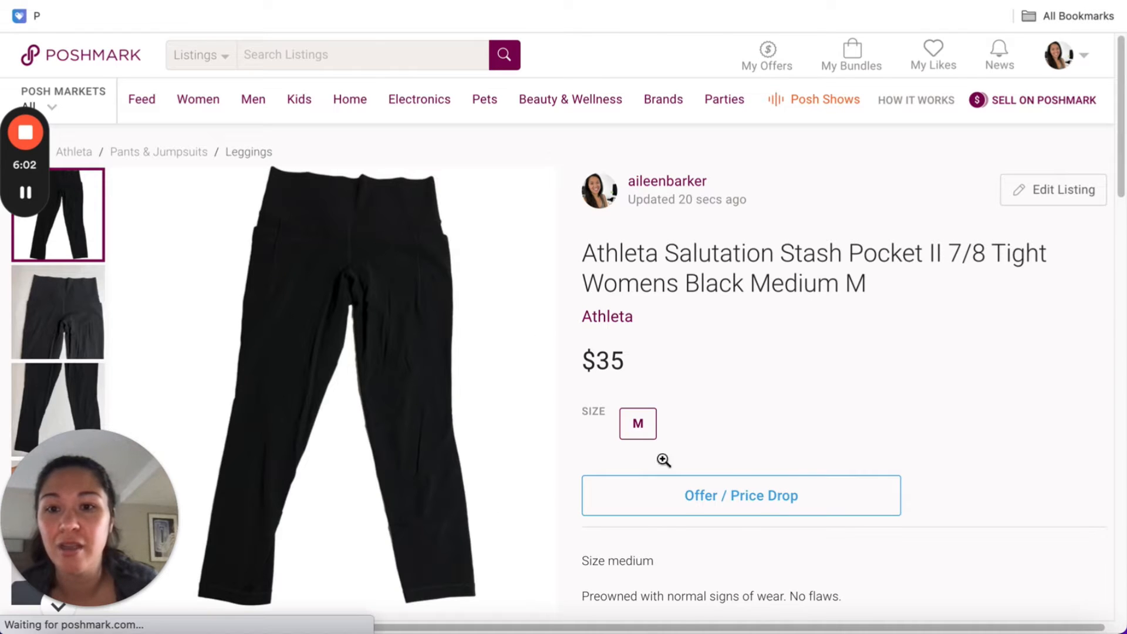
pyautogui.scroll(-5, 833, 329)
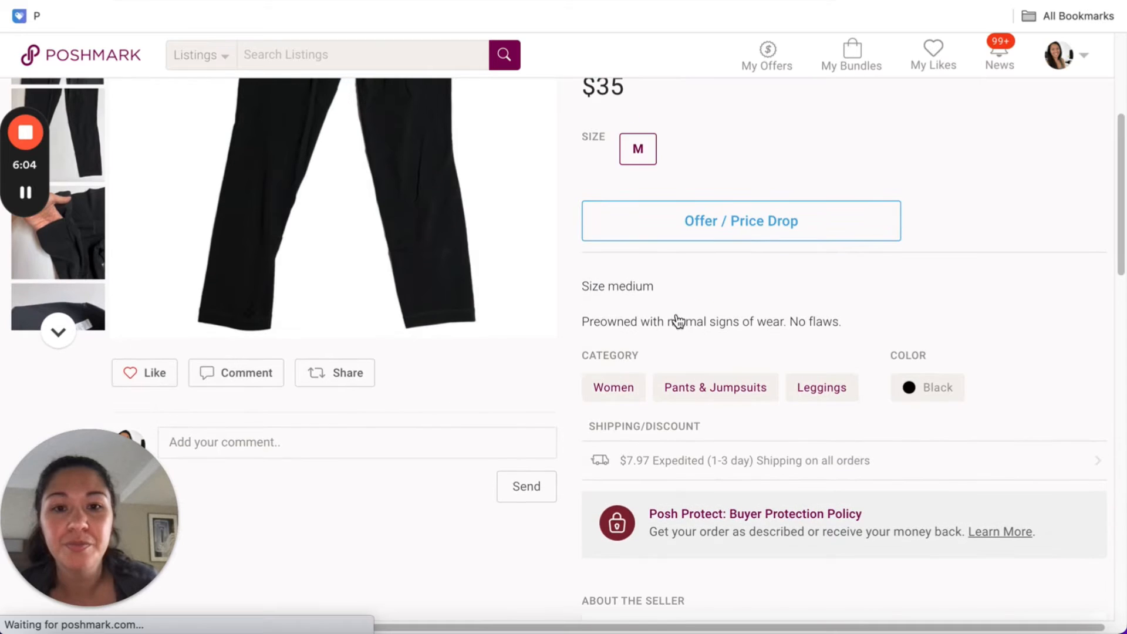
pyautogui.scroll(1, 738, 405)
pyautogui.scroll(-5, 738, 406)
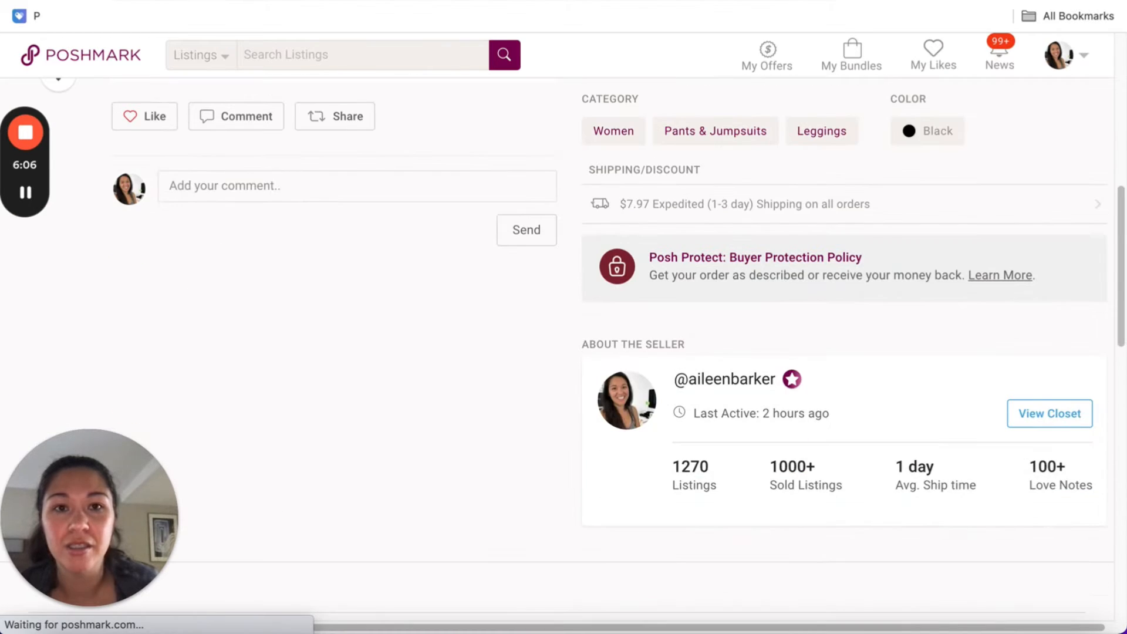
pyautogui.click(719, 3)
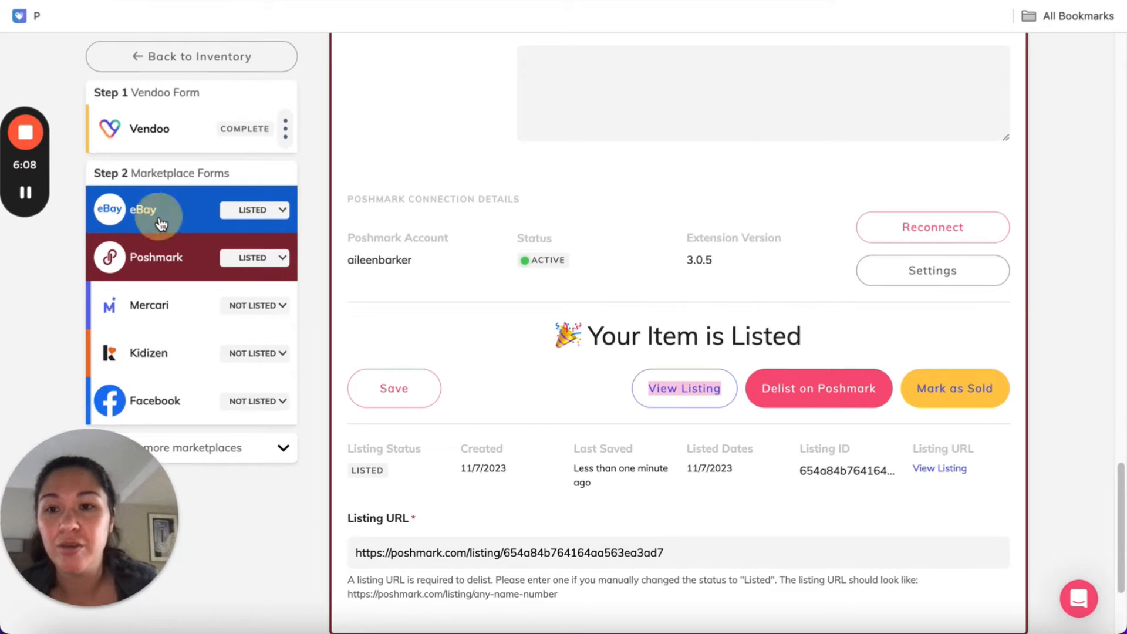
# Open the live eBay listing from the item's eBay form
pyautogui.click(160, 224)
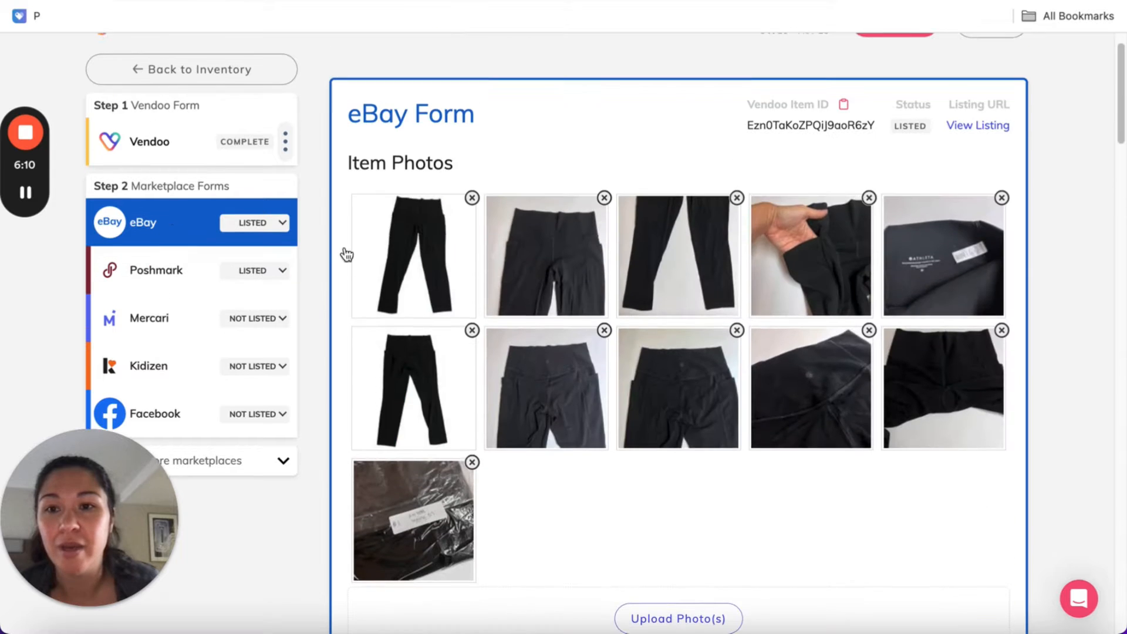
pyautogui.scroll(-10, 780, 382)
pyautogui.scroll(-15, 781, 386)
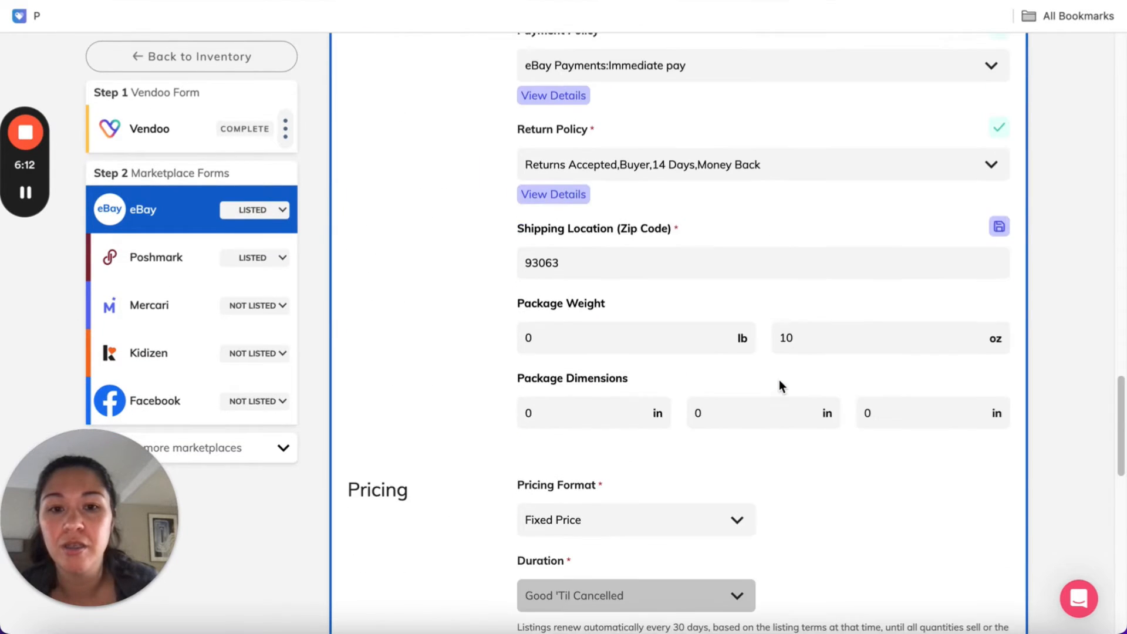
pyautogui.click(710, 444)
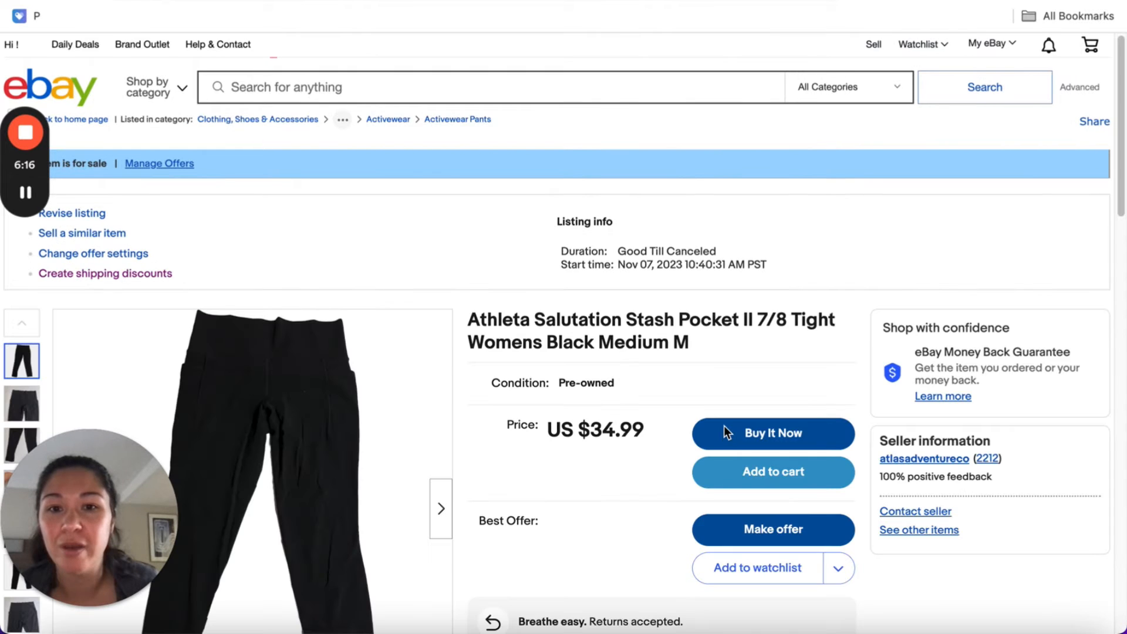
# Examine the eBay listing's price, shipping, returns, item specifics and description, and close the listing
pyautogui.scroll(-2, 636, 434)
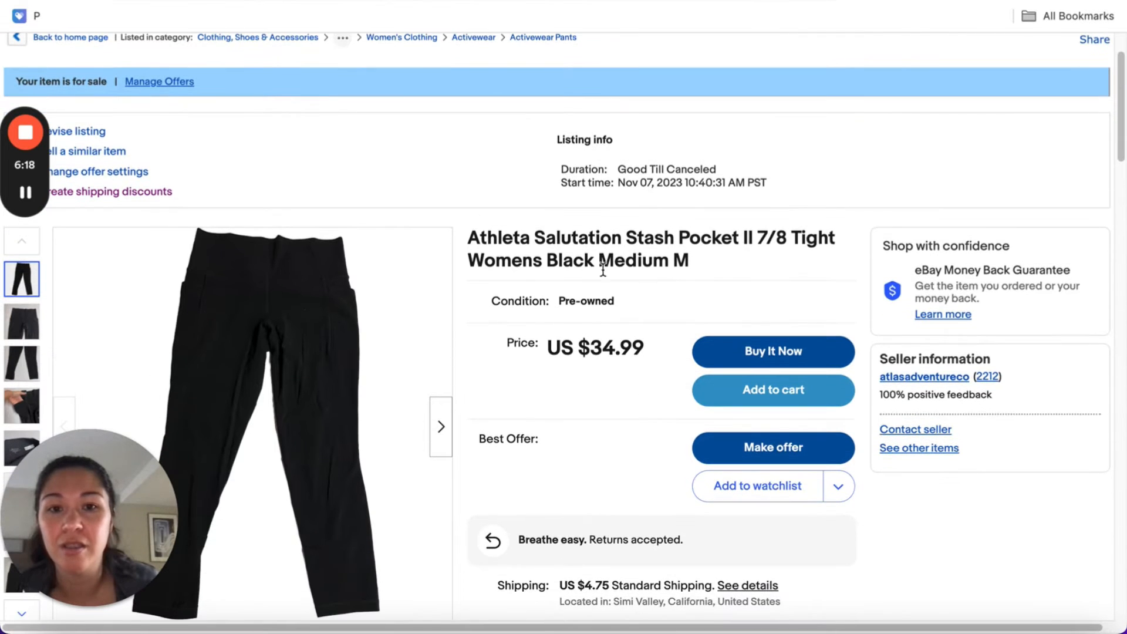
pyautogui.scroll(-10, 538, 439)
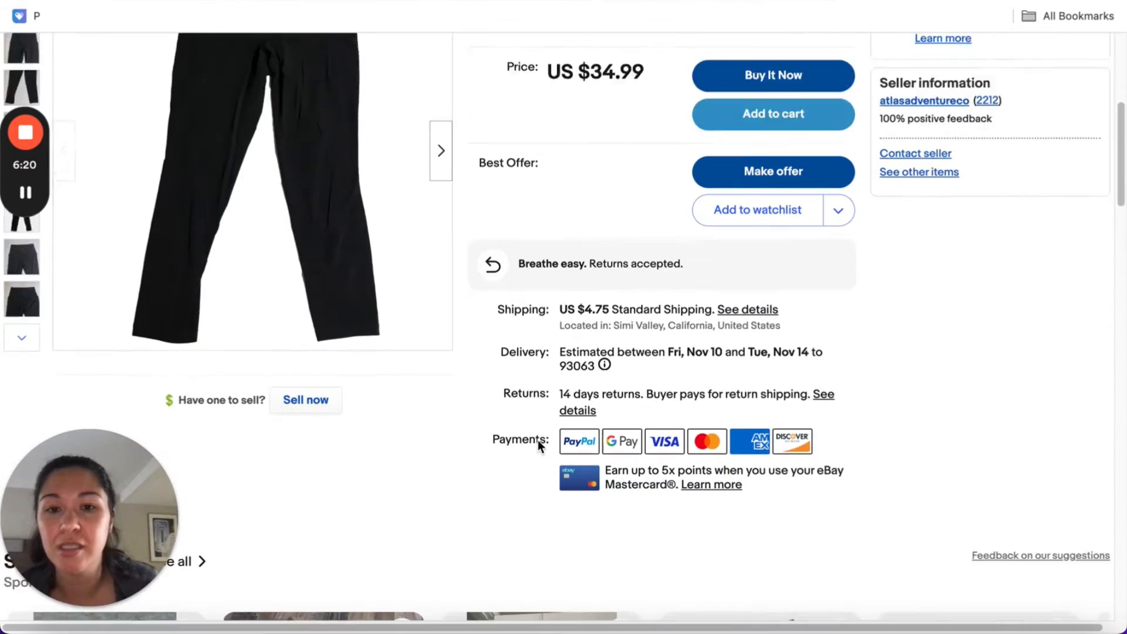
pyautogui.scroll(-5, 537, 441)
pyautogui.scroll(4, 630, 168)
pyautogui.scroll(-14, 702, 383)
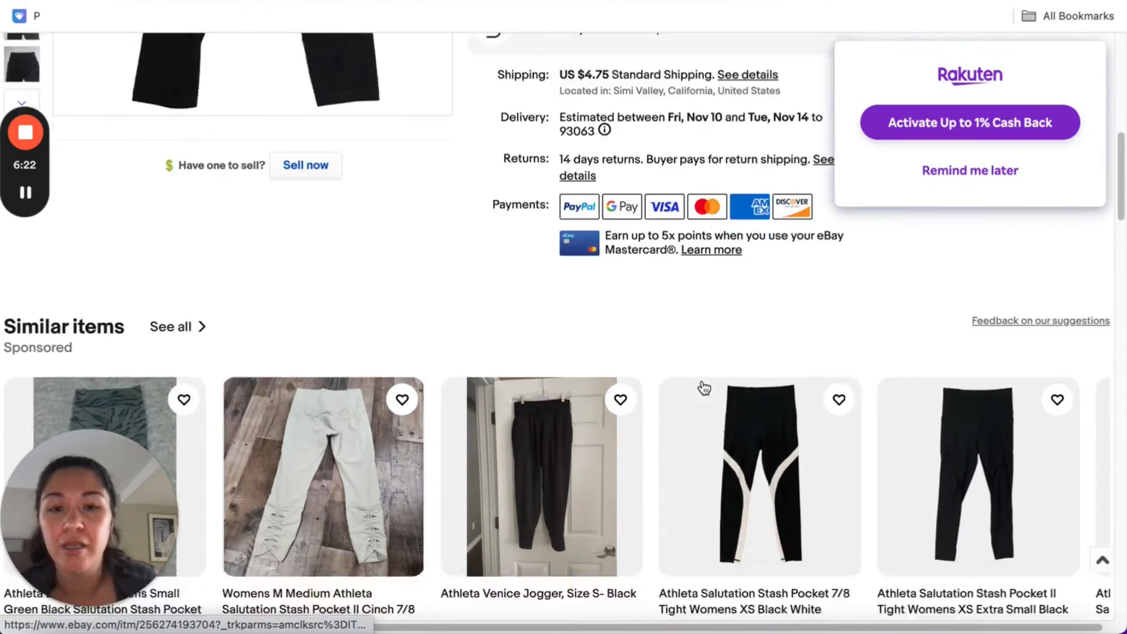
pyautogui.scroll(-13, 702, 381)
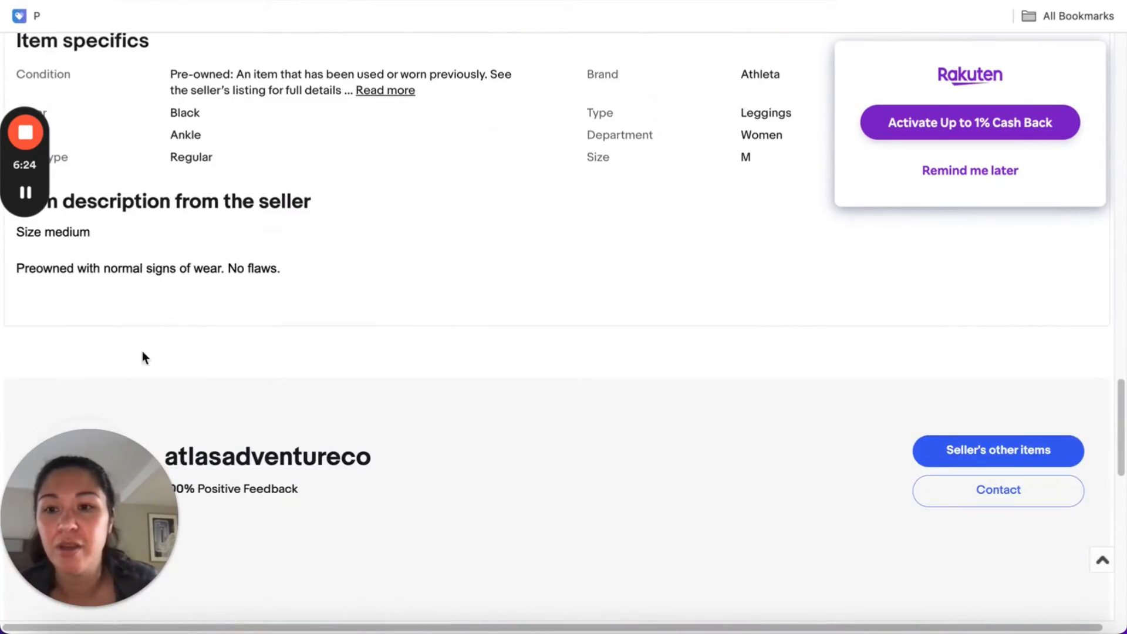
pyautogui.scroll(14, 671, 295)
pyautogui.scroll(13, 672, 289)
pyautogui.hotkey('ctrl', 'w')
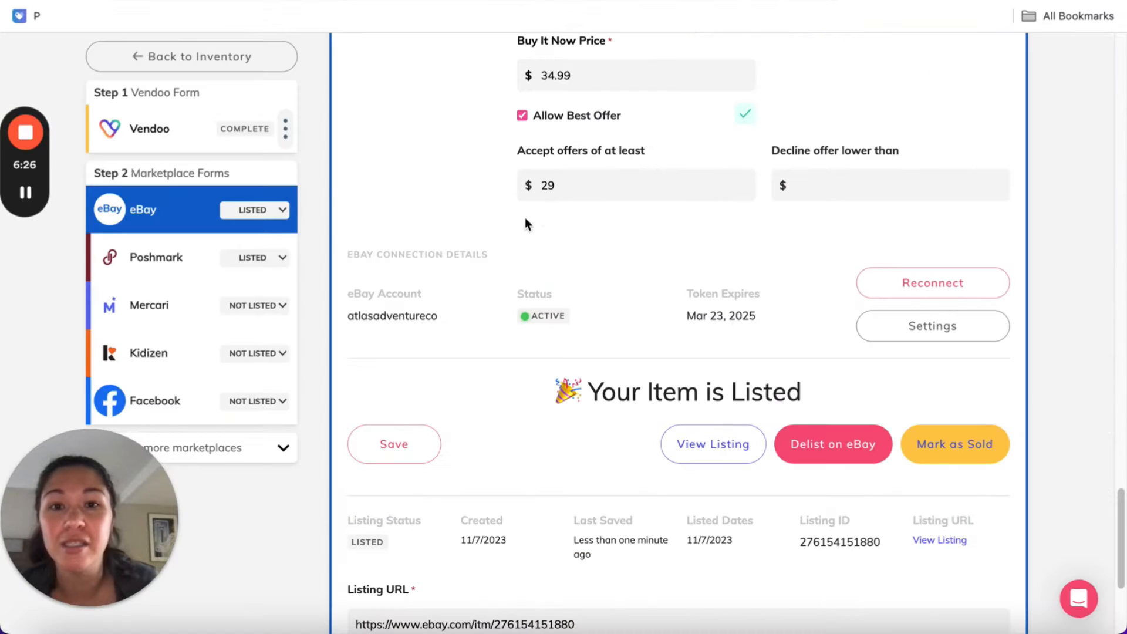
# Return to the Vendoo inventory and show the active items
pyautogui.click(269, 61)
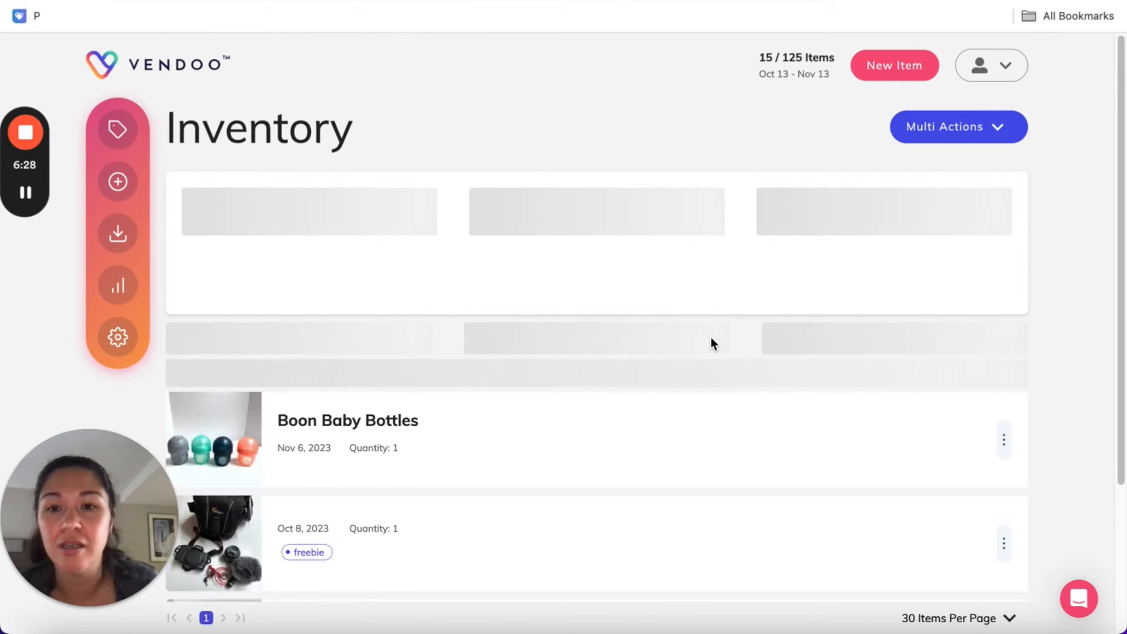
pyautogui.scroll(-2, 675, 294)
pyautogui.click(635, 243)
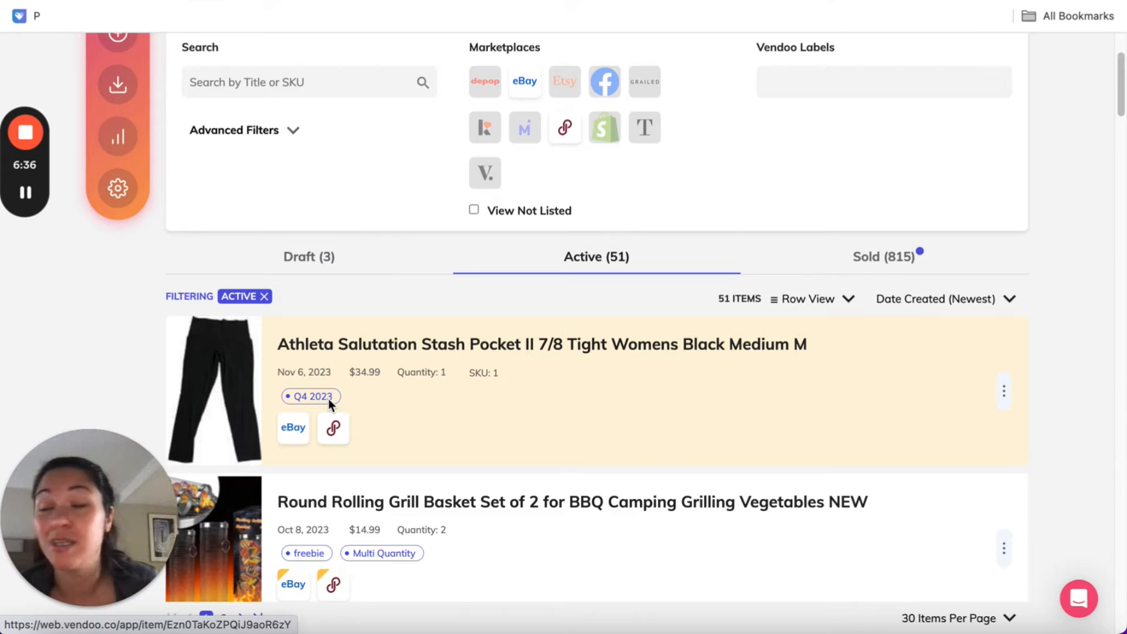
# Filter the active inventory by the Vendoo label Q1 2023 and review the matching items
pyautogui.click(889, 91)
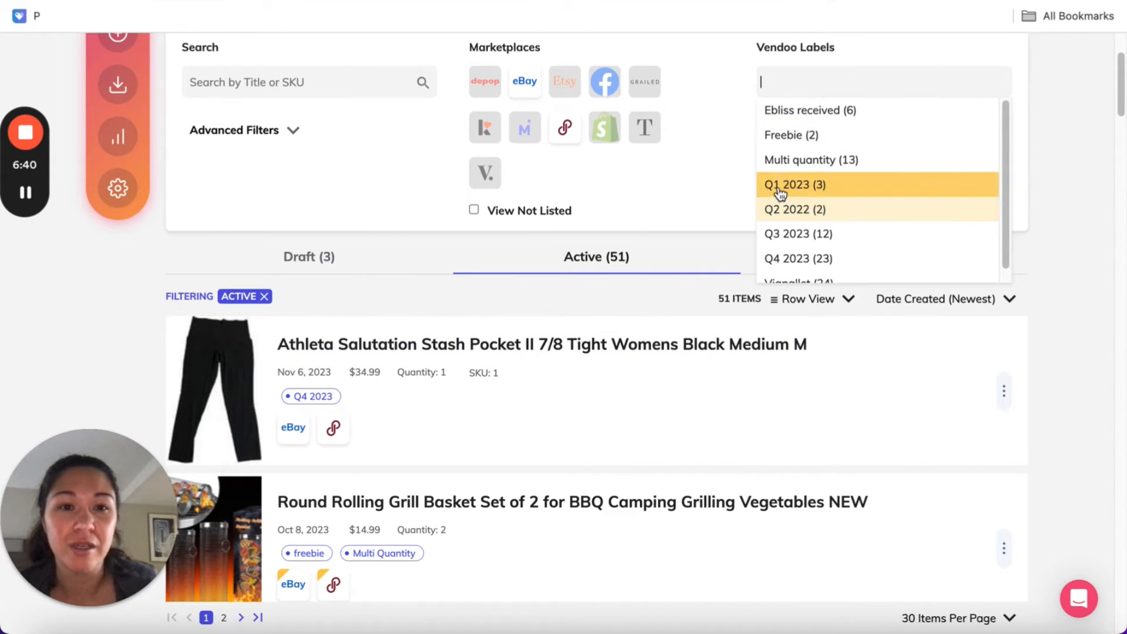
pyautogui.click(839, 188)
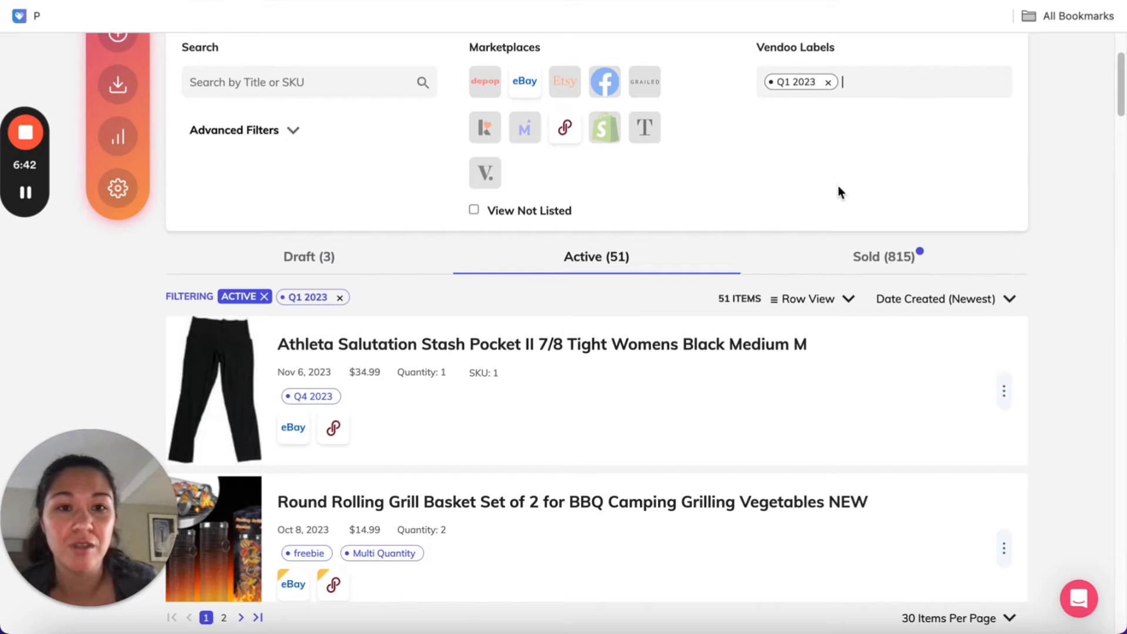
pyautogui.scroll(-4, 546, 352)
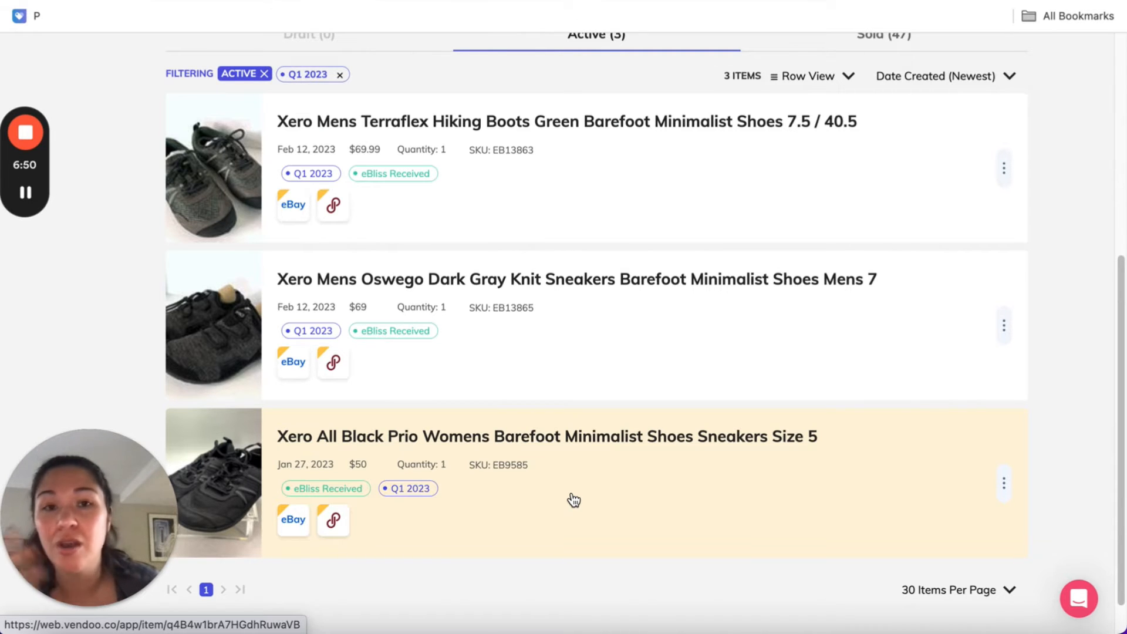
pyautogui.scroll(5, 574, 500)
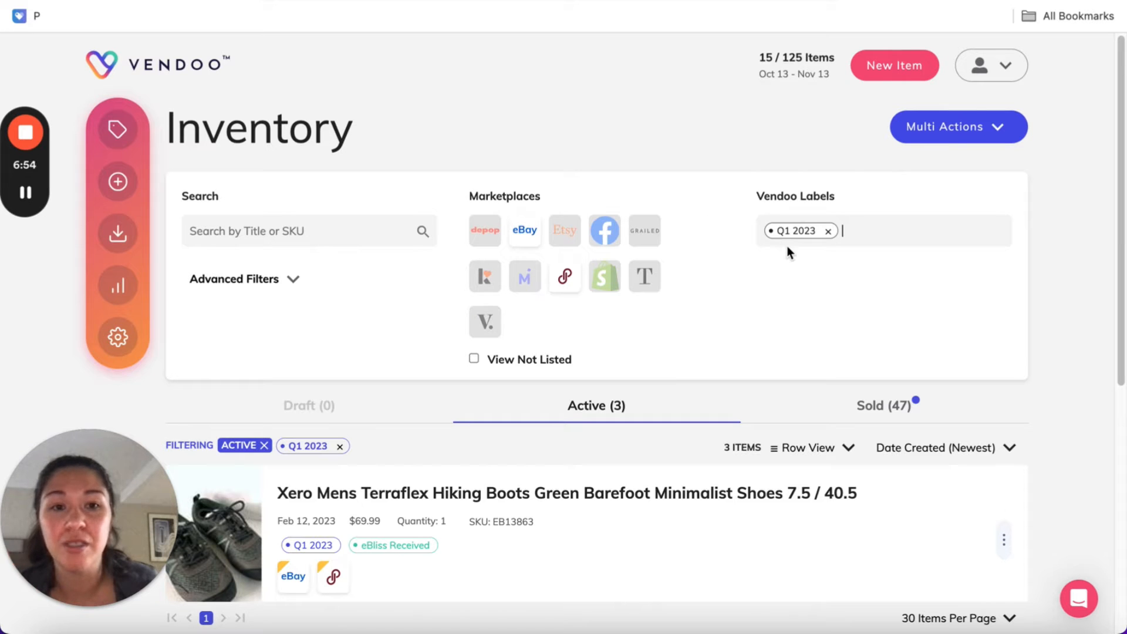
# Remove the Q1 2023 label filter from the inventory
pyautogui.click(835, 232)
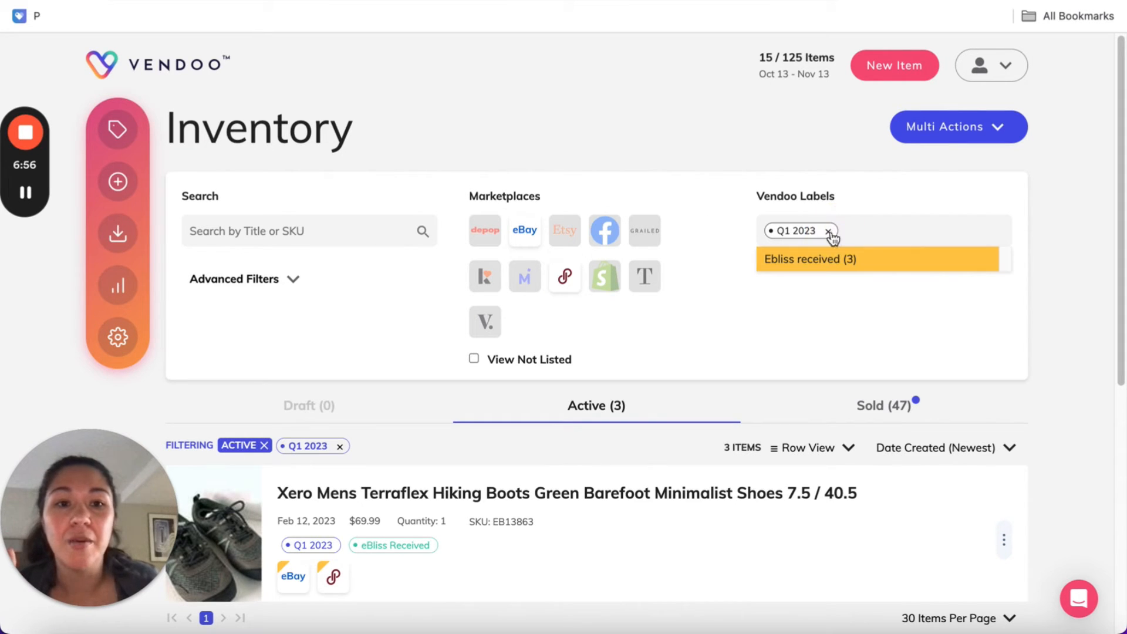
pyautogui.click(829, 232)
pyautogui.click(1062, 252)
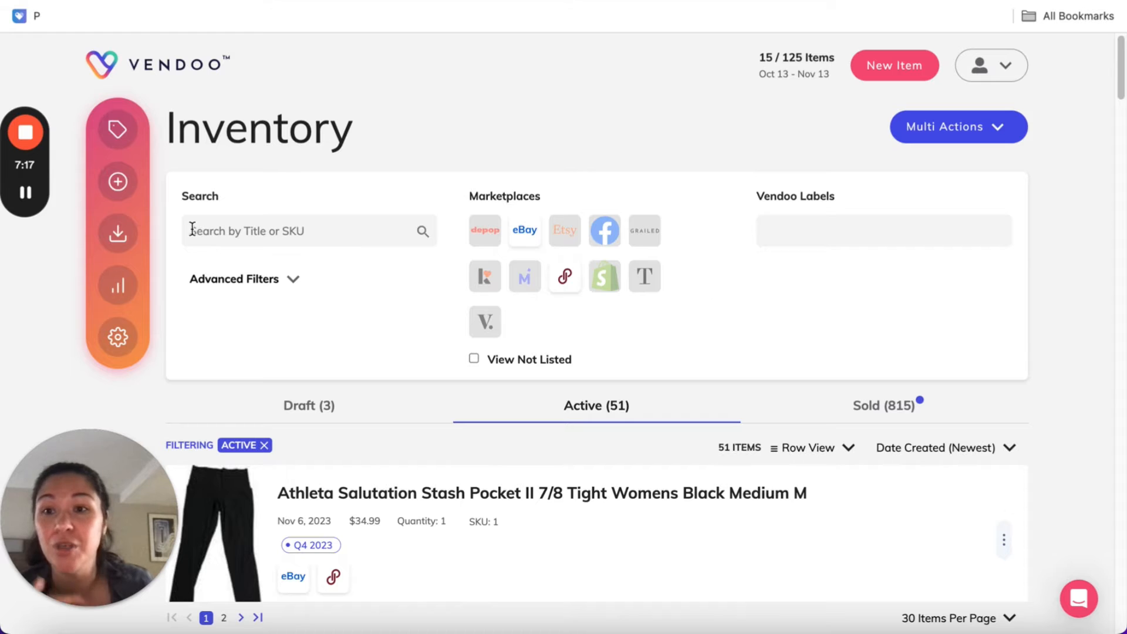
# Open Vendoo's import page and check which marketplaces are available as import sources
pyautogui.click(118, 235)
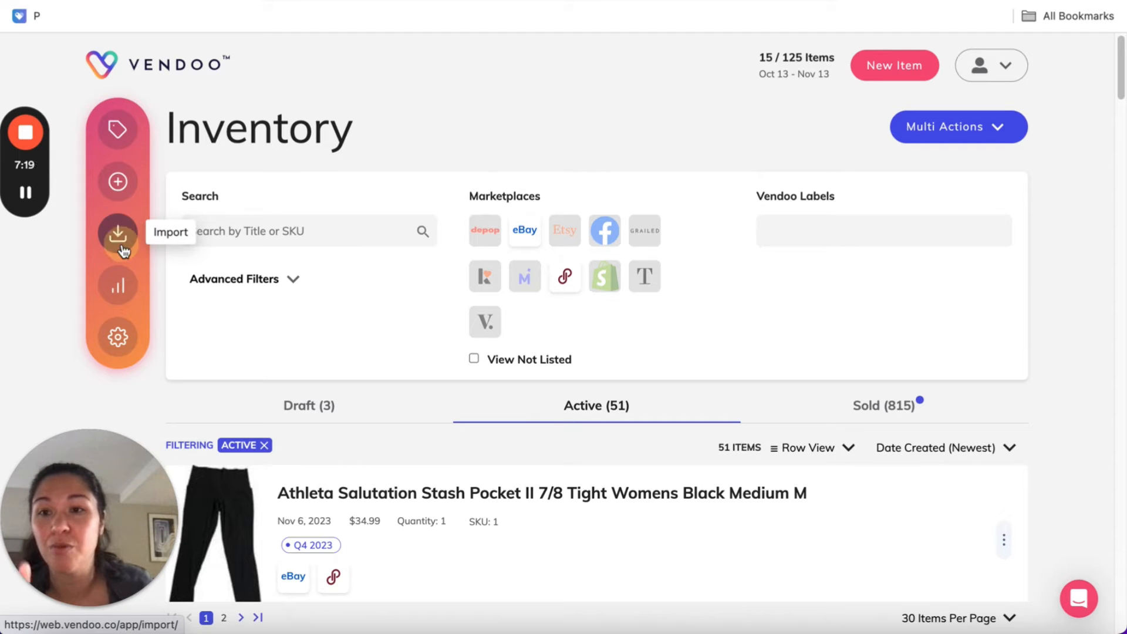
pyautogui.click(260, 214)
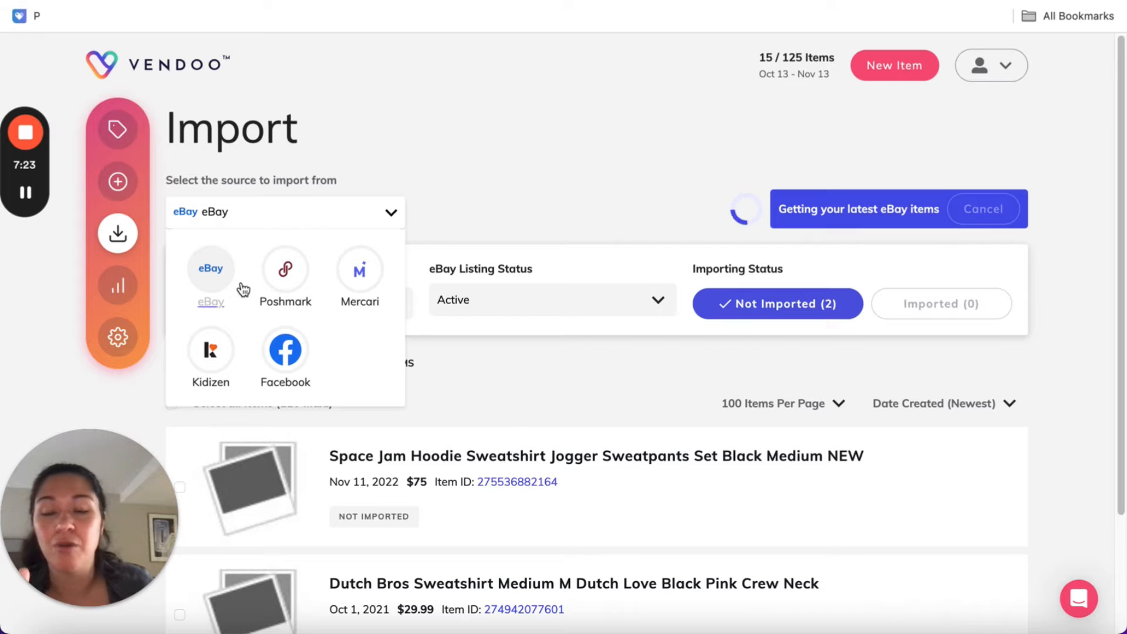
pyautogui.click(682, 178)
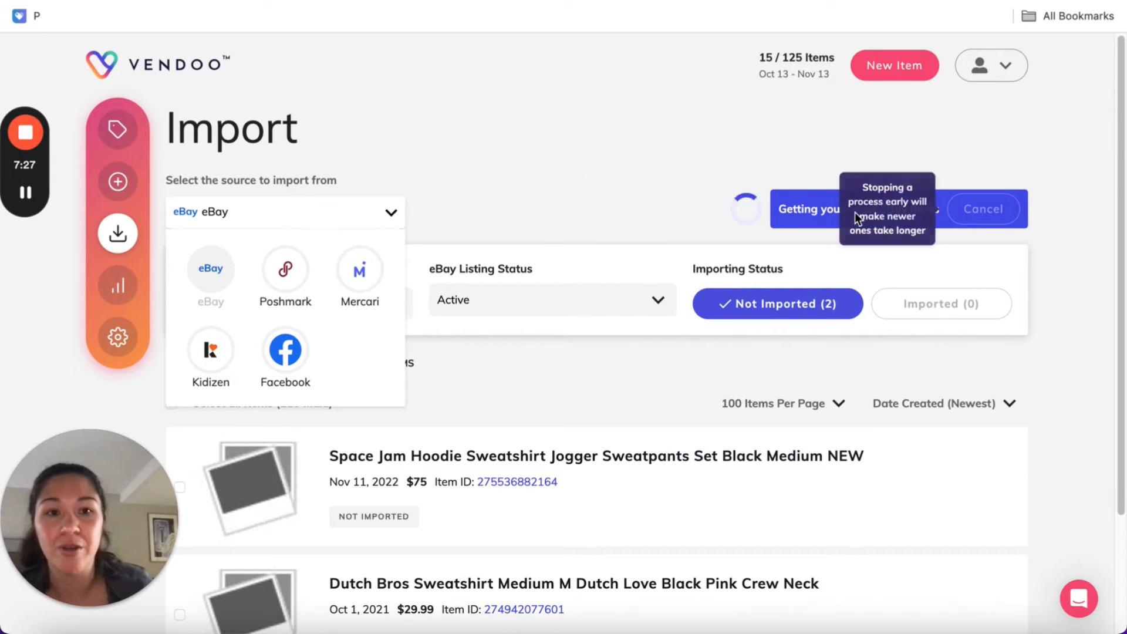
pyautogui.scroll(-1, 788, 171)
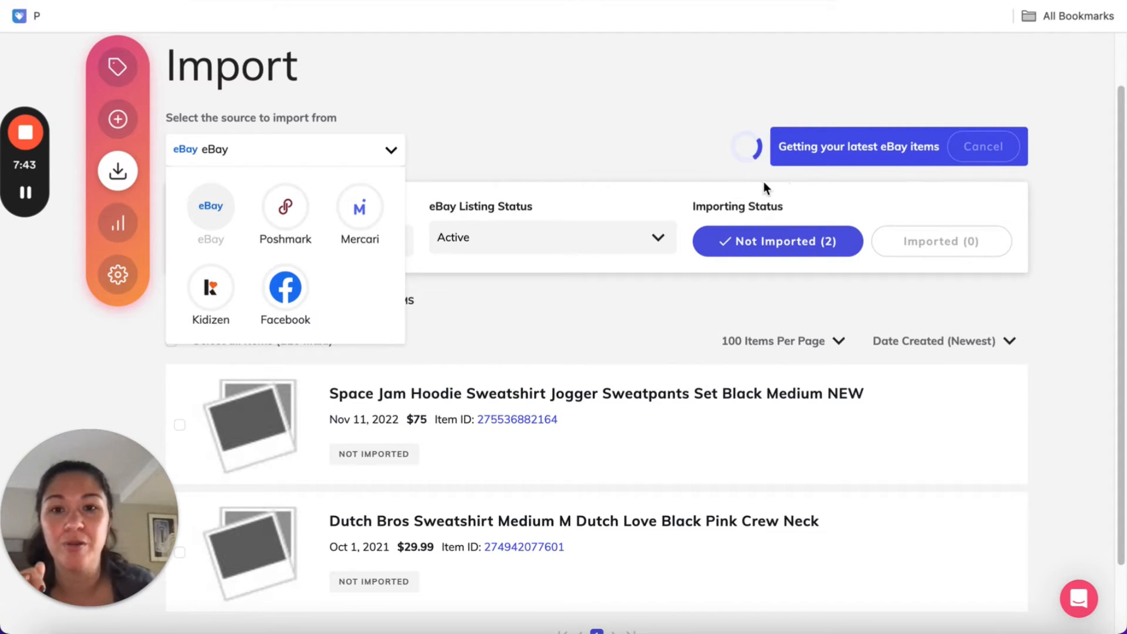
pyautogui.scroll(2, 735, 170)
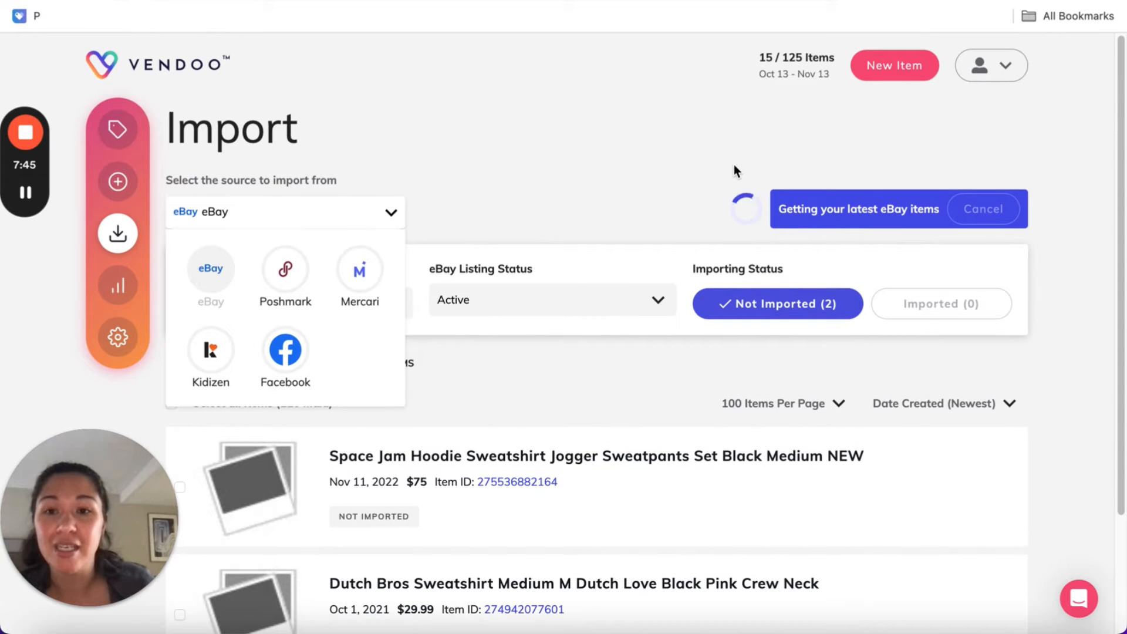
pyautogui.click(391, 213)
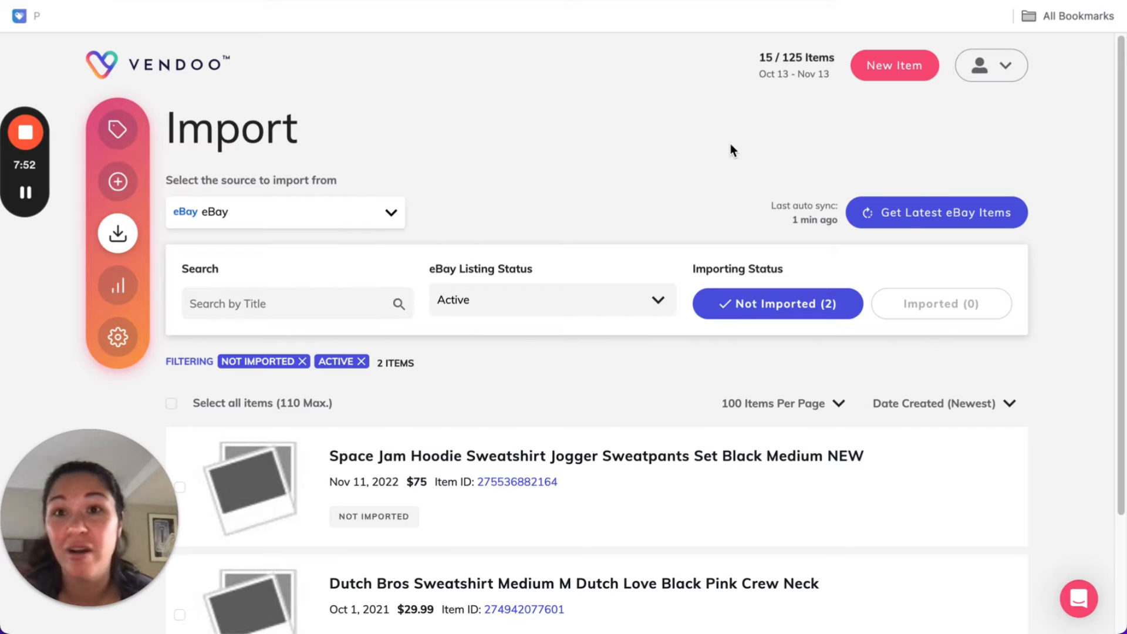
# Select all the eBay items that have not been imported and clear the selection again
pyautogui.scroll(-1, 728, 137)
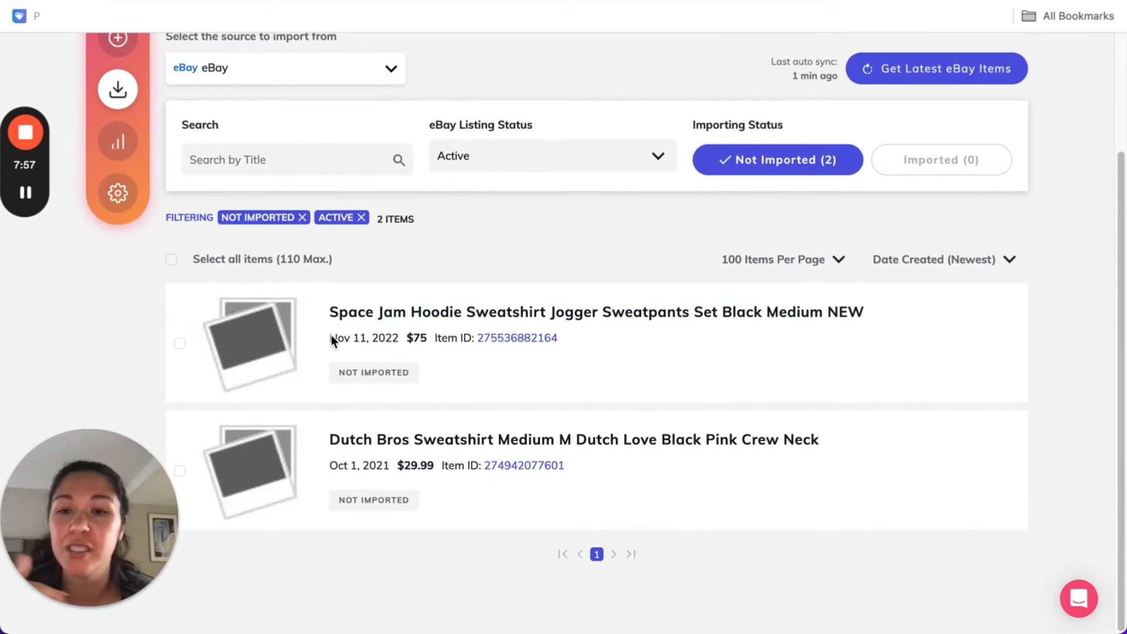
pyautogui.click(174, 264)
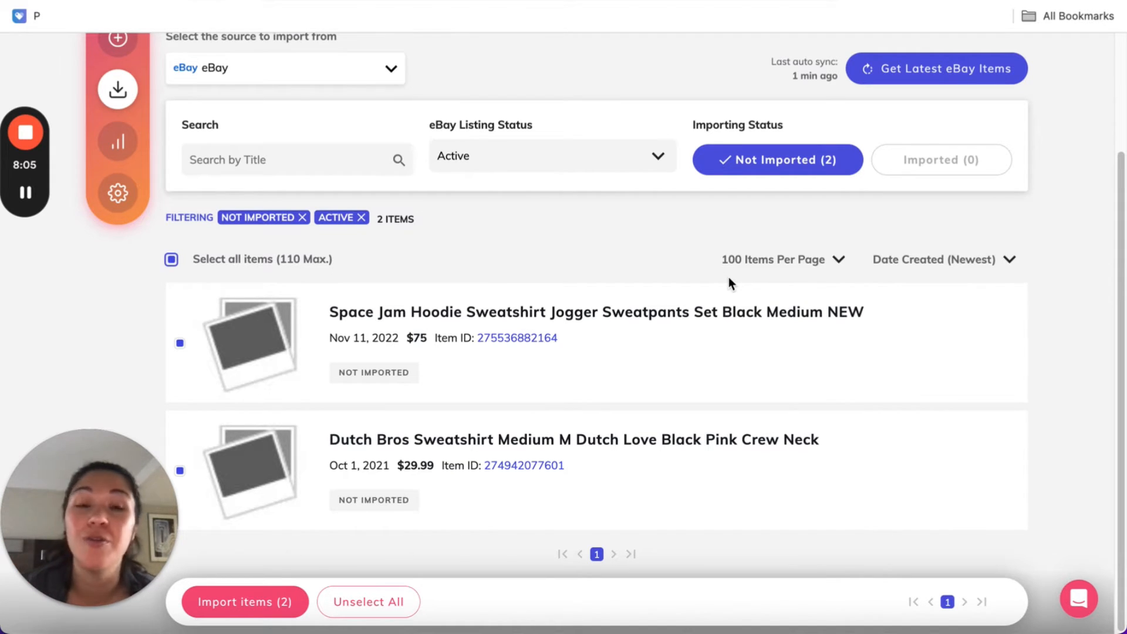
pyautogui.click(170, 259)
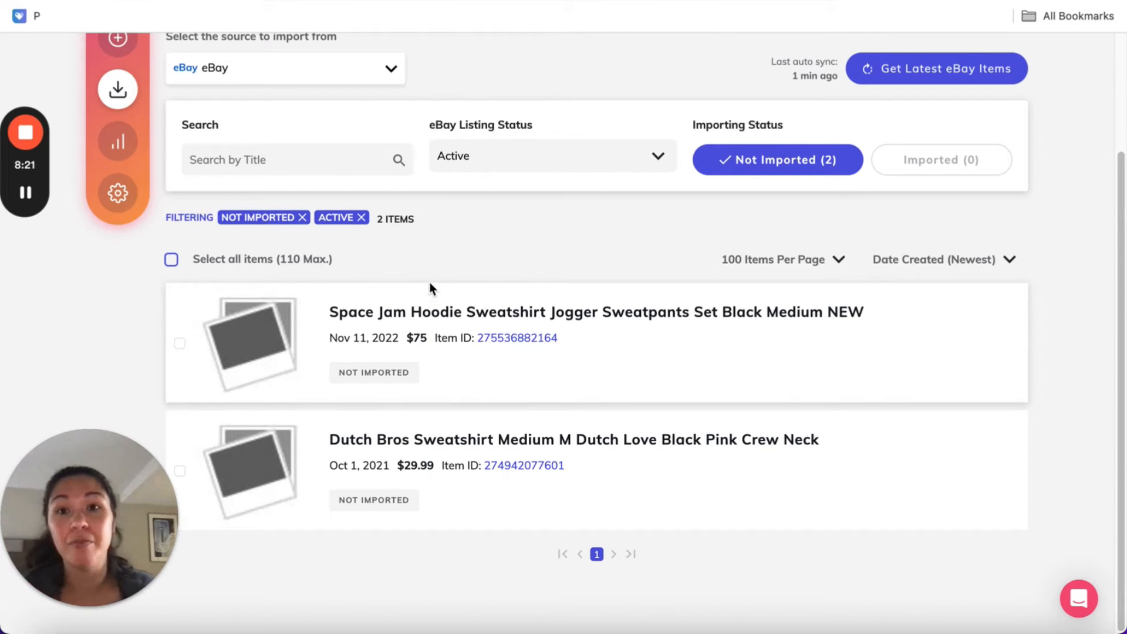
pyautogui.scroll(5, 402, 245)
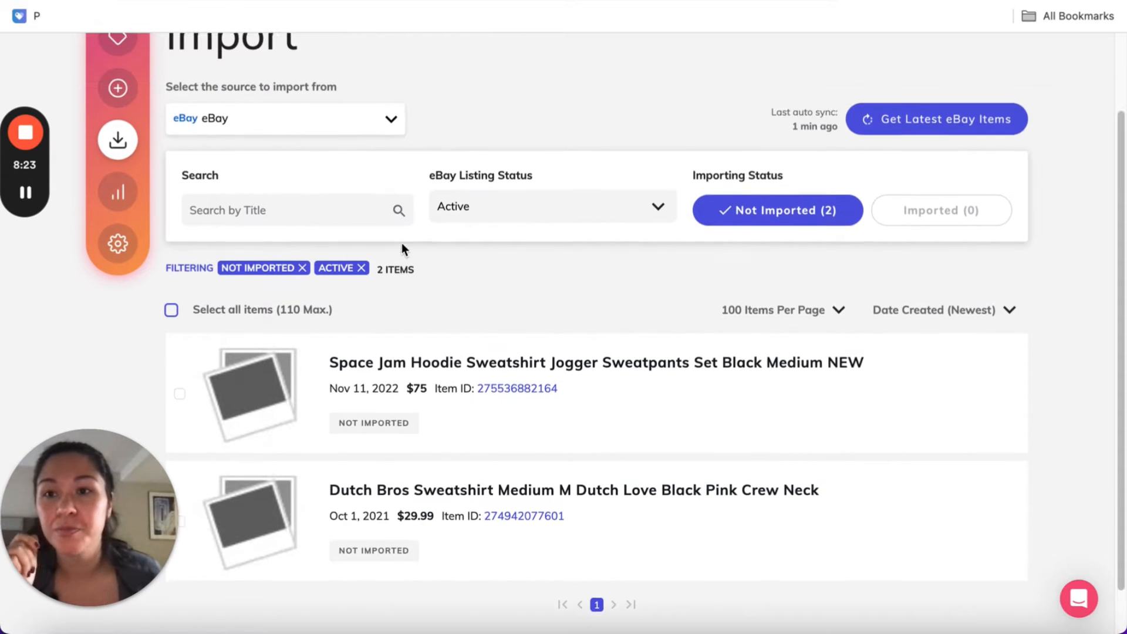
# Reopen the Athleta Salutation Stash Pocket II tights from the active inventory and open their Mercari form
pyautogui.click(117, 127)
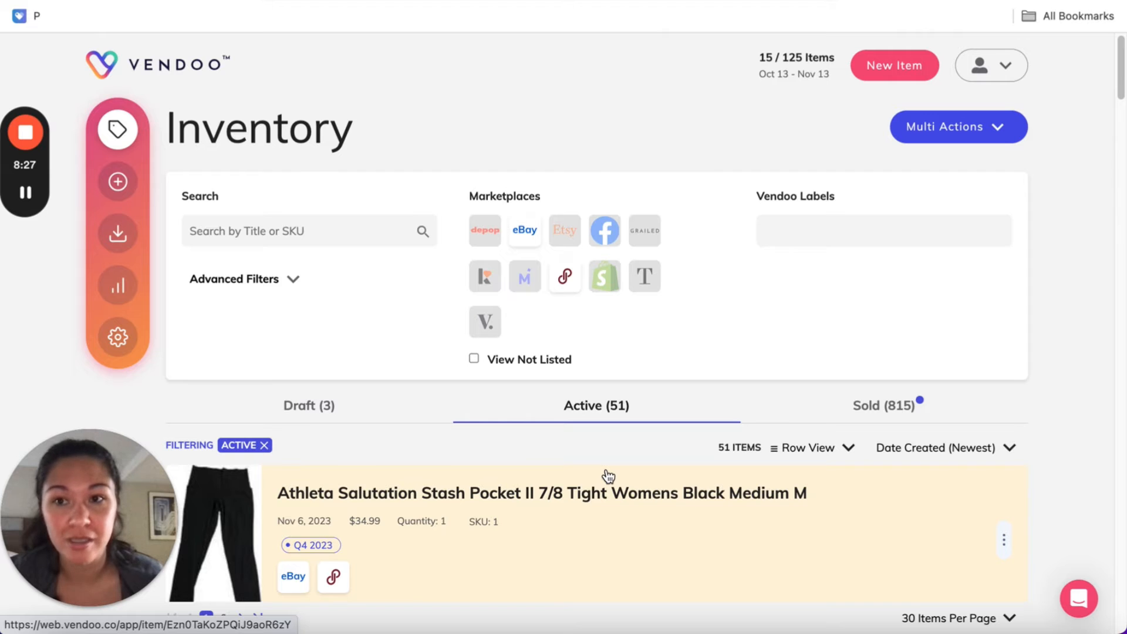
pyautogui.scroll(-2, 608, 476)
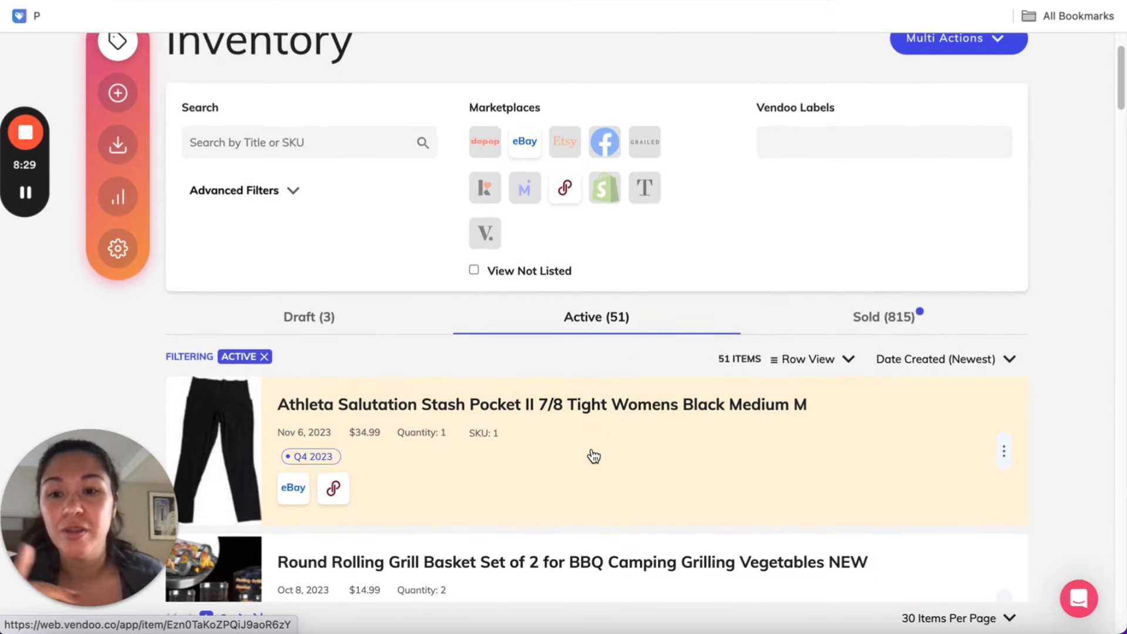
pyautogui.click(591, 454)
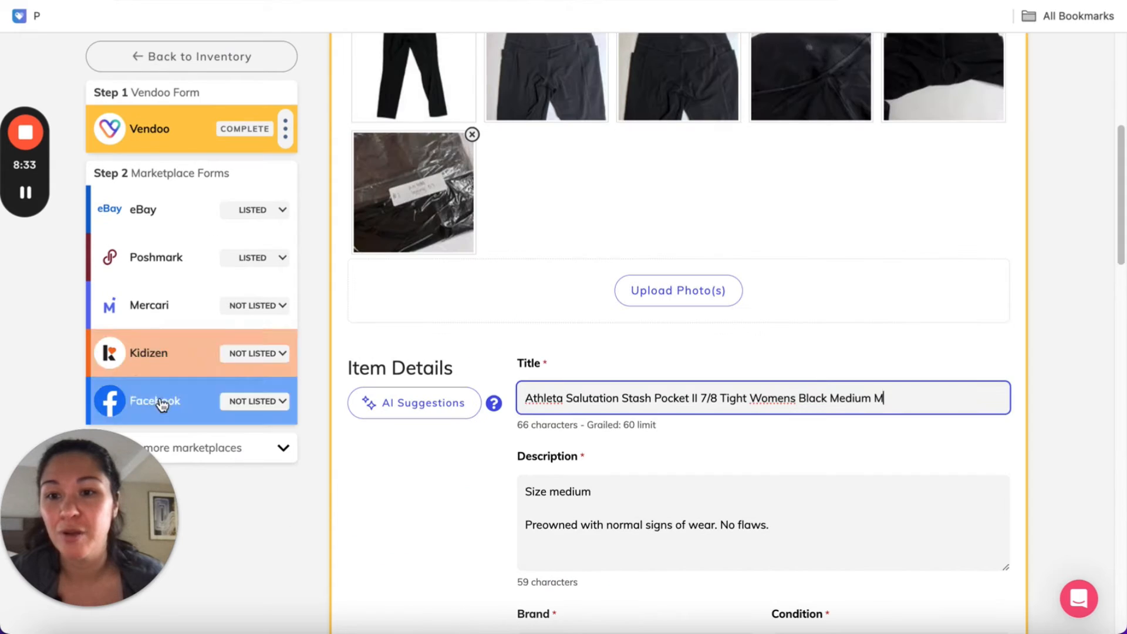
pyautogui.click(186, 305)
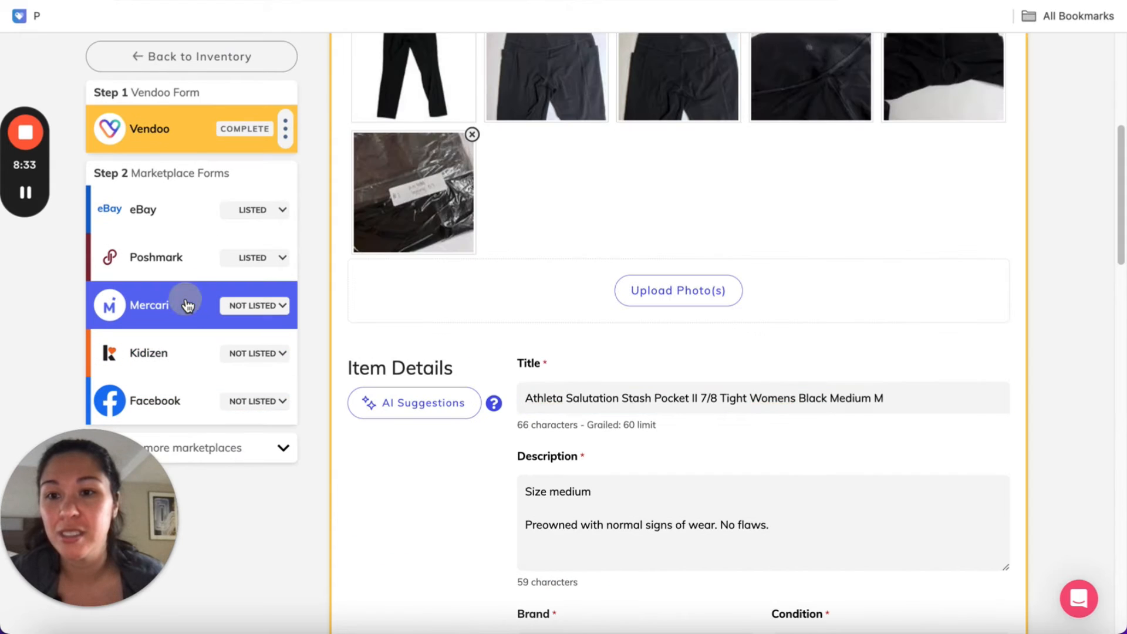
# Leave the Athleta tights' Mercari form and return to the active inventory list
pyautogui.scroll(-1, 105, 108)
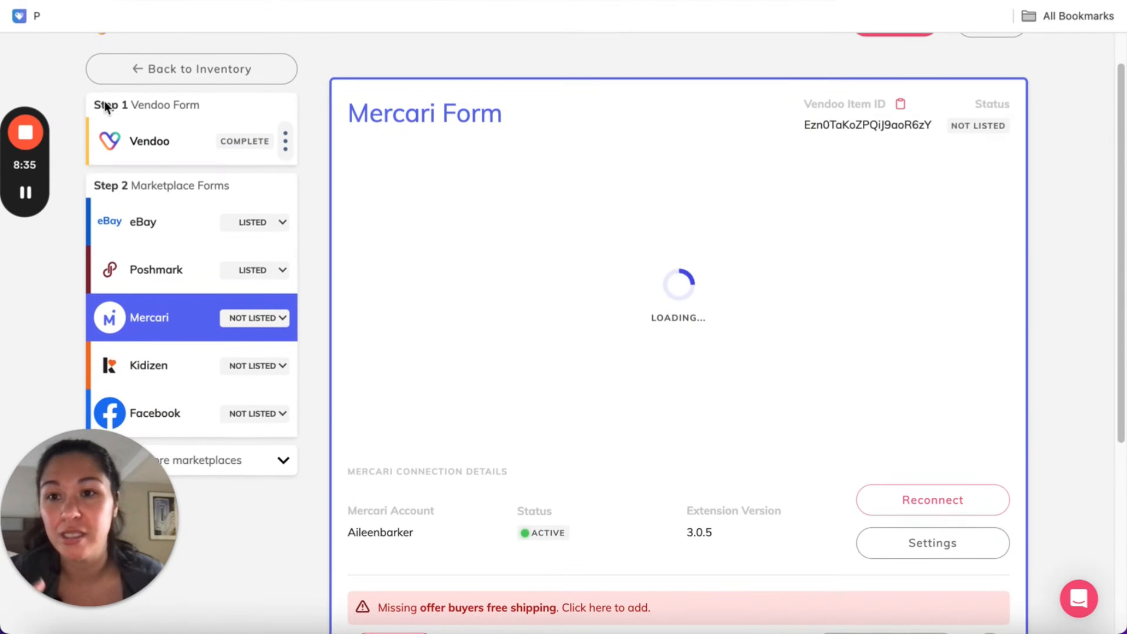
pyautogui.click(116, 71)
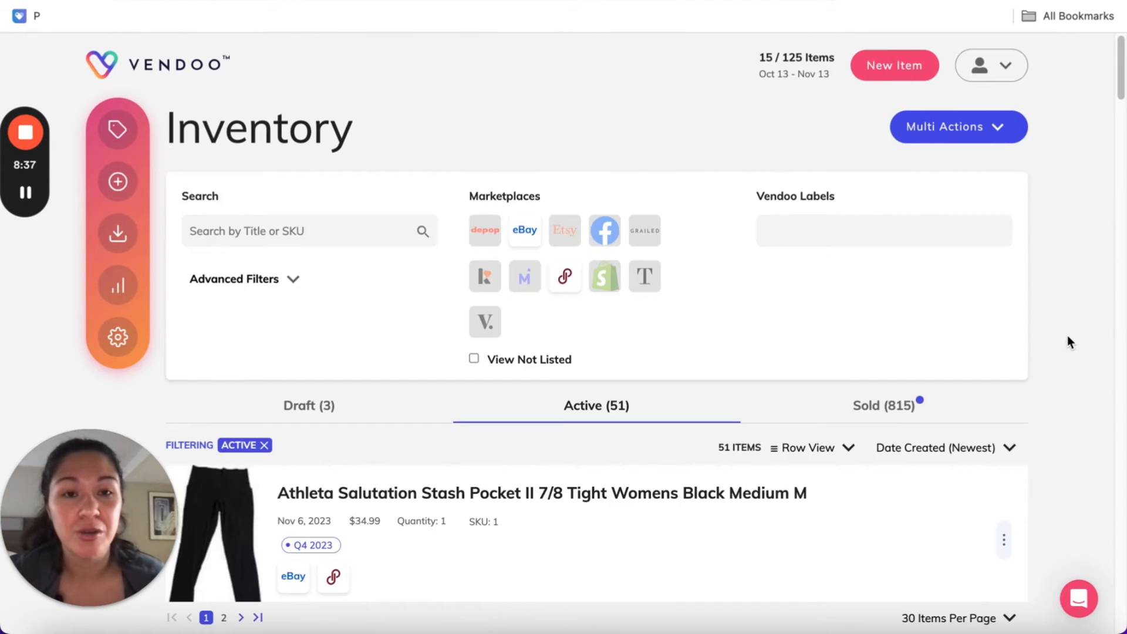
pyautogui.scroll(-7, 1067, 336)
pyautogui.scroll(6, 1067, 337)
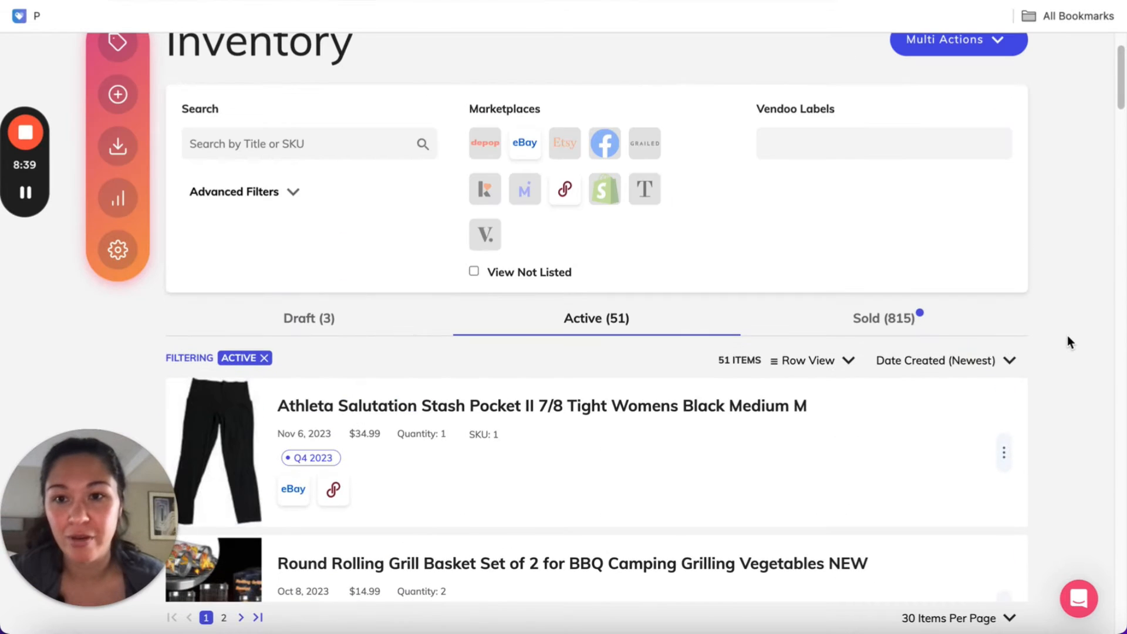
pyautogui.scroll(2, 1067, 342)
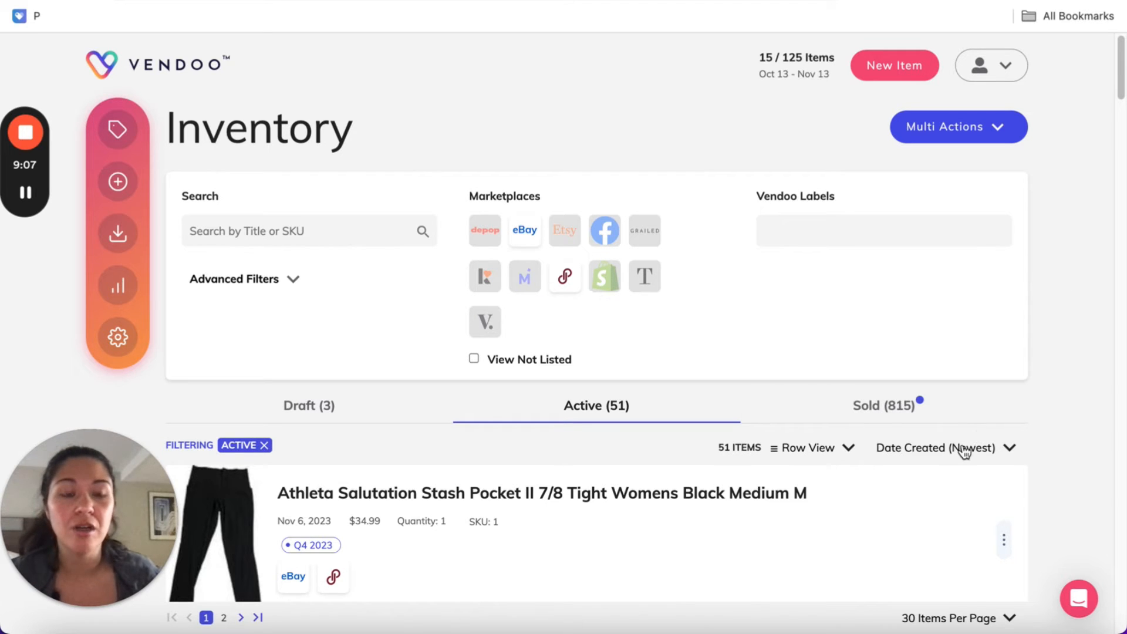
# Sort the active inventory by Stalest and look through the oldest listings
pyautogui.scroll(-1, 1051, 346)
pyautogui.scroll(-2, 1051, 348)
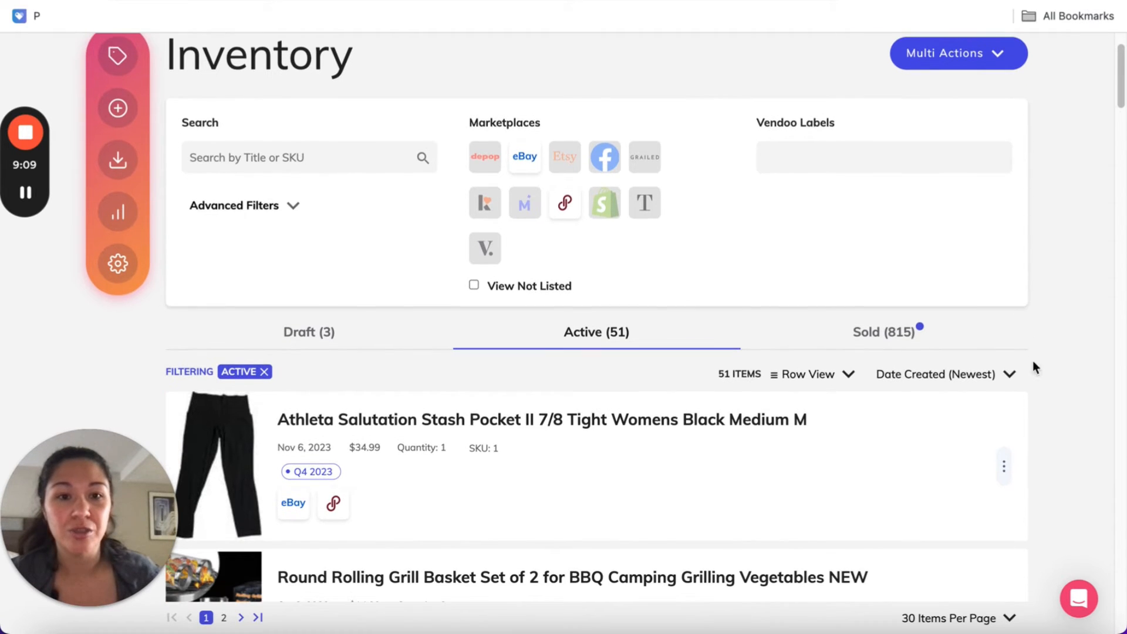
pyautogui.click(976, 382)
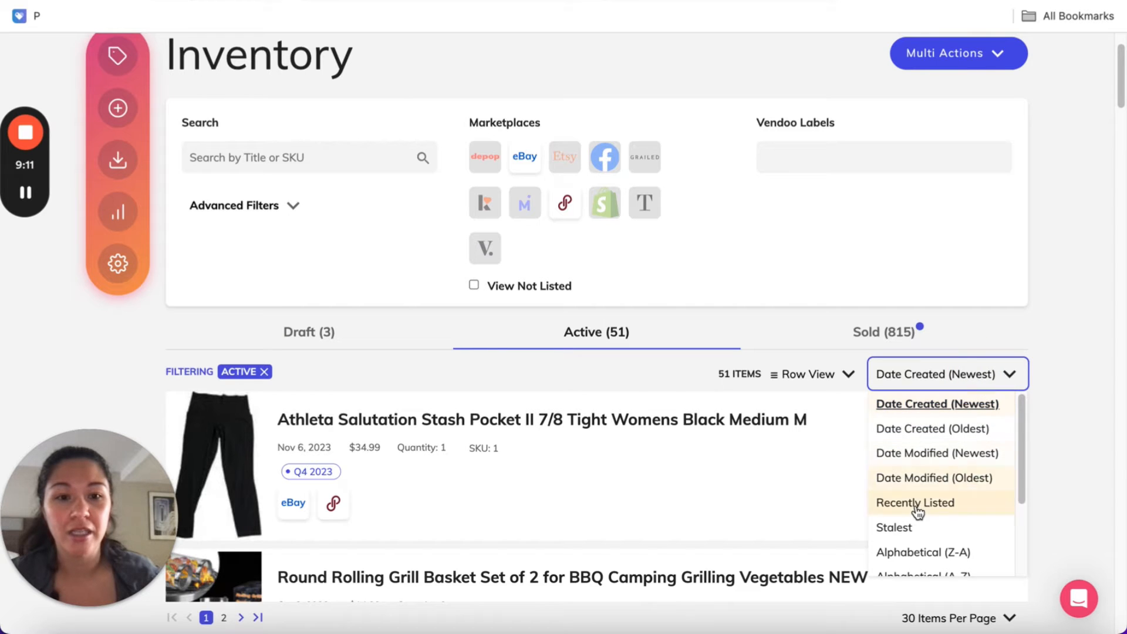
pyautogui.click(907, 528)
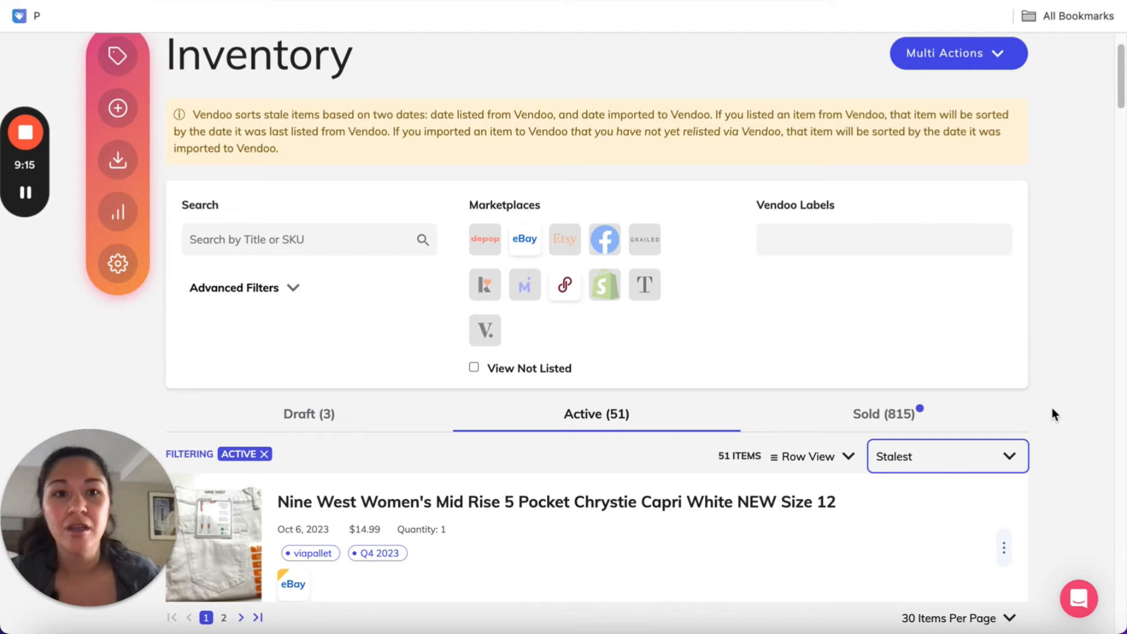
pyautogui.scroll(-5, 1062, 403)
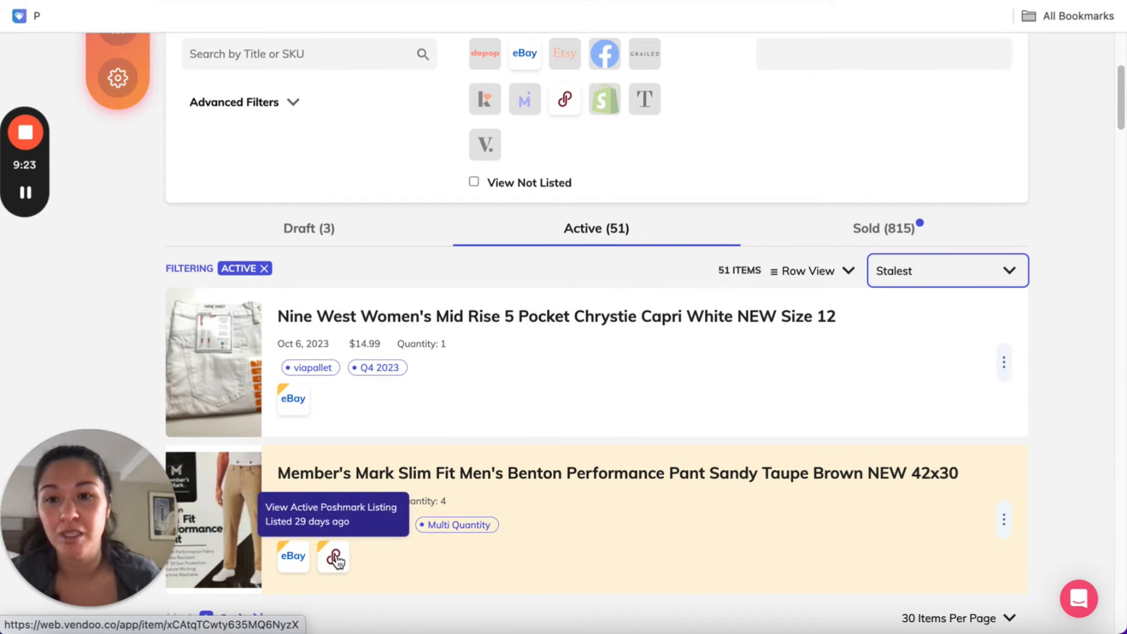
pyautogui.scroll(-4, 761, 463)
pyautogui.scroll(-8, 738, 456)
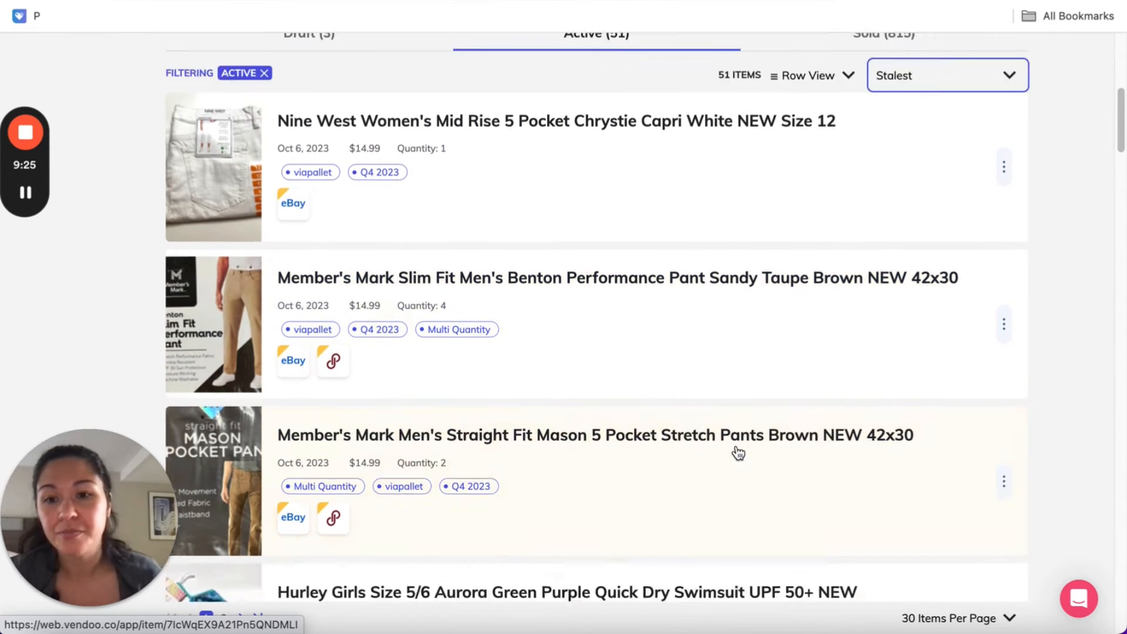
pyautogui.scroll(15, 735, 448)
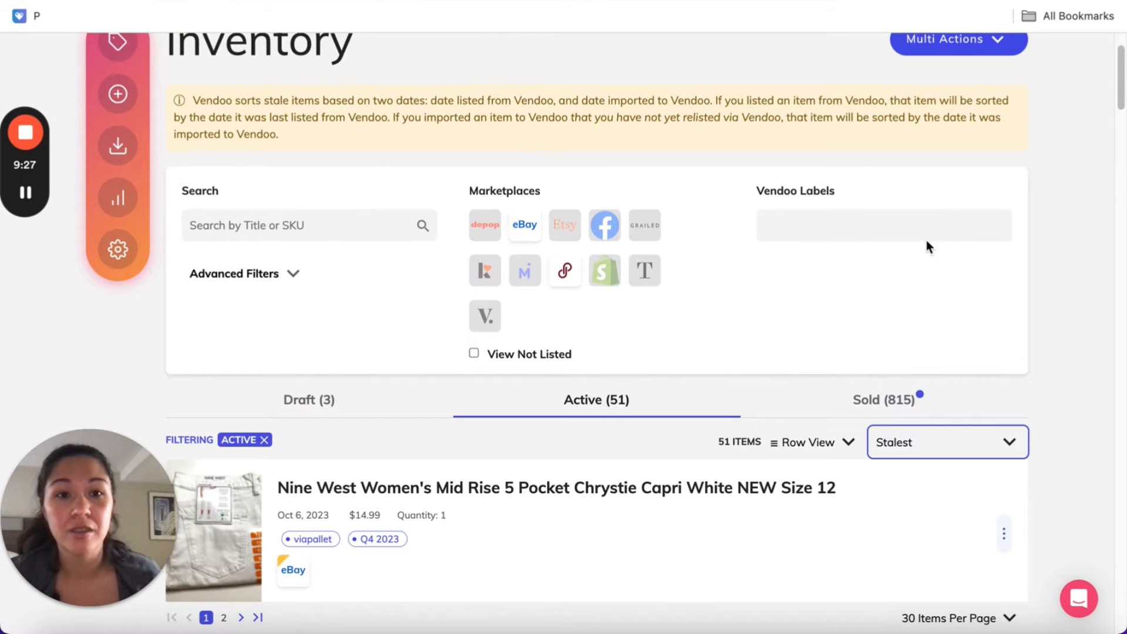
# Start Multi Delist & Relist and select the Member's Mark Benton Performance and Mason 5 Pocket Stretch pants
pyautogui.rightClick(948, 129)
pyautogui.click(963, 65)
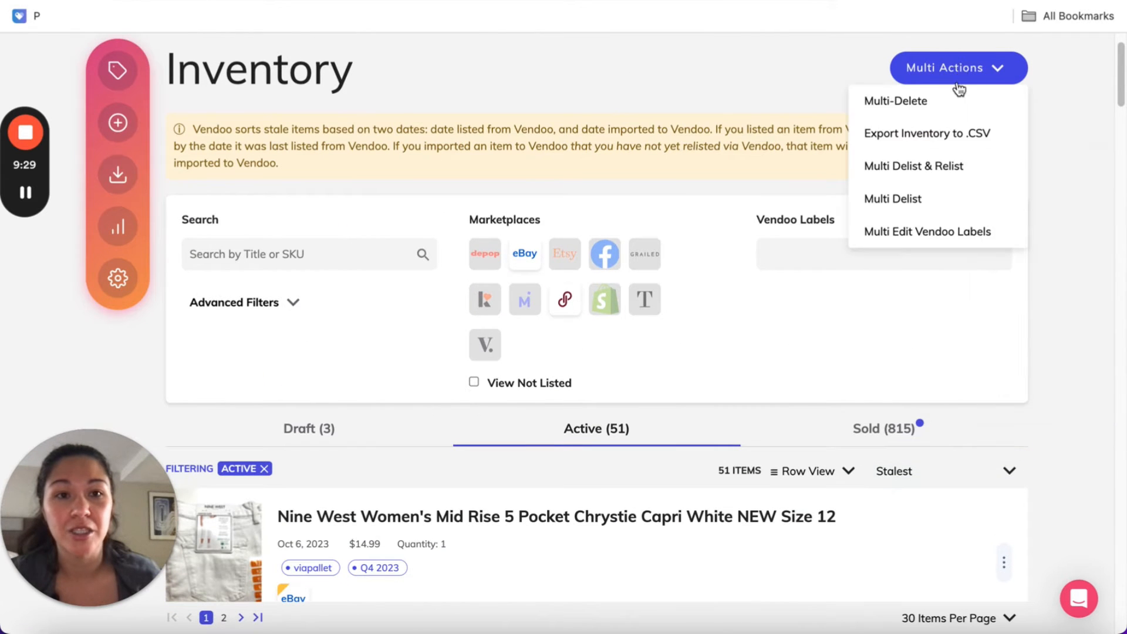
pyautogui.click(953, 168)
pyautogui.scroll(-6, 634, 460)
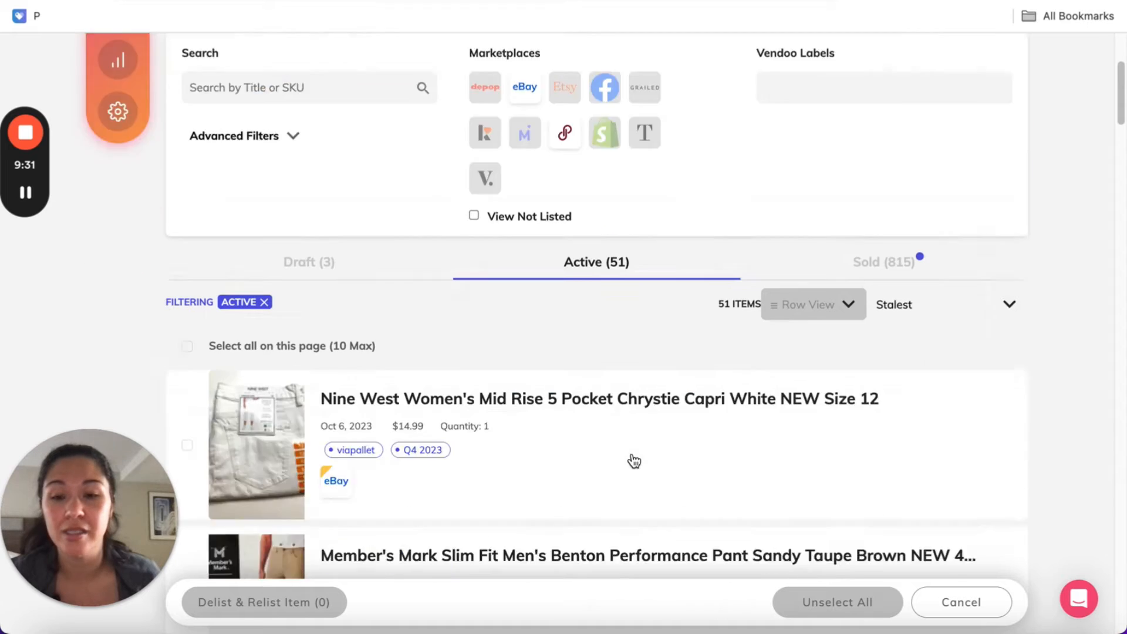
pyautogui.scroll(-1, 452, 440)
pyautogui.click(183, 345)
pyautogui.scroll(-2, 256, 385)
pyautogui.click(185, 366)
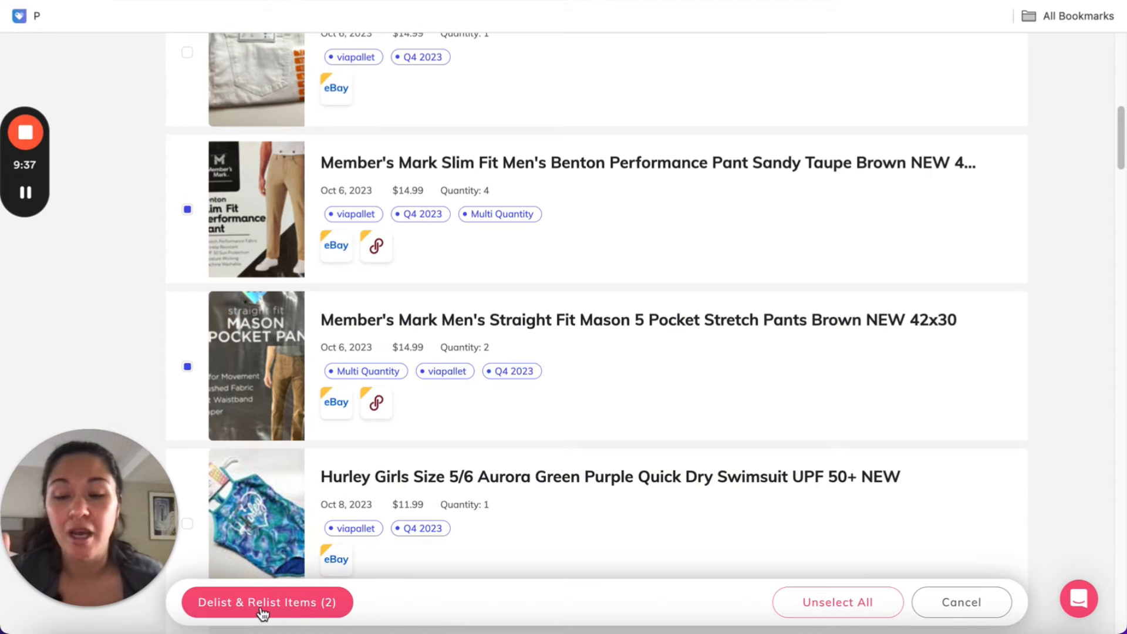
# Delist and relist the two selected pants on both eBay and Poshmark
pyautogui.click(262, 603)
pyautogui.click(435, 314)
pyautogui.click(556, 314)
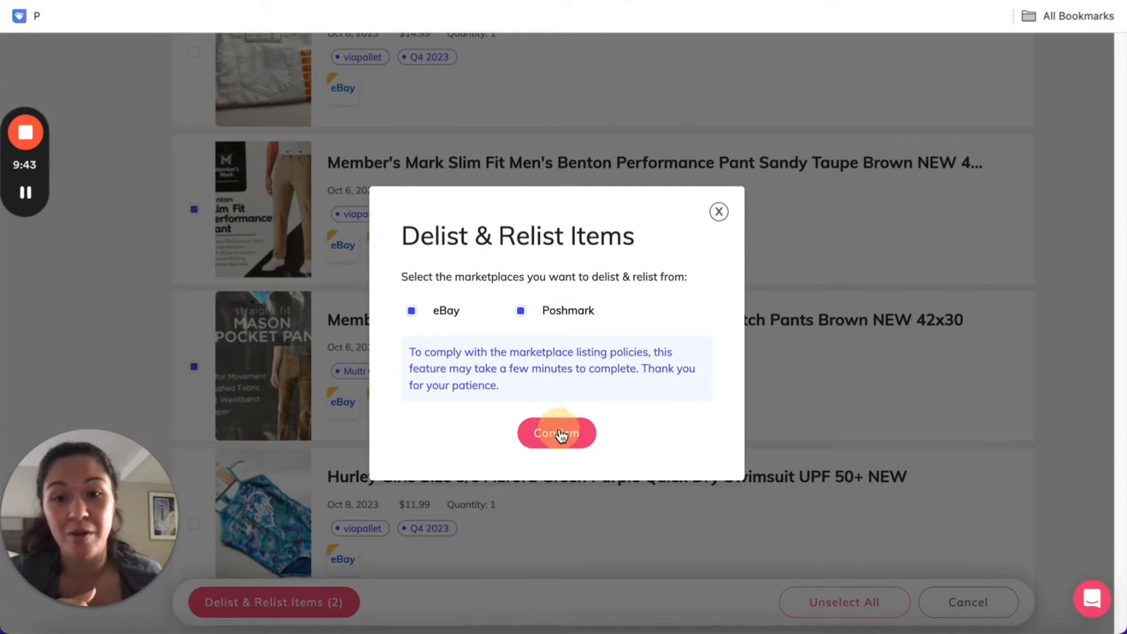
pyautogui.click(557, 434)
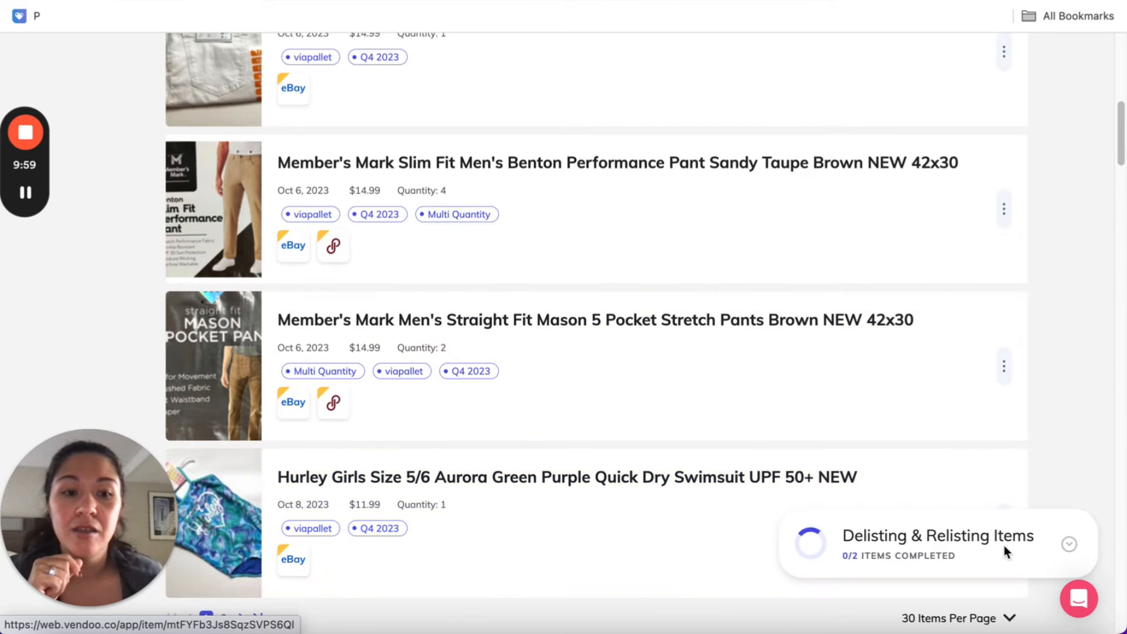
# Expand the delist and relist progress details, check each item's status, and dismiss the summary
pyautogui.click(1069, 545)
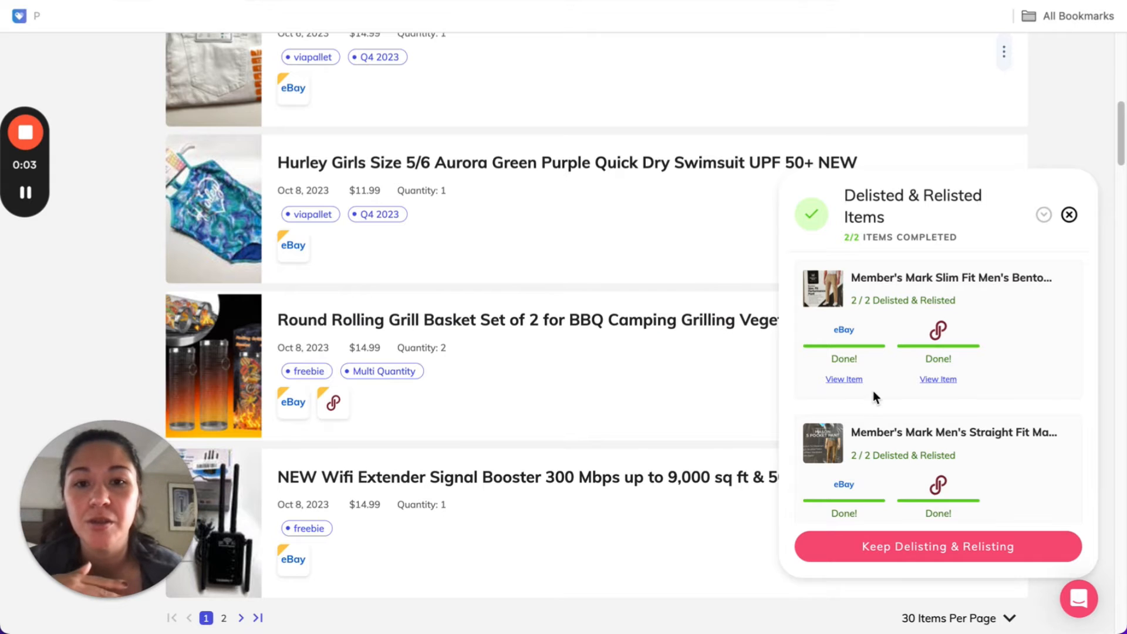
pyautogui.scroll(8, 432, 395)
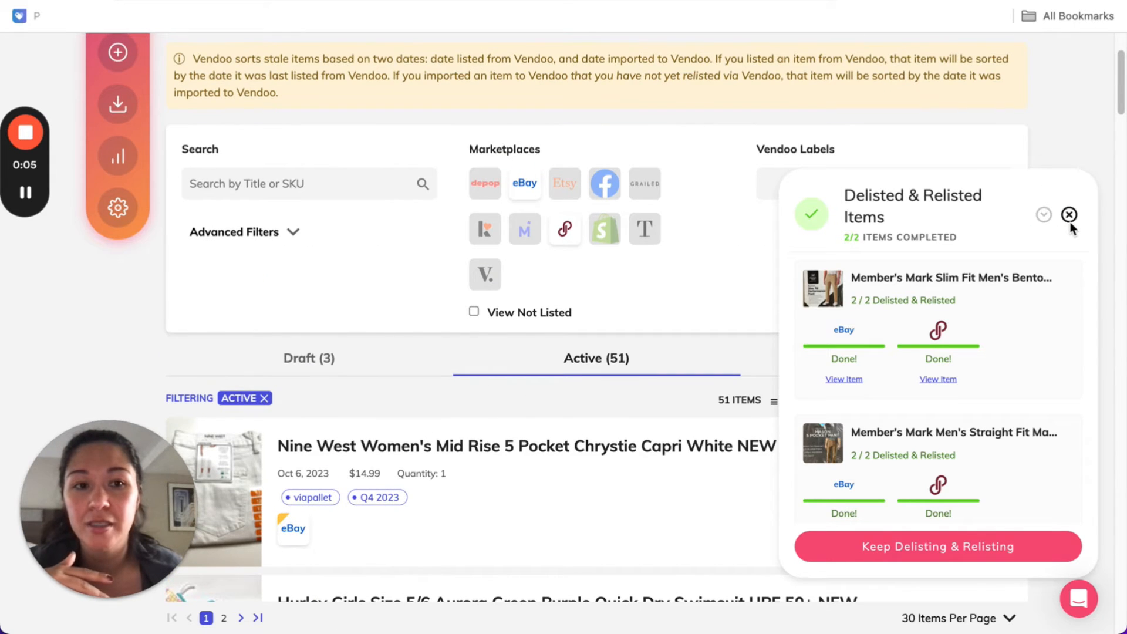
pyautogui.click(1069, 216)
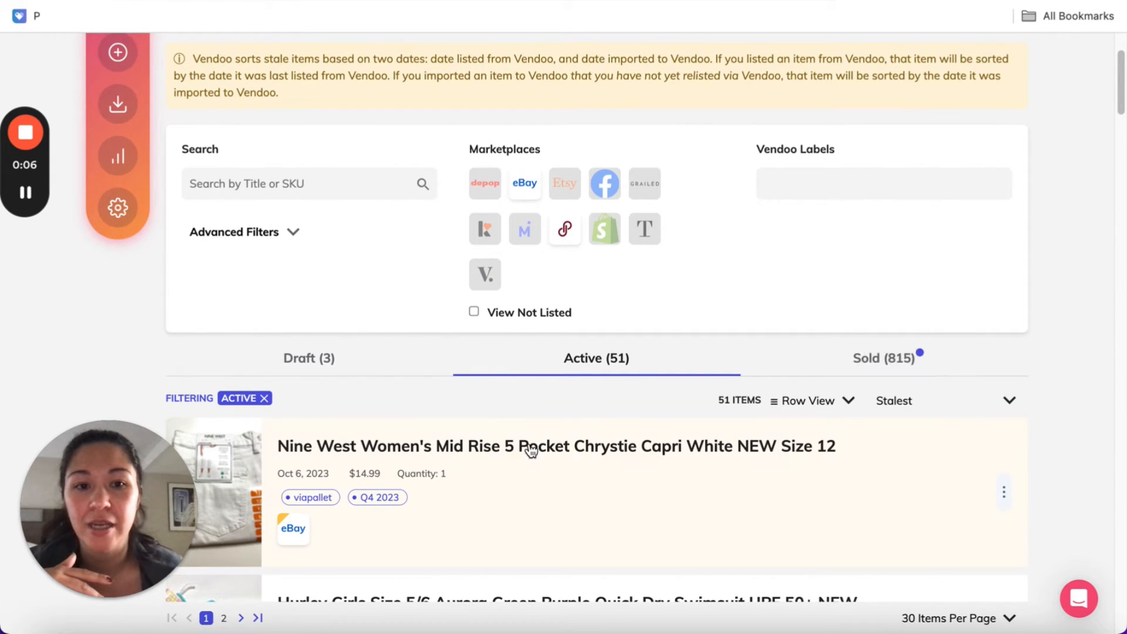
# Sort the active inventory by Date Modified (Newest)
pyautogui.click(917, 407)
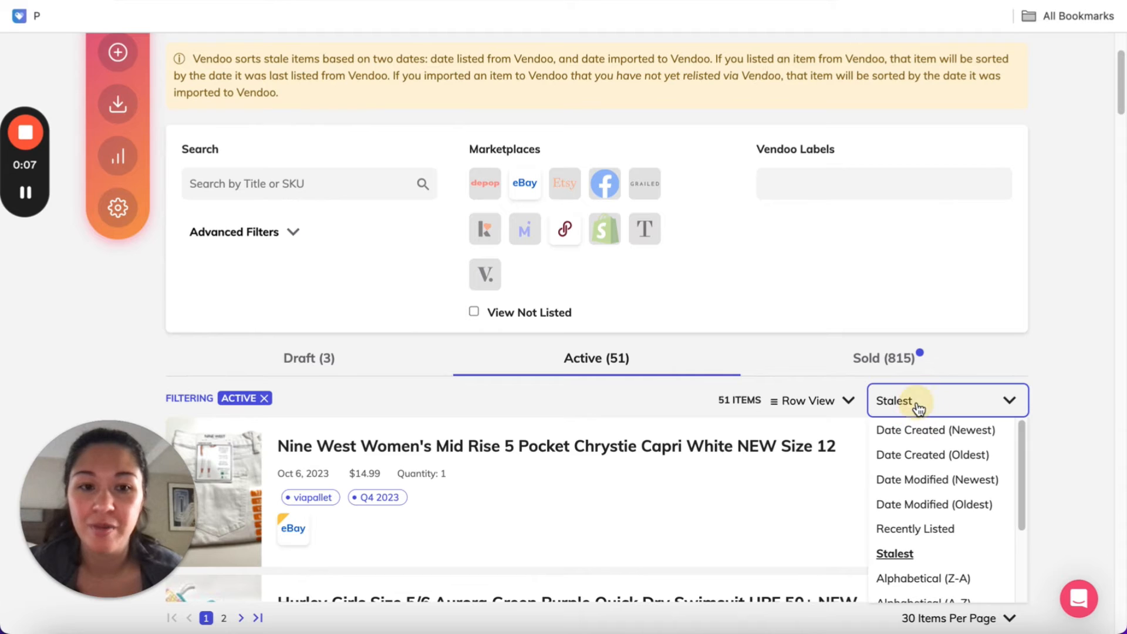
pyautogui.click(913, 480)
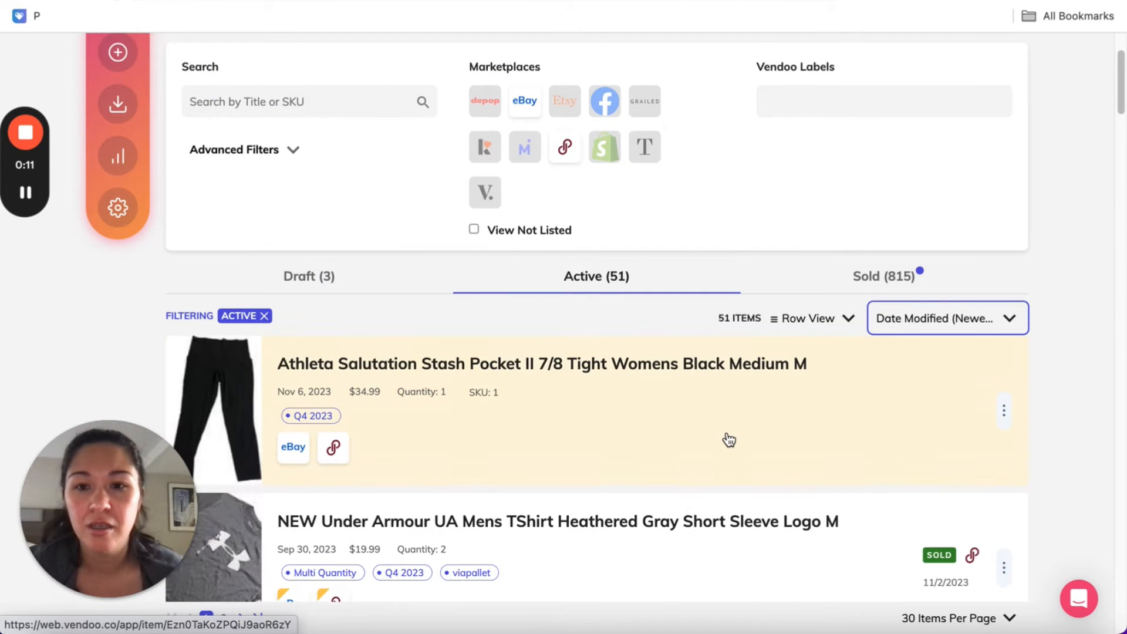
pyautogui.scroll(-2, 968, 276)
# Sort the active inventory by Recently Listed and check the relisted Member's Mark pants
pyautogui.click(986, 243)
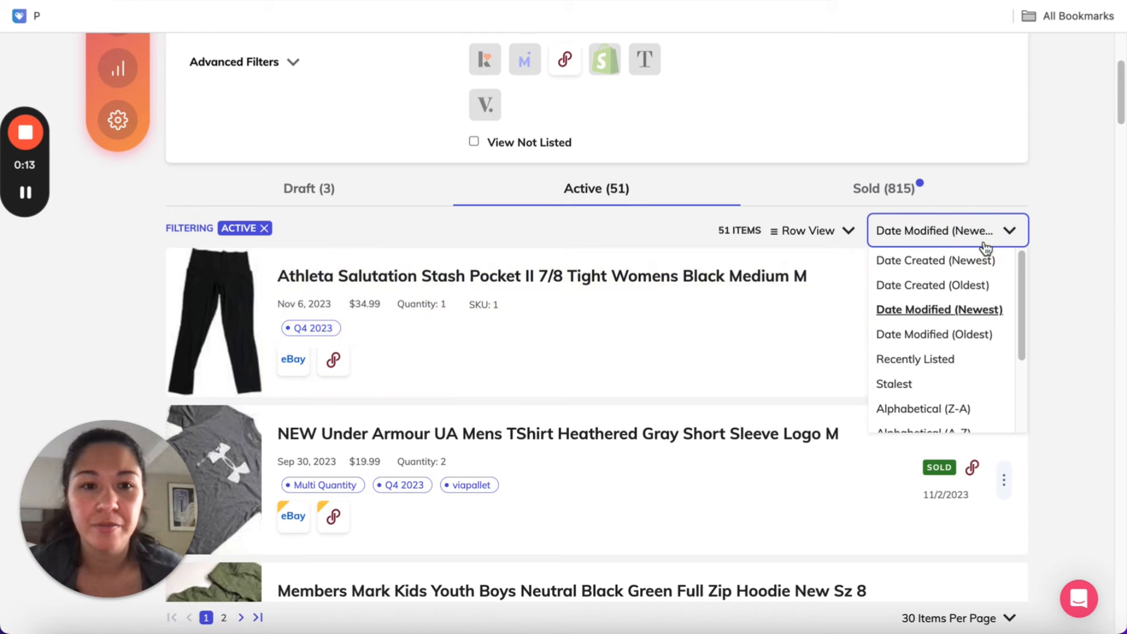
pyautogui.click(945, 360)
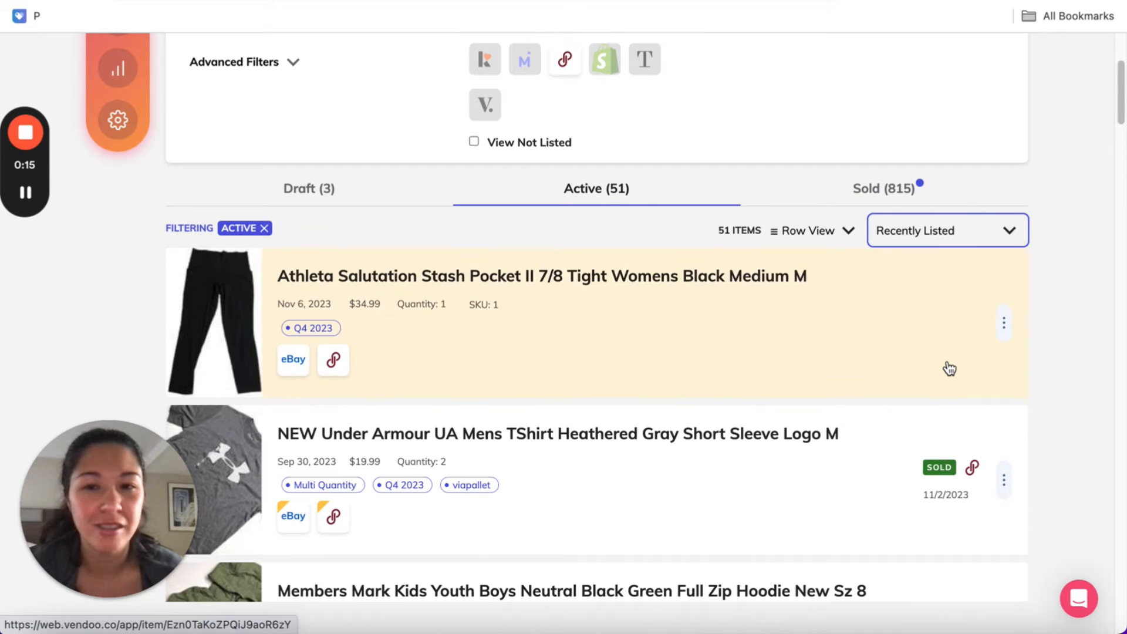
pyautogui.scroll(-1, 536, 327)
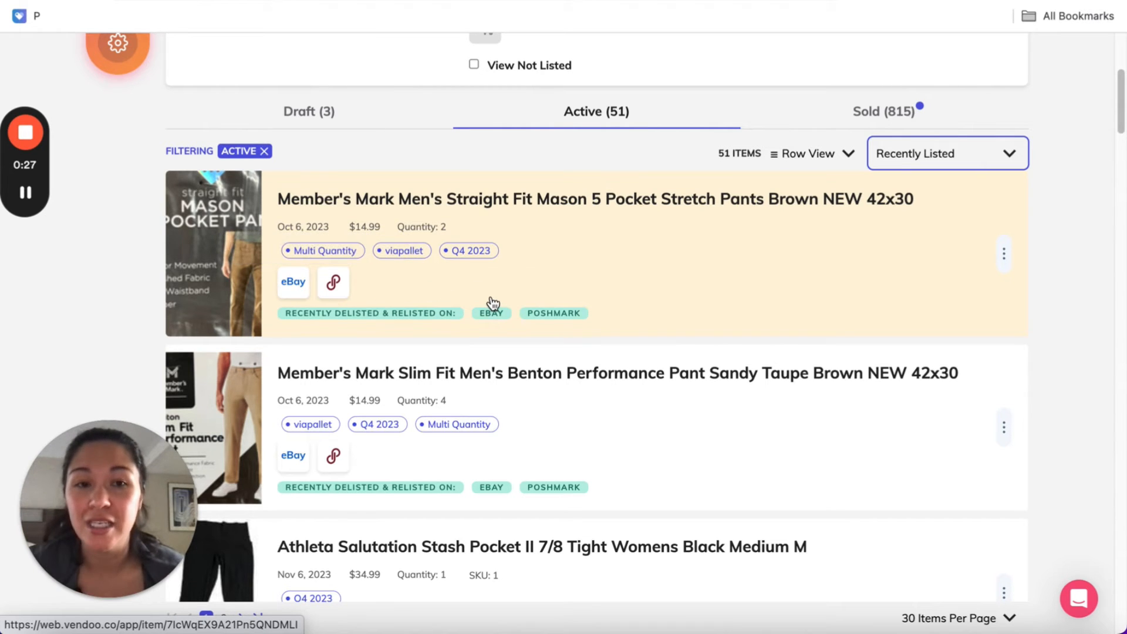
pyautogui.scroll(4, 492, 302)
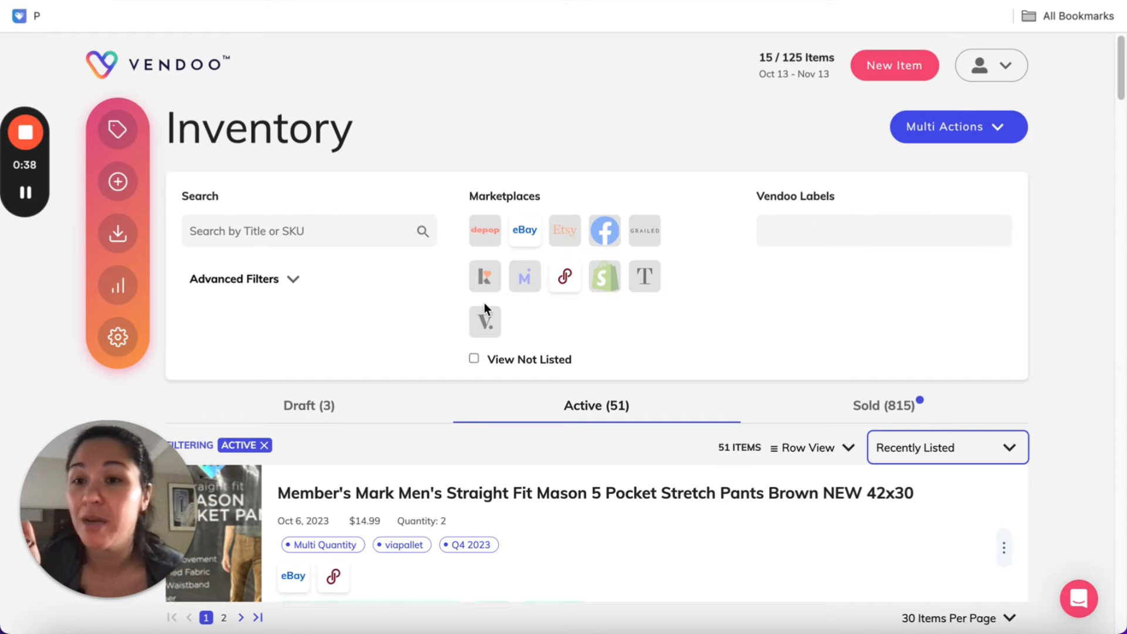
# Open Vendoo's analytics and examine the year-to-date revenue and profit chart, sold and listed item numbers, and average sale price
pyautogui.click(126, 293)
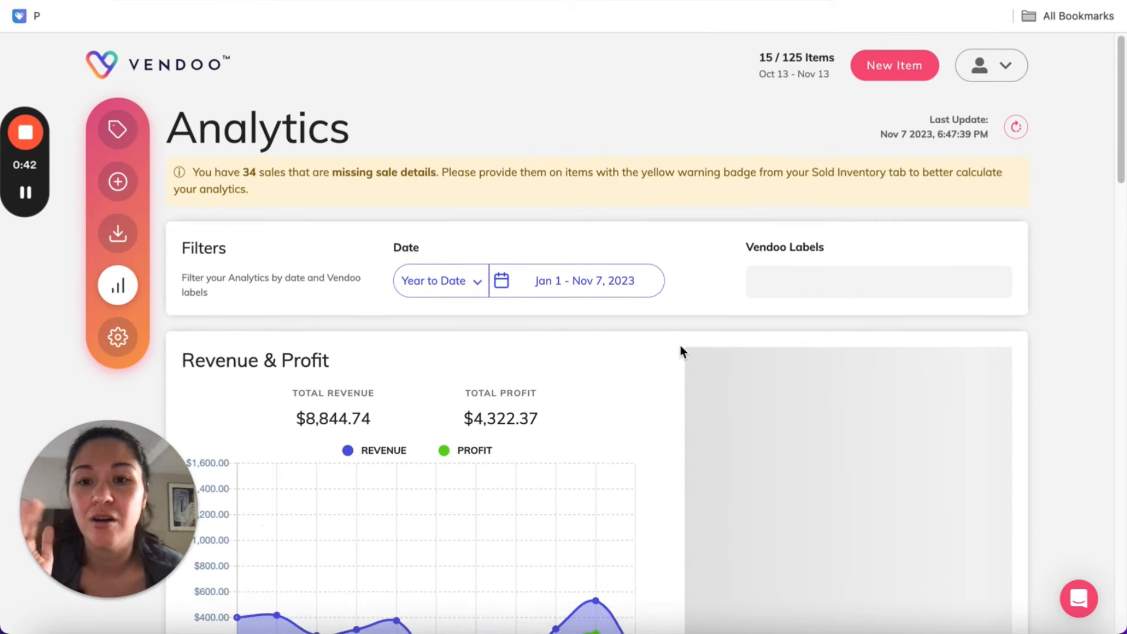
pyautogui.scroll(-1, 680, 344)
pyautogui.scroll(-2, 680, 352)
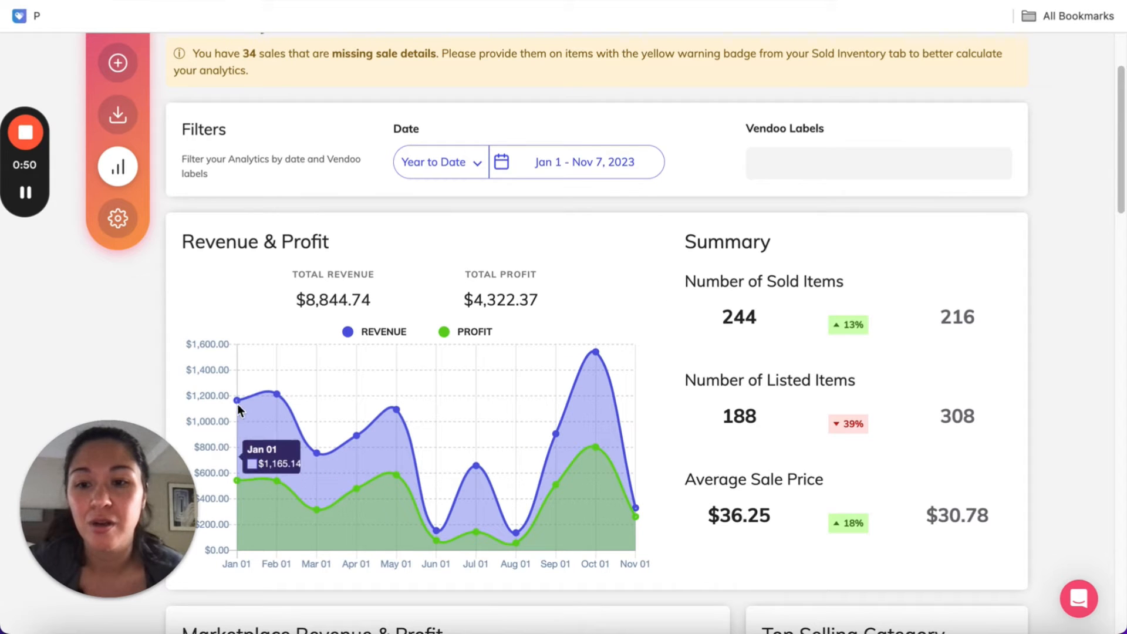
pyautogui.moveTo(238, 485)
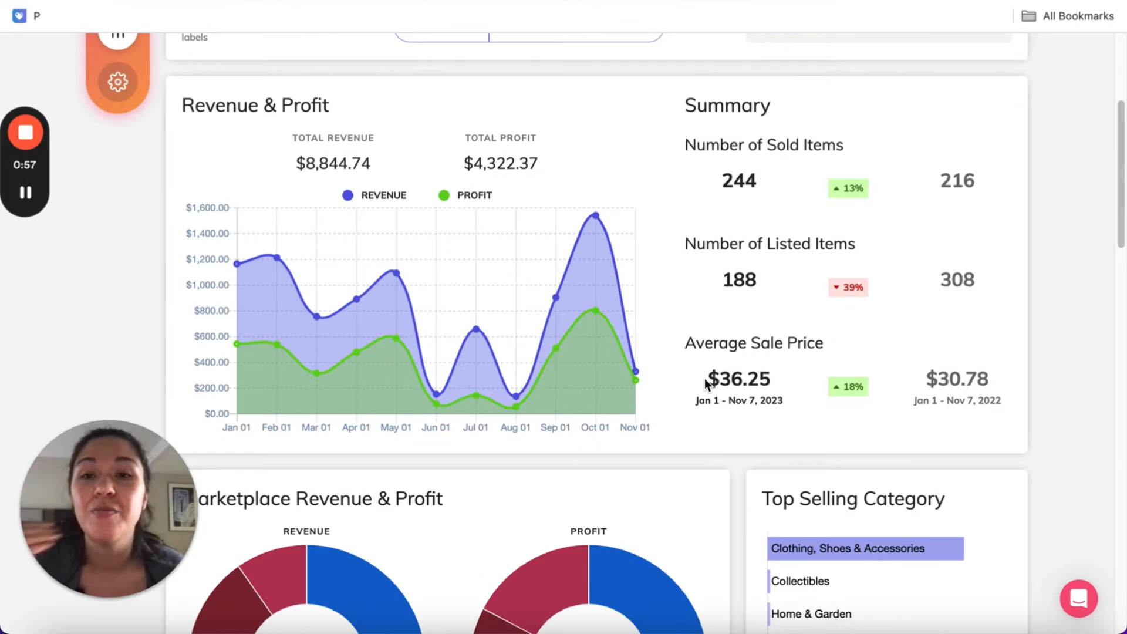
pyautogui.scroll(-1, 705, 381)
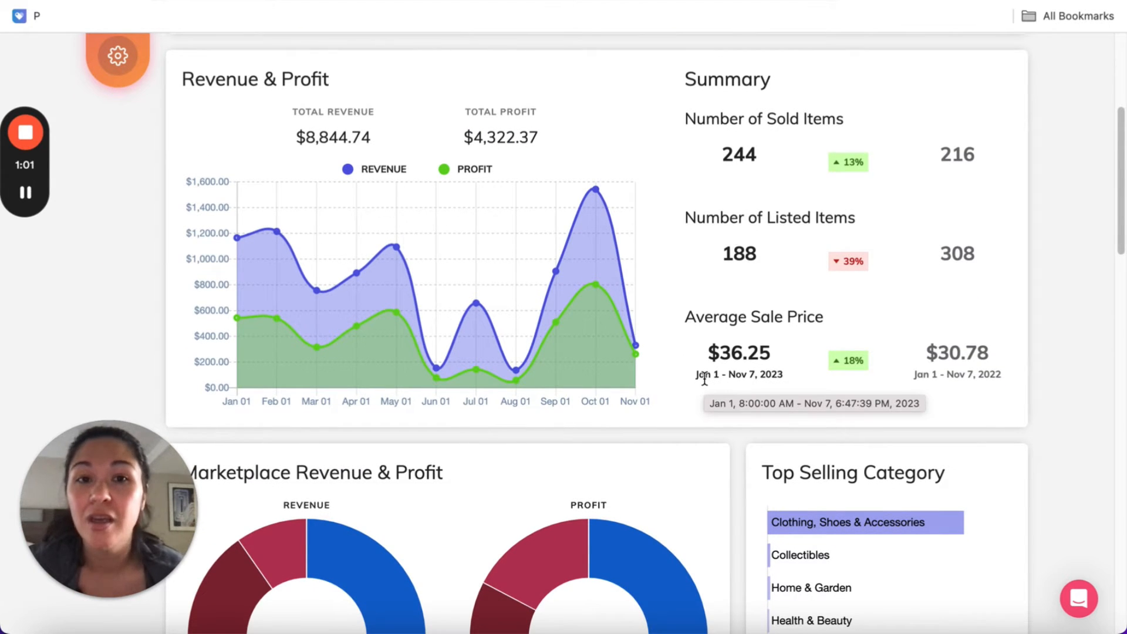
pyautogui.moveTo(771, 154)
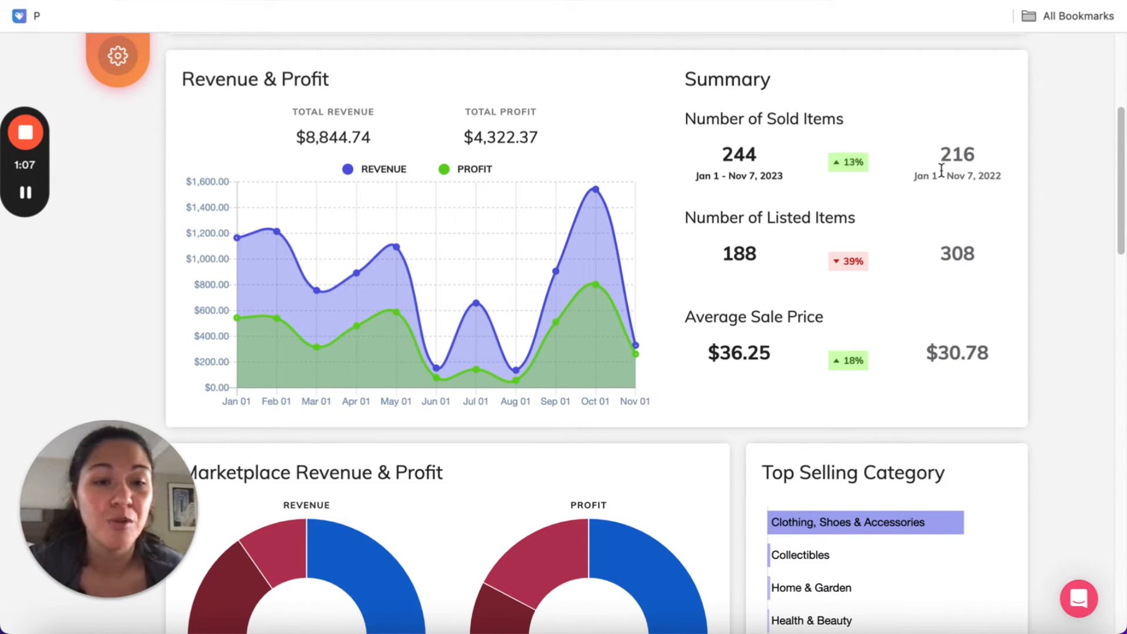
pyautogui.moveTo(733, 261)
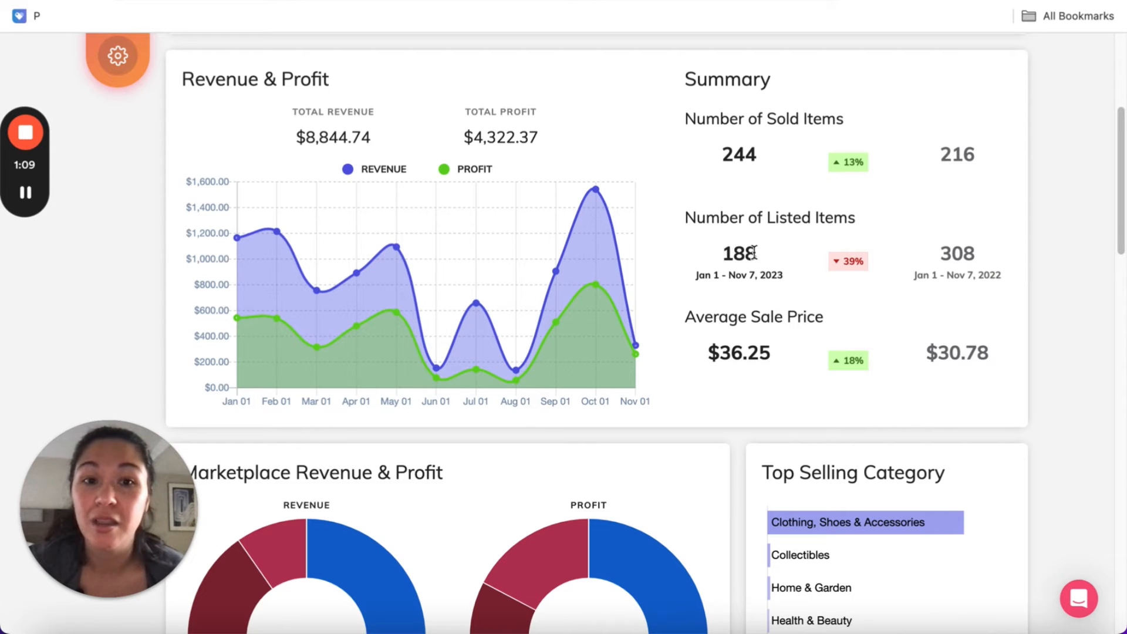
pyautogui.moveTo(776, 357)
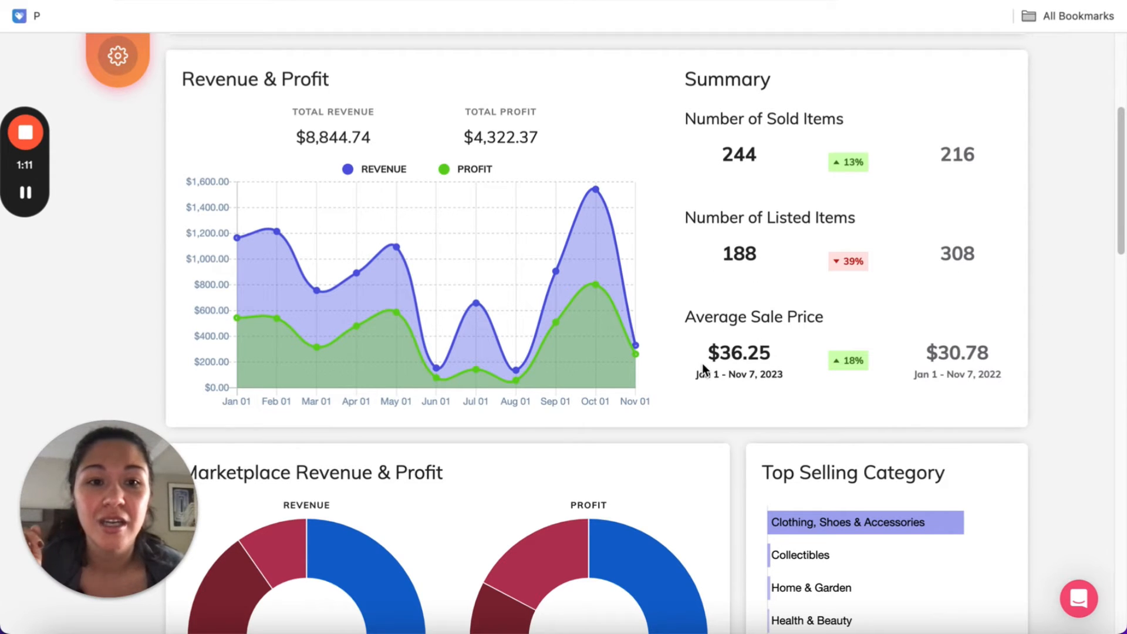
pyautogui.moveTo(246, 240)
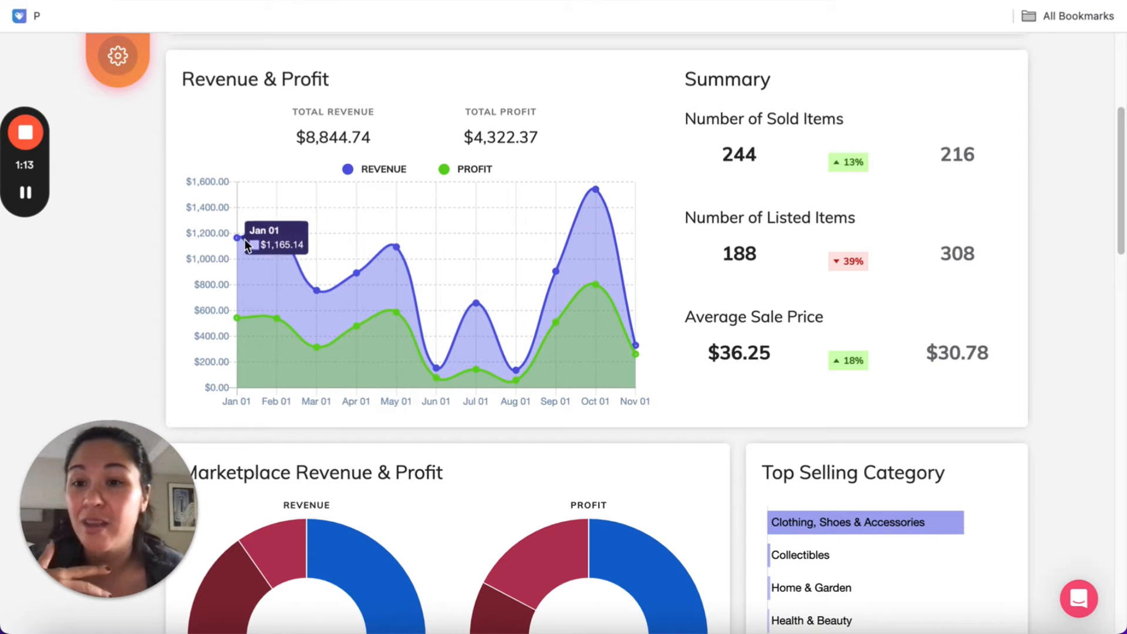
# Set the analytics date filter to Month to Date and look over the revenue and profit chart
pyautogui.scroll(2, 552, 360)
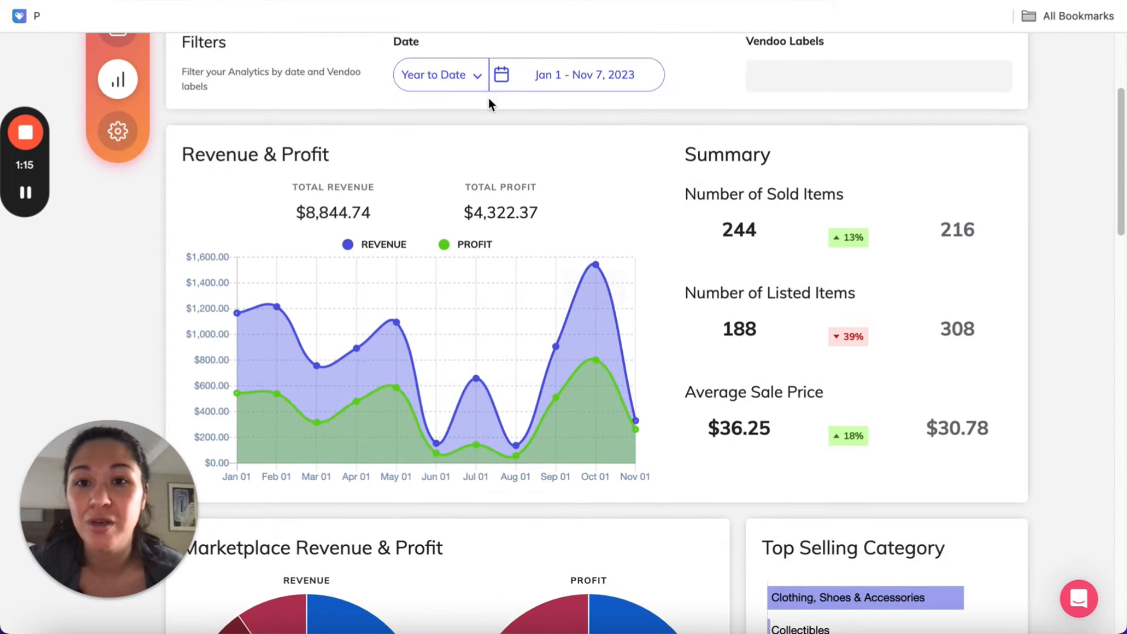
pyautogui.click(450, 92)
pyautogui.click(438, 184)
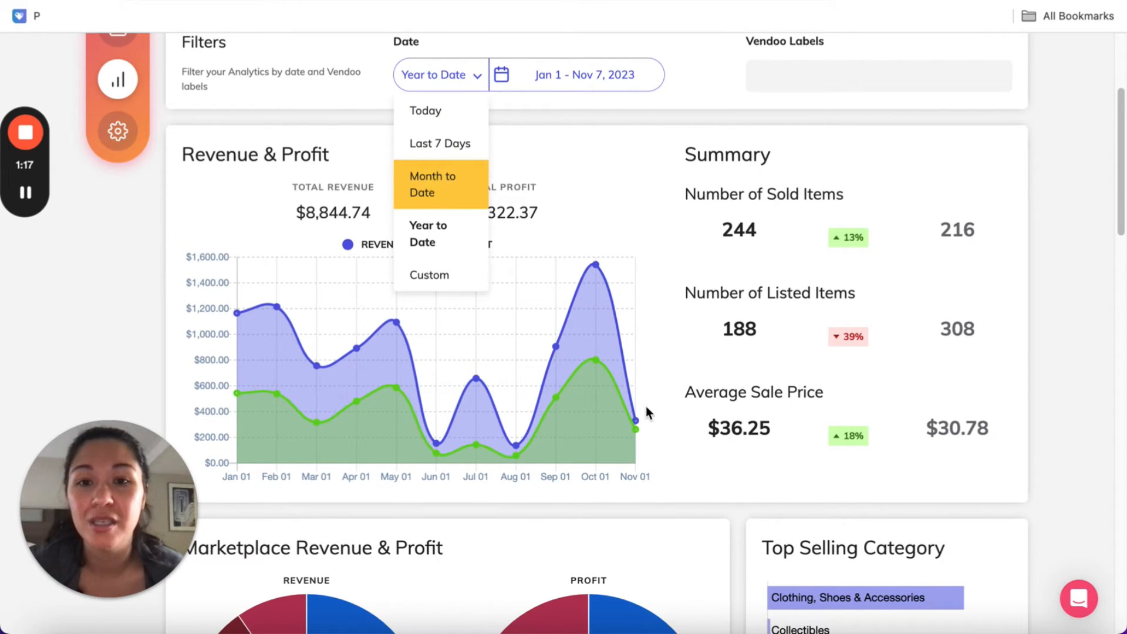
pyautogui.scroll(-1, 644, 403)
pyautogui.scroll(1, 685, 300)
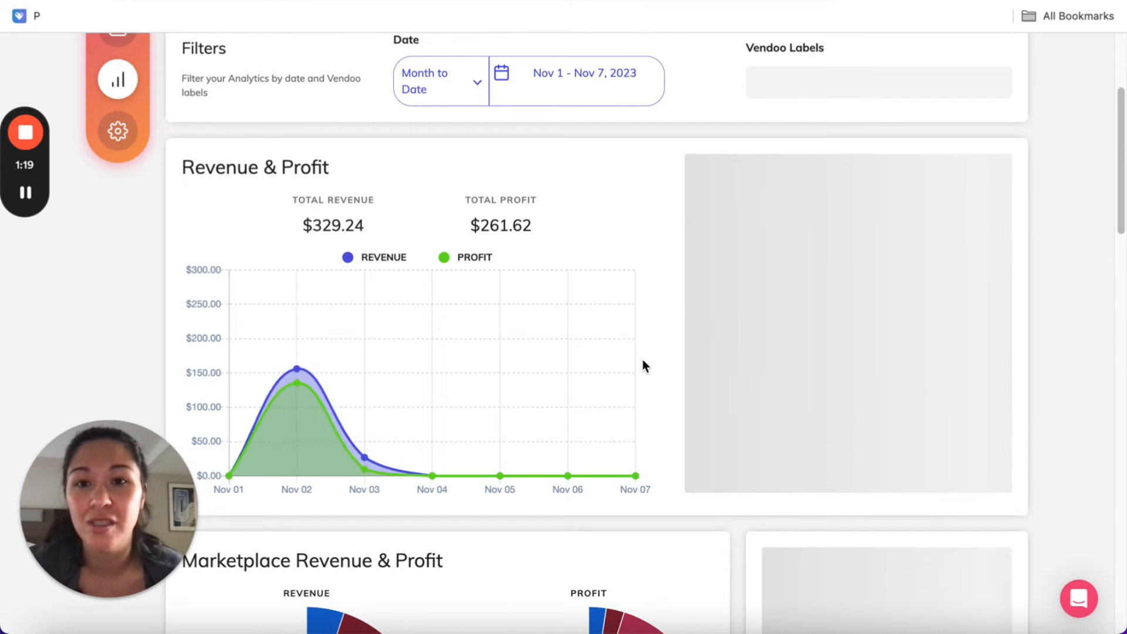
# Examine the month-to-date revenue, profit and sales summary, plus the revenue and profit split by marketplace
pyautogui.scroll(-1, 663, 375)
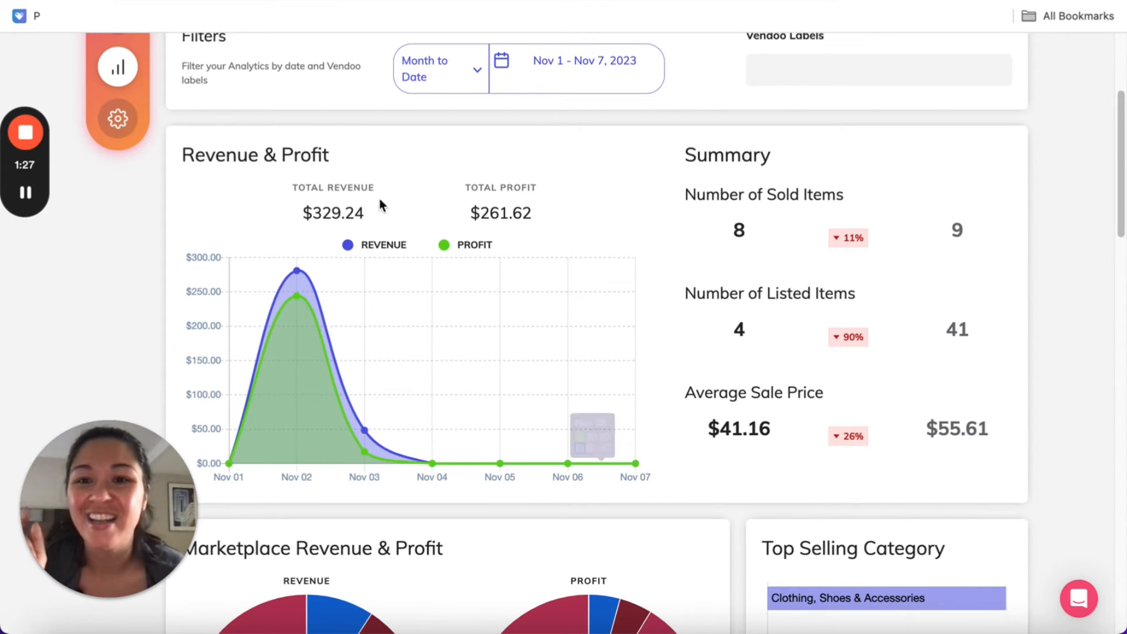
pyautogui.moveTo(282, 223); pyautogui.dragTo(417, 212)
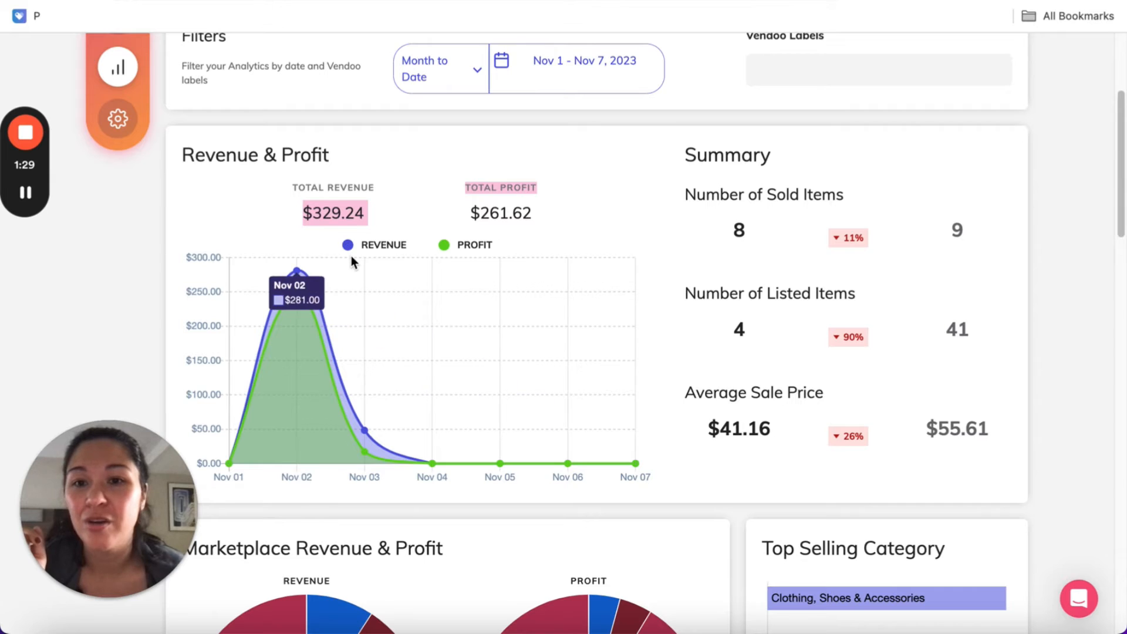
pyautogui.click(524, 211)
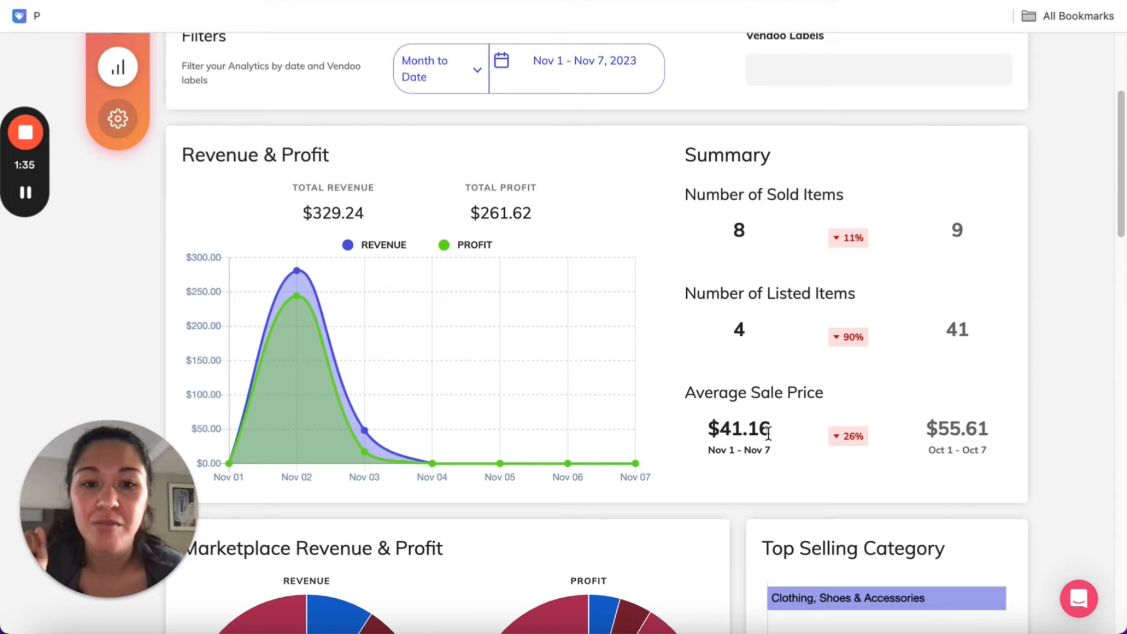
pyautogui.scroll(-3, 772, 429)
pyautogui.scroll(-5, 773, 424)
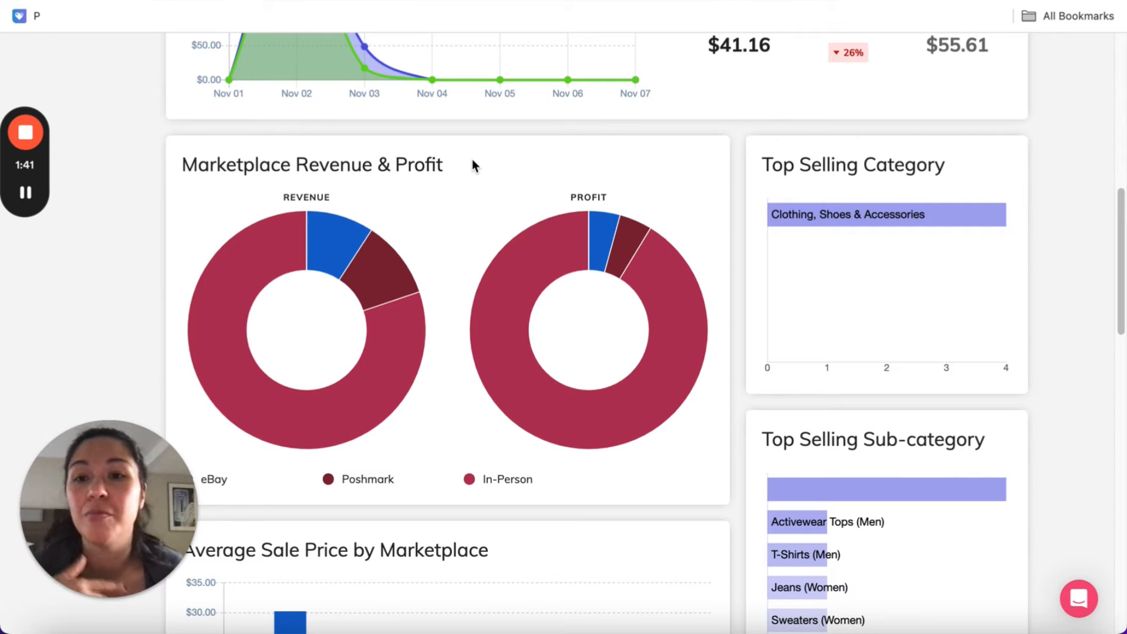
pyautogui.scroll(-1, 472, 160)
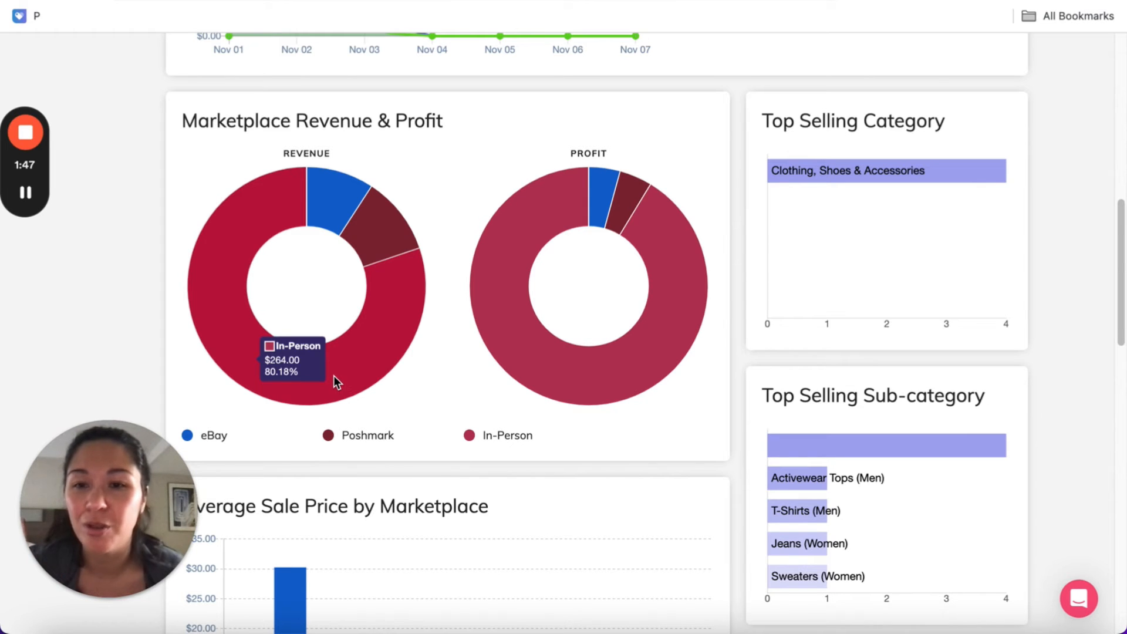
pyautogui.moveTo(383, 240)
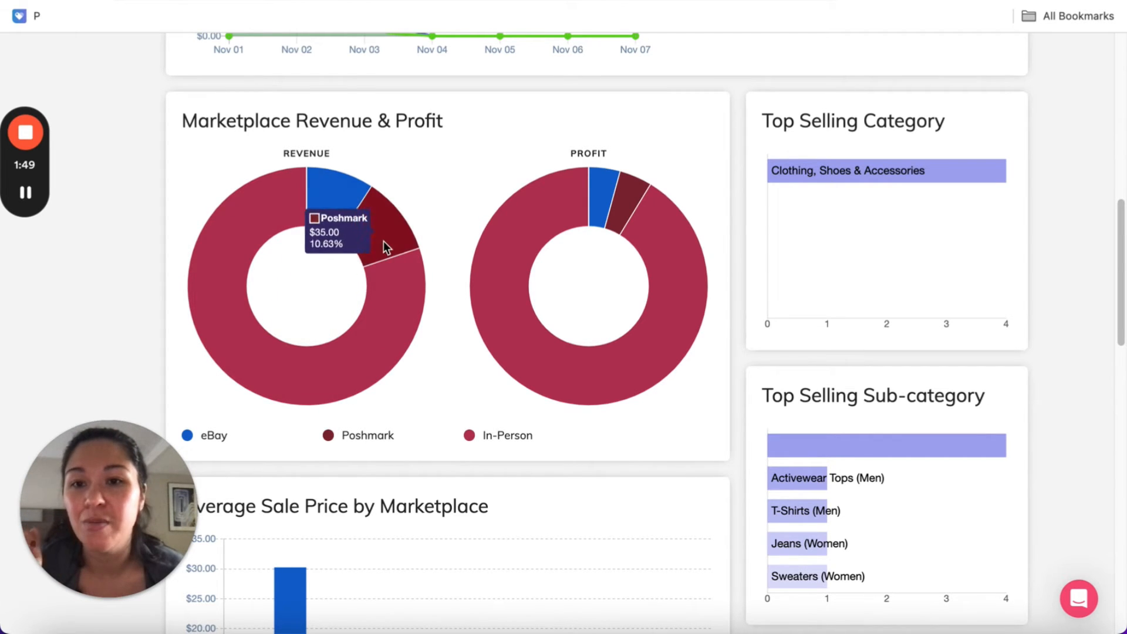
pyautogui.moveTo(253, 266)
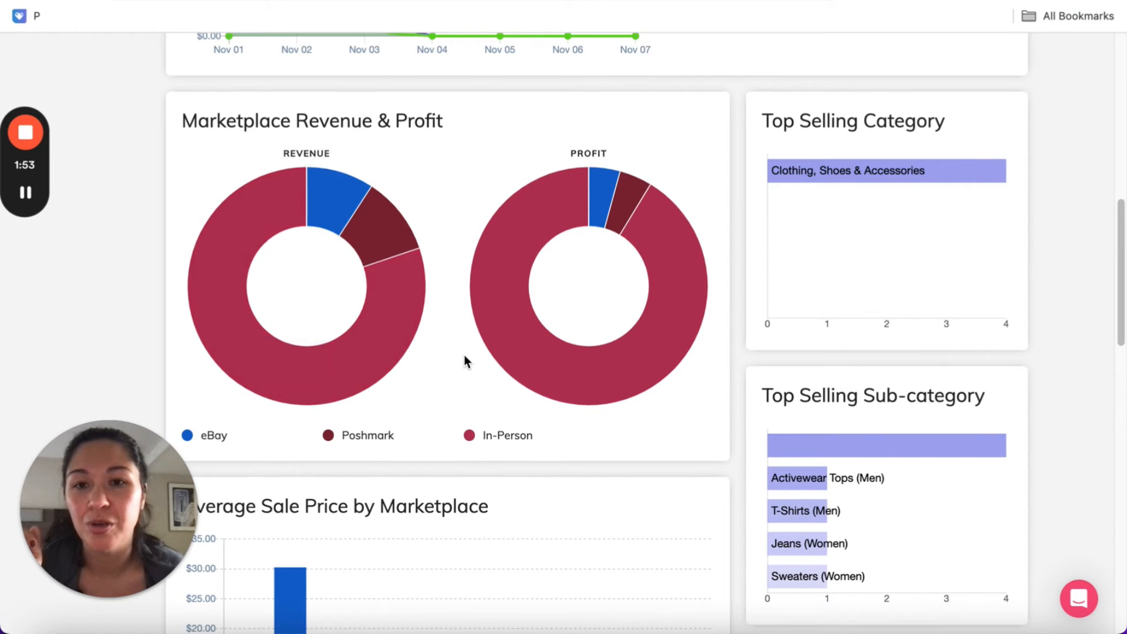
# Set the analytics date filter to Year to Date and compare the eBay, Poshmark and In-Person shares of revenue and profit
pyautogui.scroll(7, 464, 359)
pyautogui.click(452, 66)
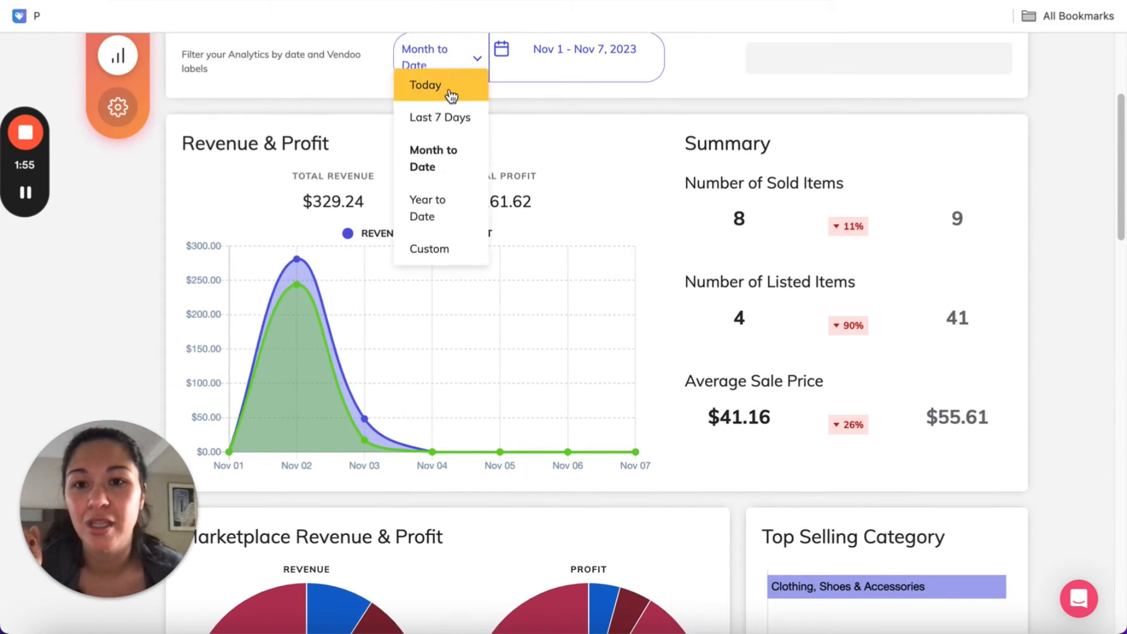
pyautogui.click(443, 217)
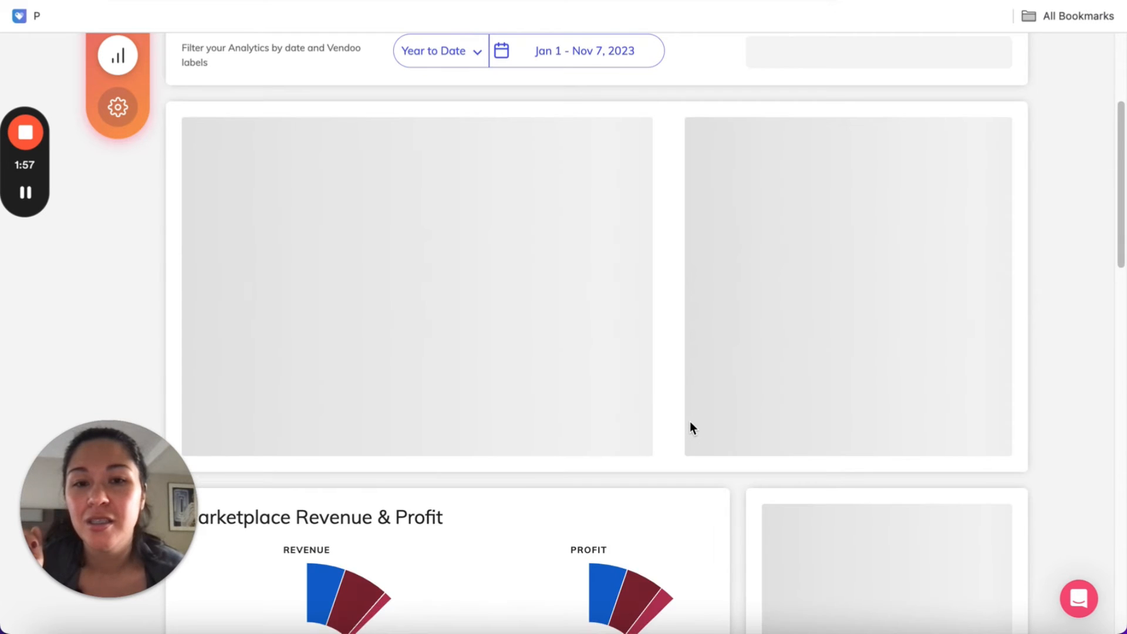
pyautogui.scroll(-3, 689, 421)
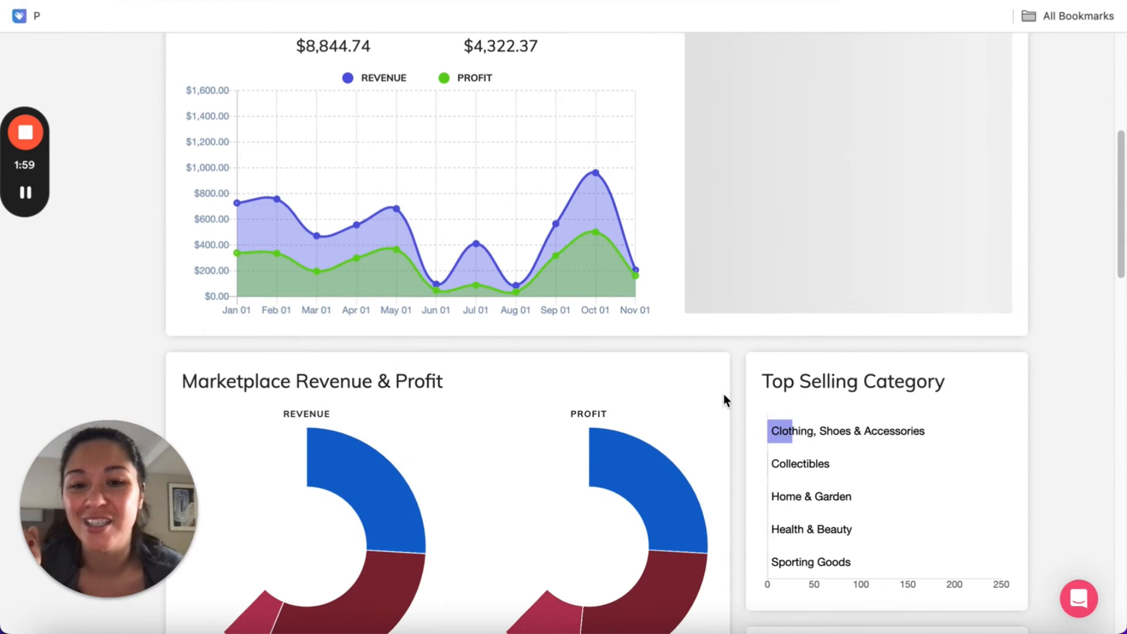
pyautogui.scroll(-3, 725, 397)
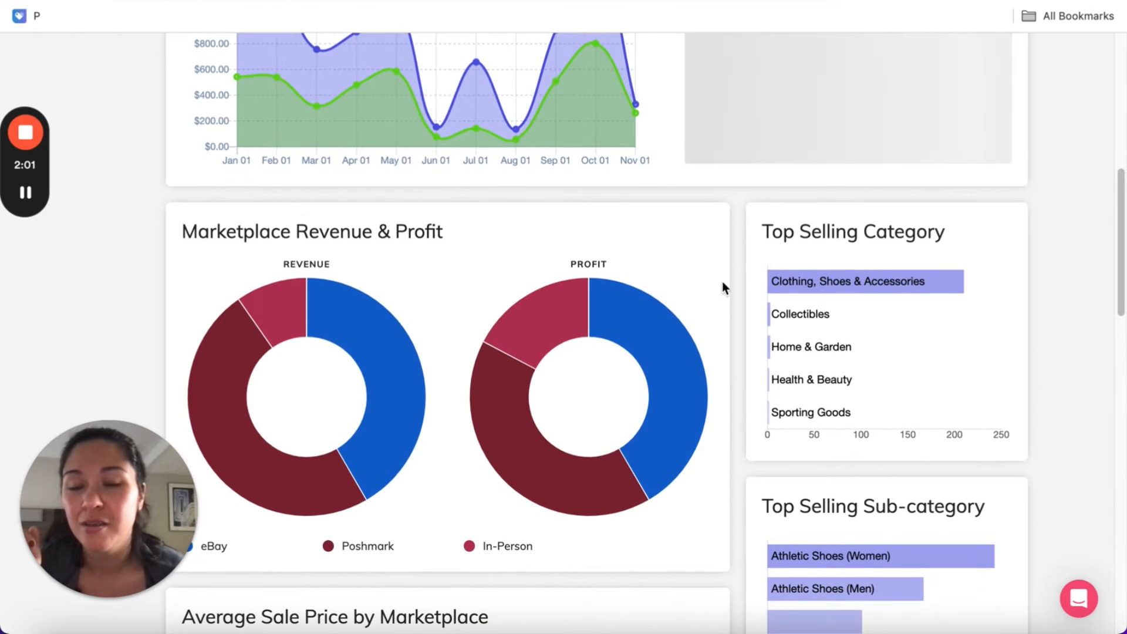
pyautogui.moveTo(231, 399)
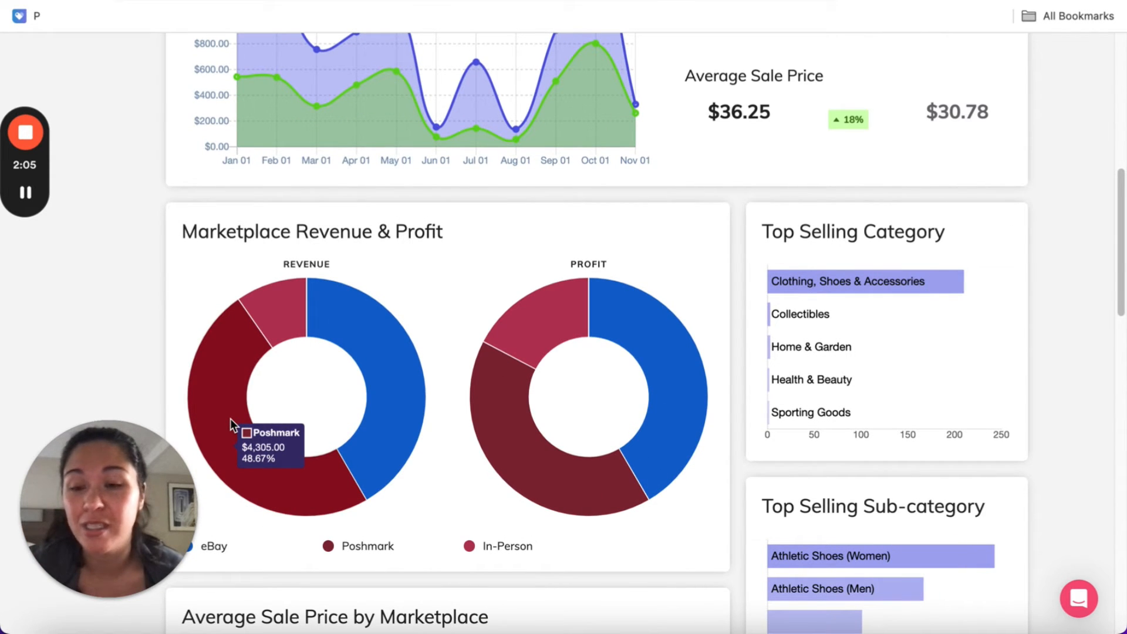
pyautogui.moveTo(368, 341)
pyautogui.moveTo(270, 312)
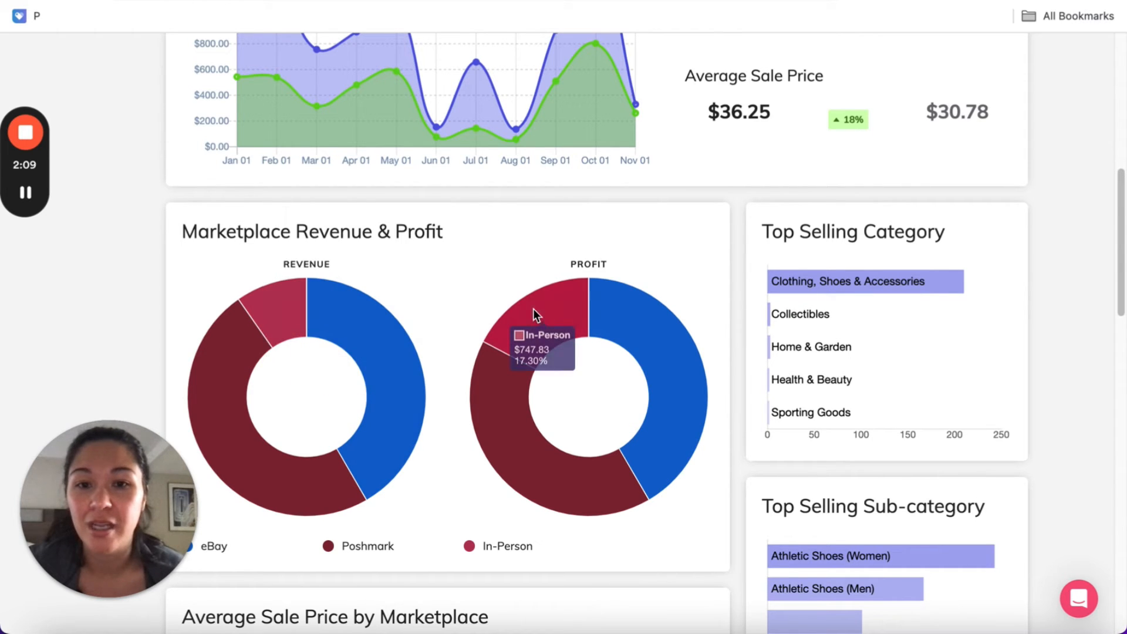
pyautogui.moveTo(703, 365)
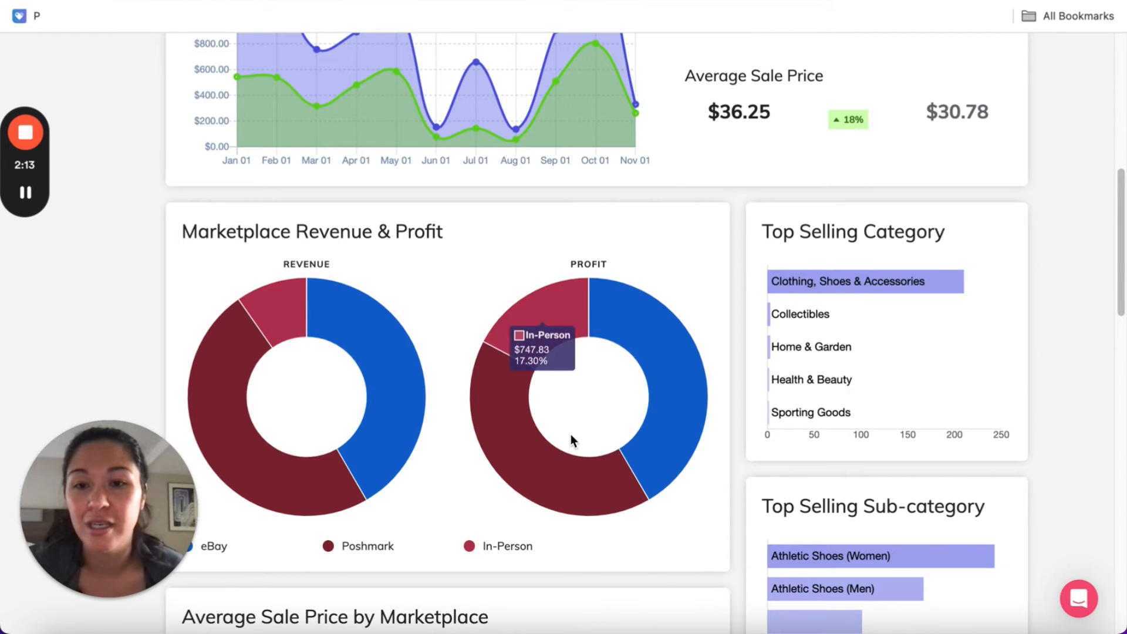
# Look over the year-to-date charts of top selling categories, sub-categories and brands
pyautogui.scroll(-1, 579, 450)
pyautogui.moveTo(825, 281)
pyautogui.scroll(-5, 749, 433)
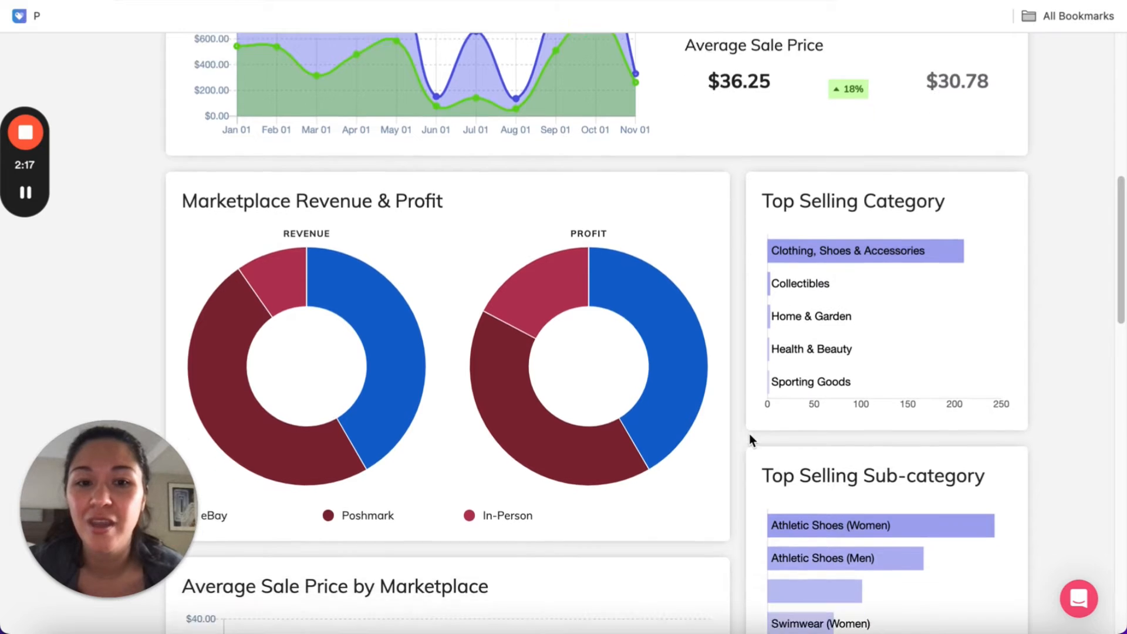
pyautogui.moveTo(840, 322)
pyautogui.scroll(-3, 840, 323)
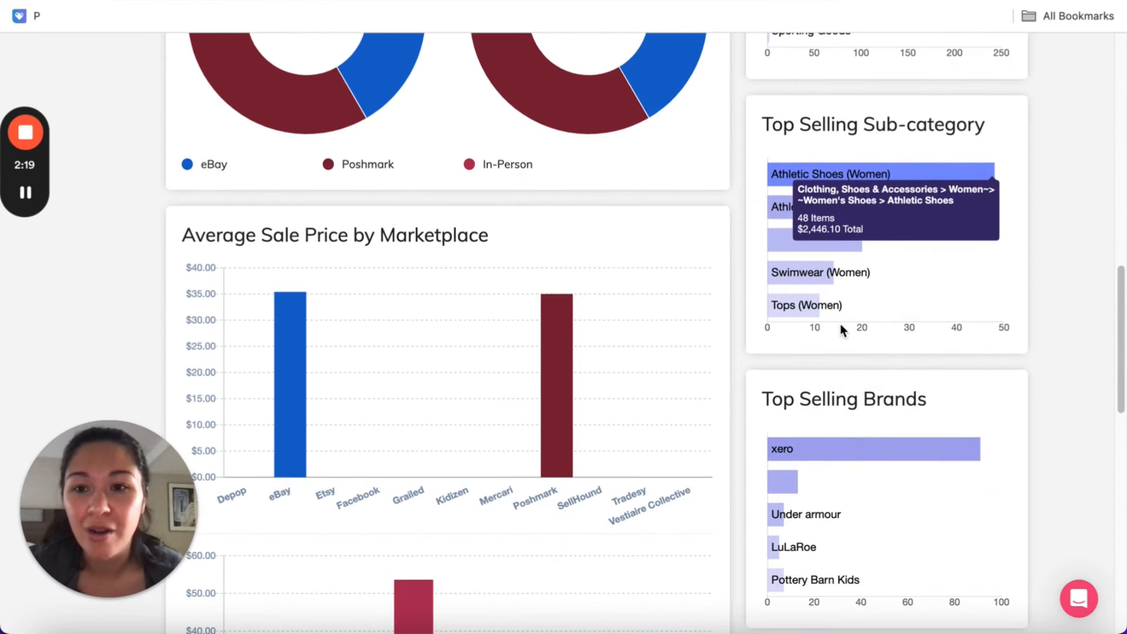
# Examine the average sale price and number of sold items by marketplace, comparing eBay, Poshmark and In-Person
pyautogui.moveTo(291, 340)
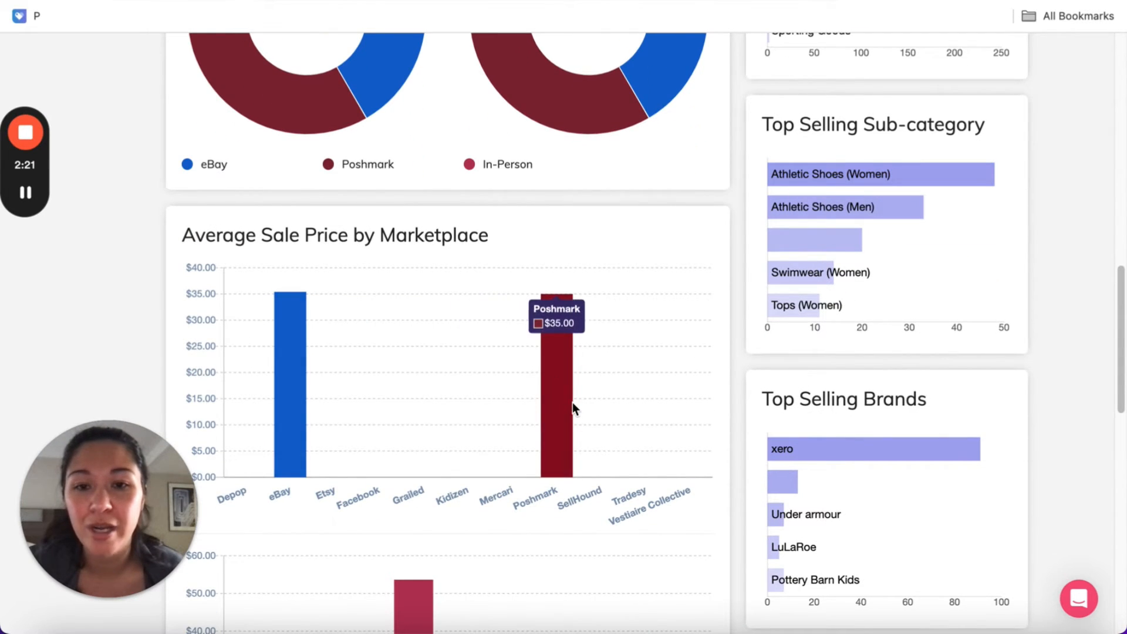
pyautogui.scroll(-12, 570, 403)
pyautogui.scroll(-2, 573, 406)
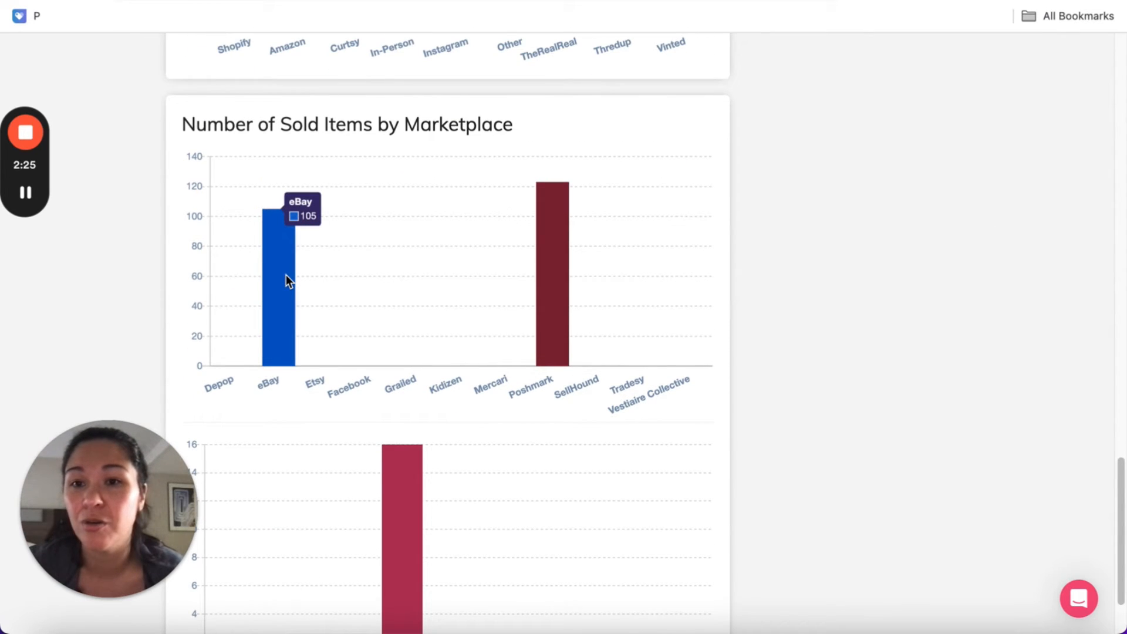
pyautogui.moveTo(562, 276)
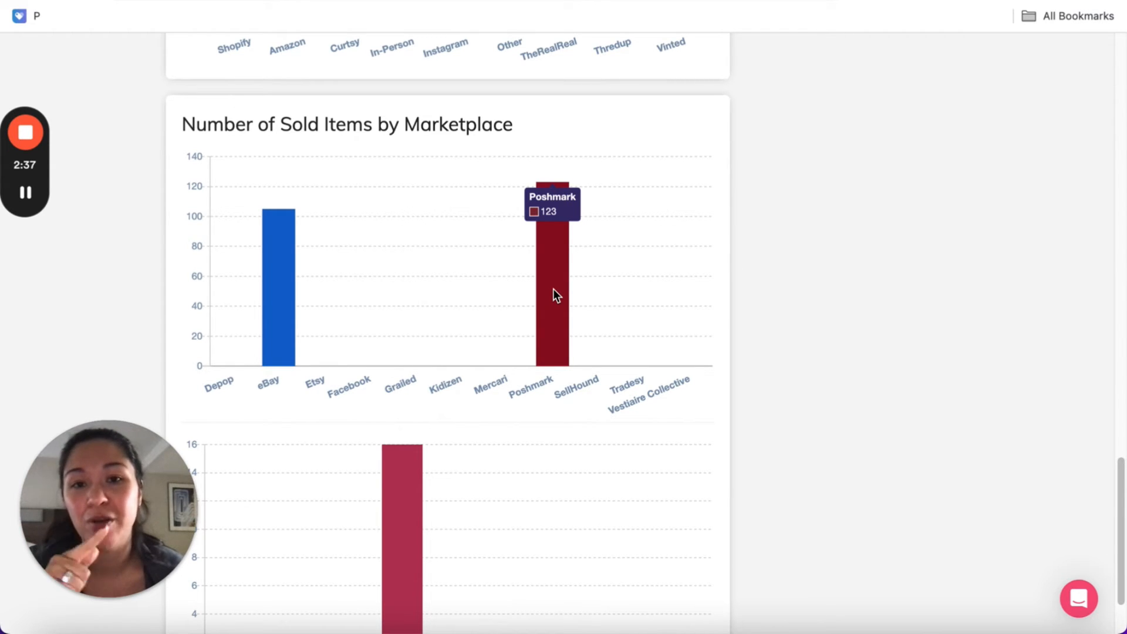
pyautogui.scroll(-2, 886, 322)
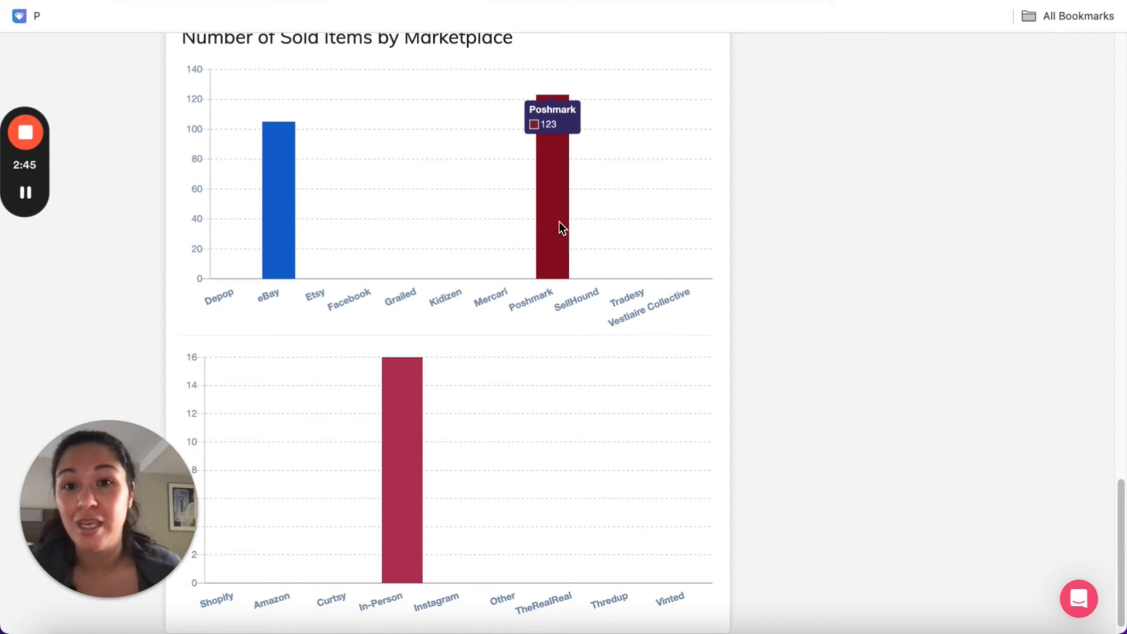
pyautogui.scroll(10, 799, 325)
pyautogui.scroll(4, 800, 324)
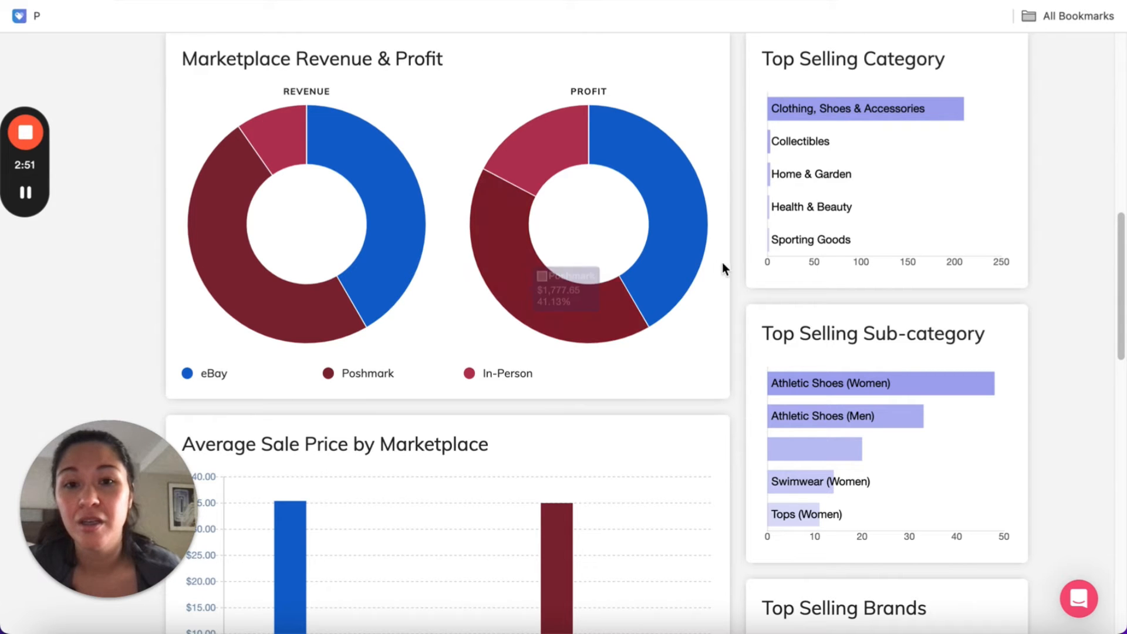
pyautogui.scroll(-14, 709, 433)
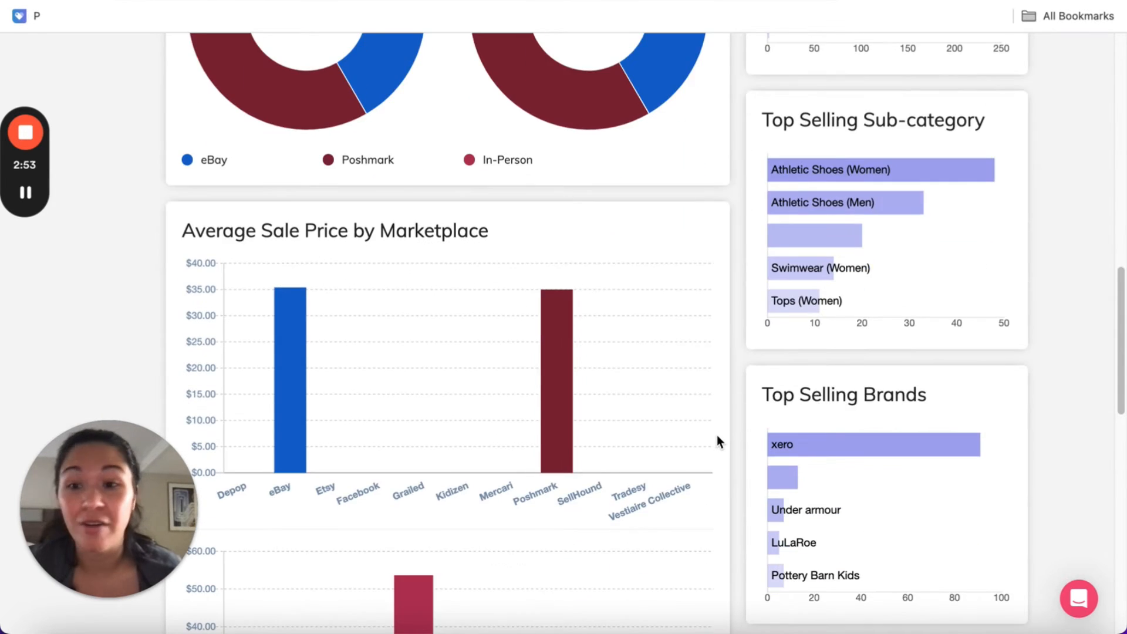
pyautogui.moveTo(397, 473)
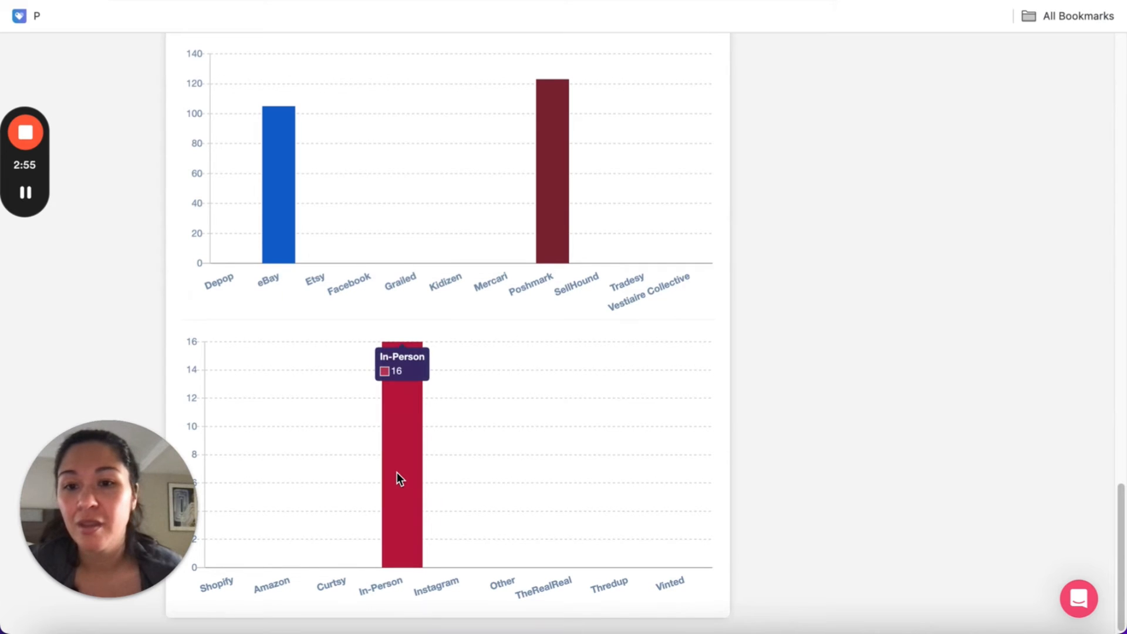
pyautogui.scroll(20, 397, 472)
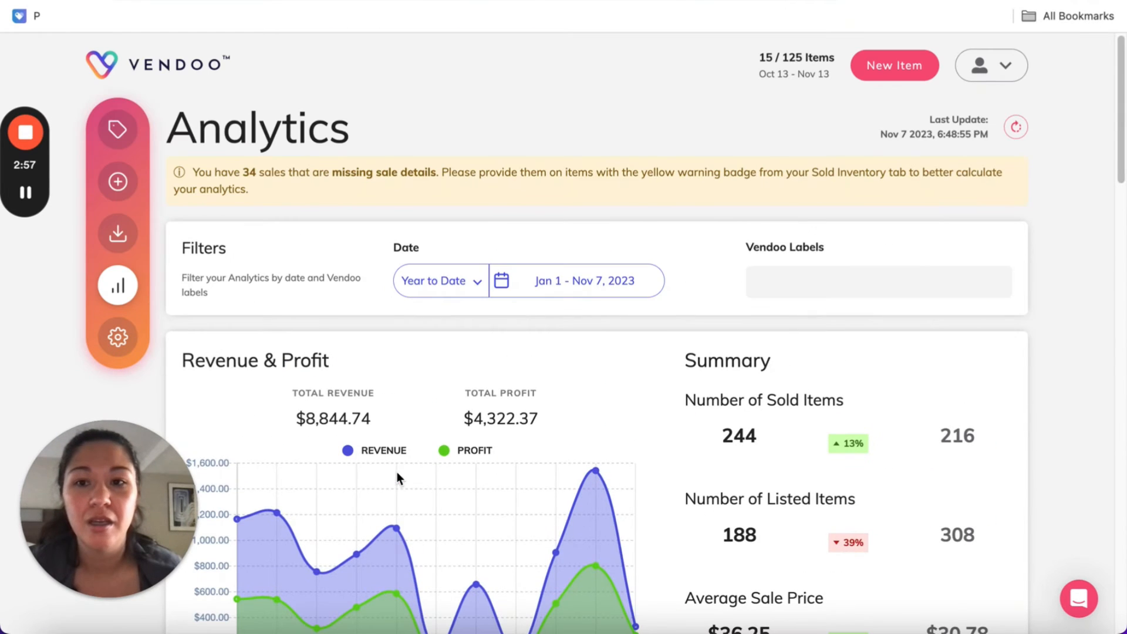
# Open the sold items in the inventory and the sale details form for the detected Eddie Bauer men's shirt sale
pyautogui.click(118, 129)
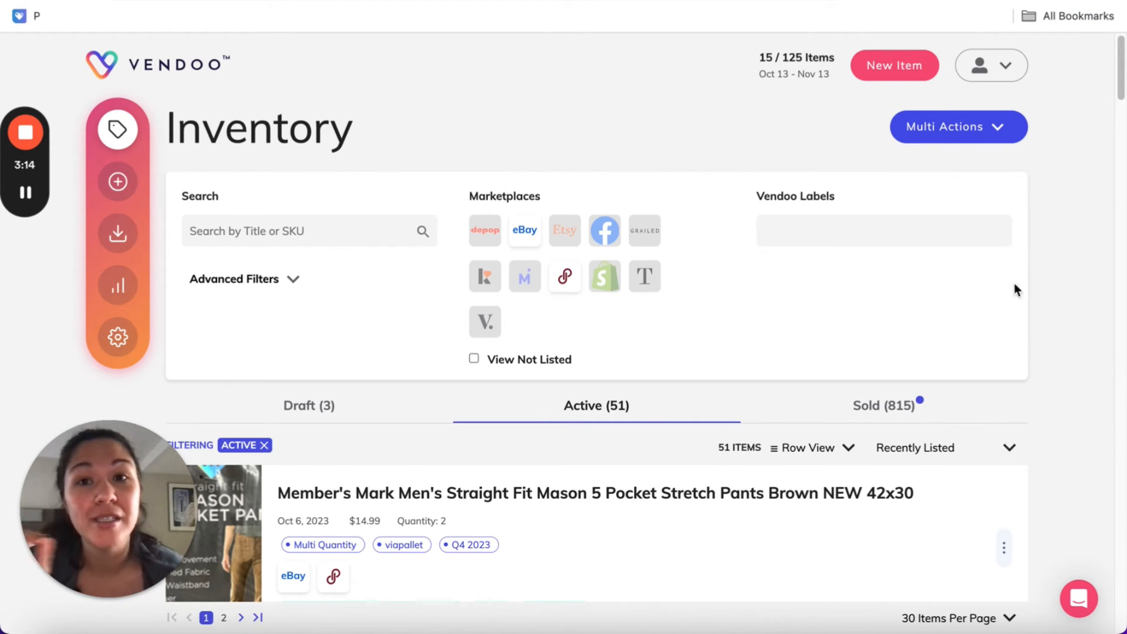
pyautogui.scroll(-5, 1121, 301)
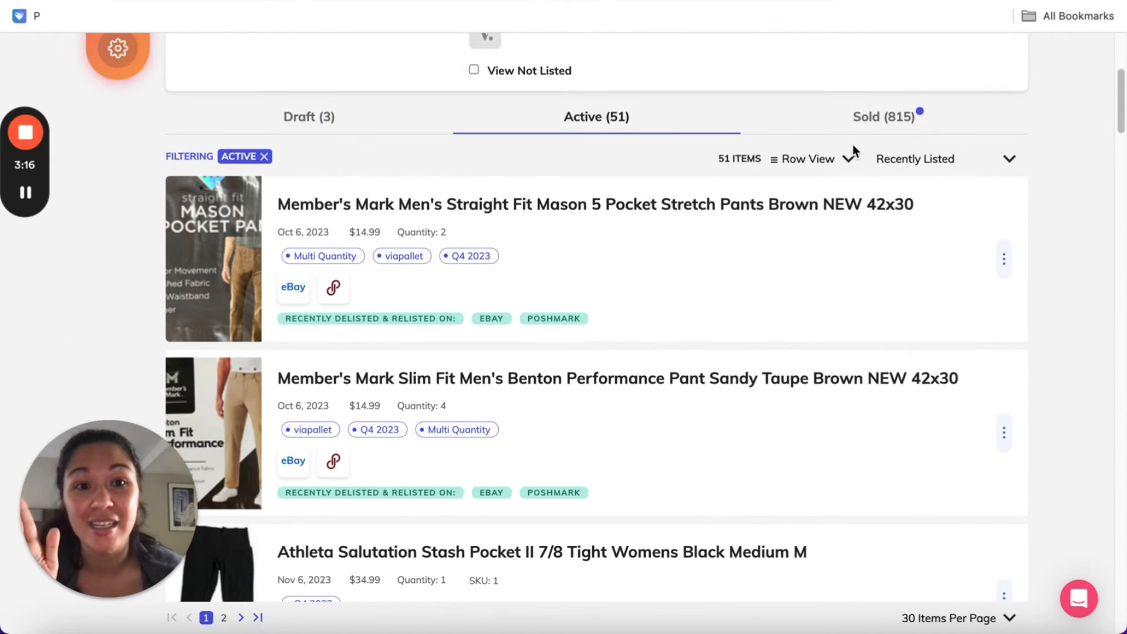
pyautogui.click(848, 120)
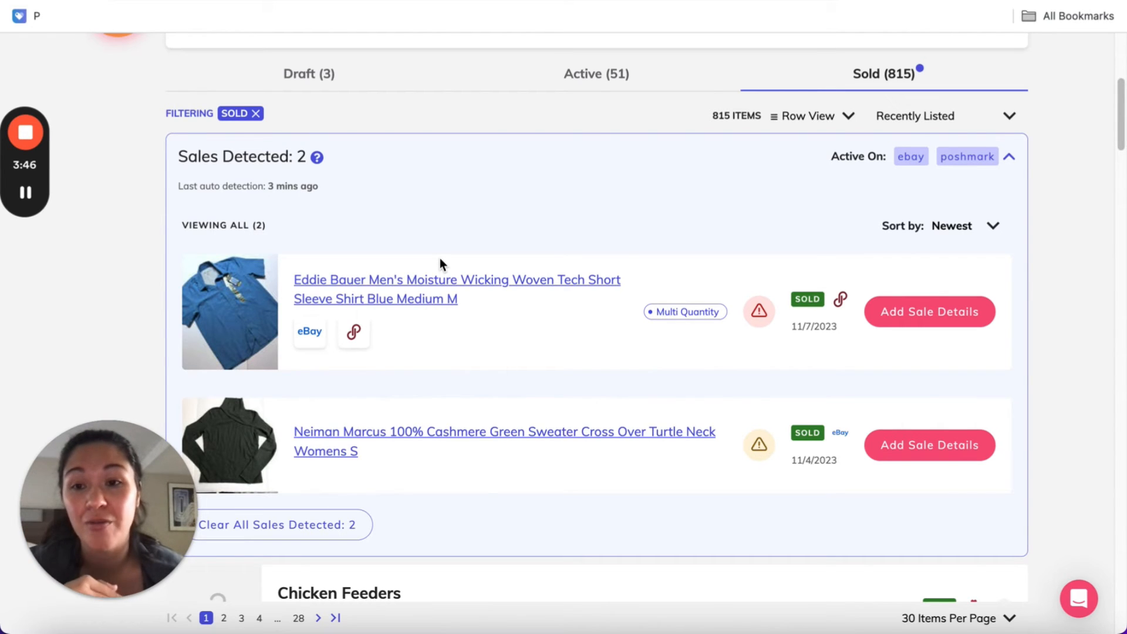
pyautogui.click(893, 329)
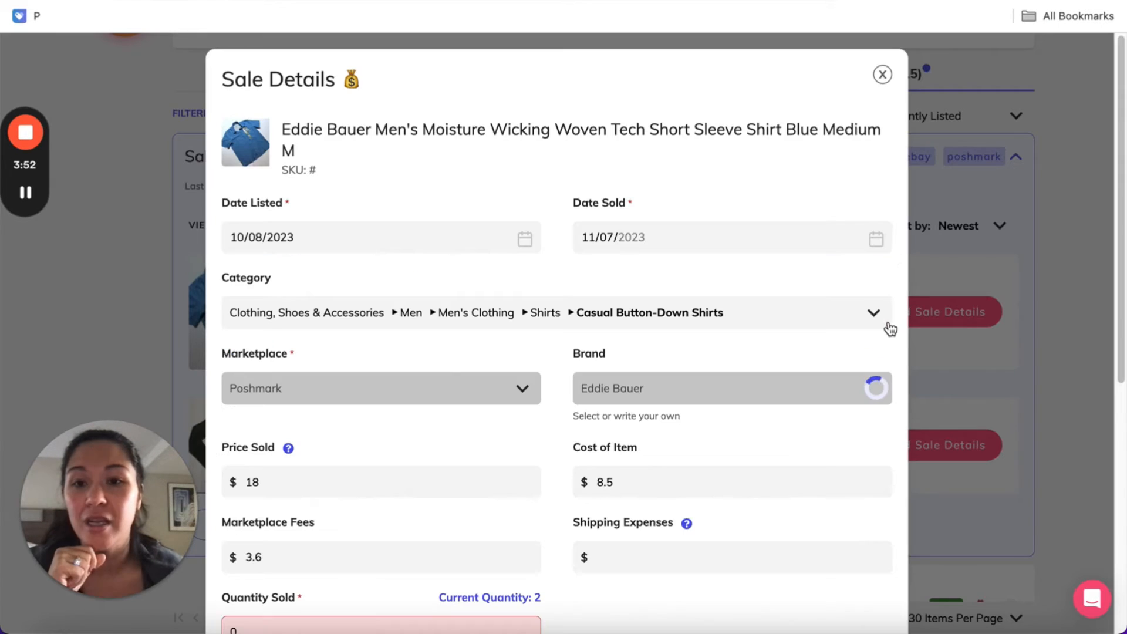
pyautogui.scroll(-1, 564, 306)
pyautogui.scroll(-3, 480, 339)
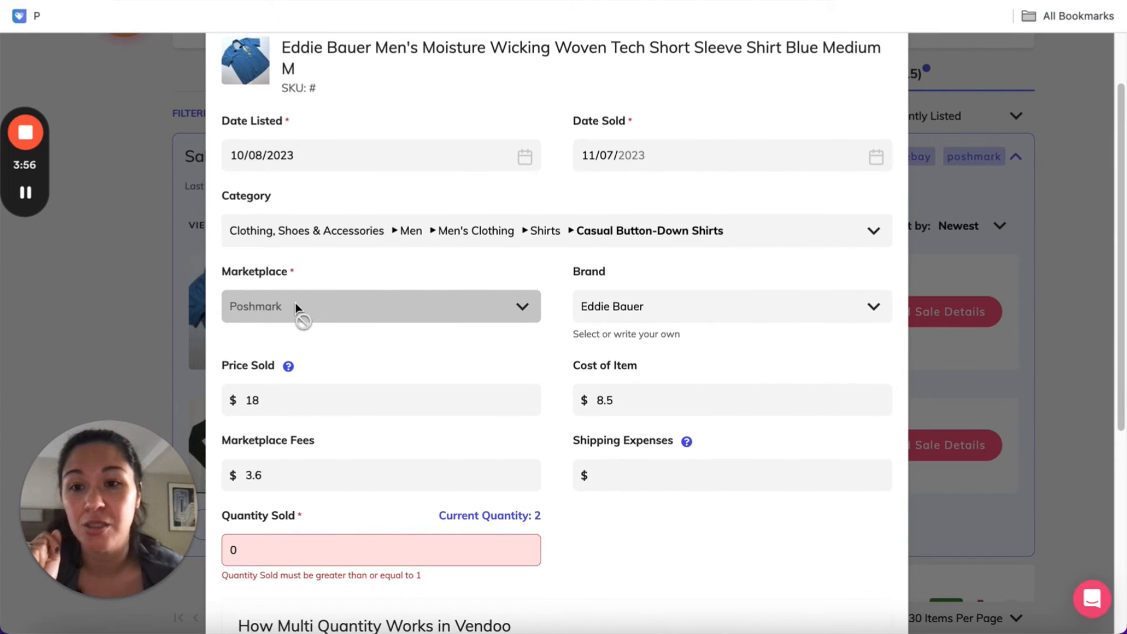
# Open Poshmark's My Sales in a new browser tab and view the price and fee breakdown of the Eddie Bauer shirt order
pyautogui.press('super+t')
pyautogui.write('pos')
pyautogui.press('Return')
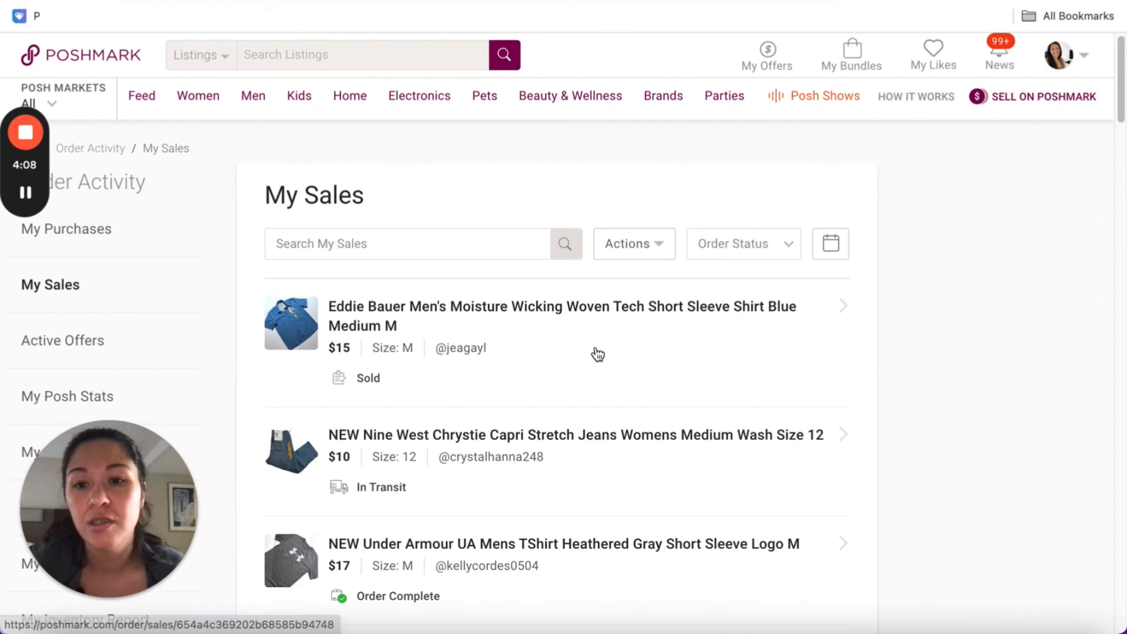
pyautogui.click(598, 354)
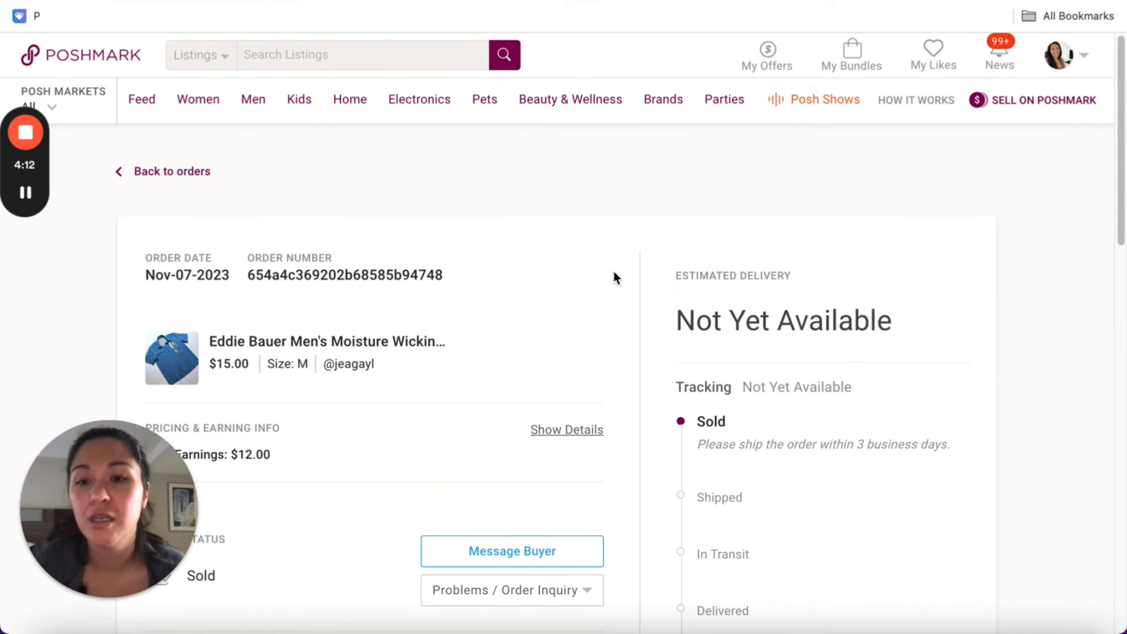
pyautogui.scroll(-5, 613, 274)
pyautogui.scroll(1, 247, 170)
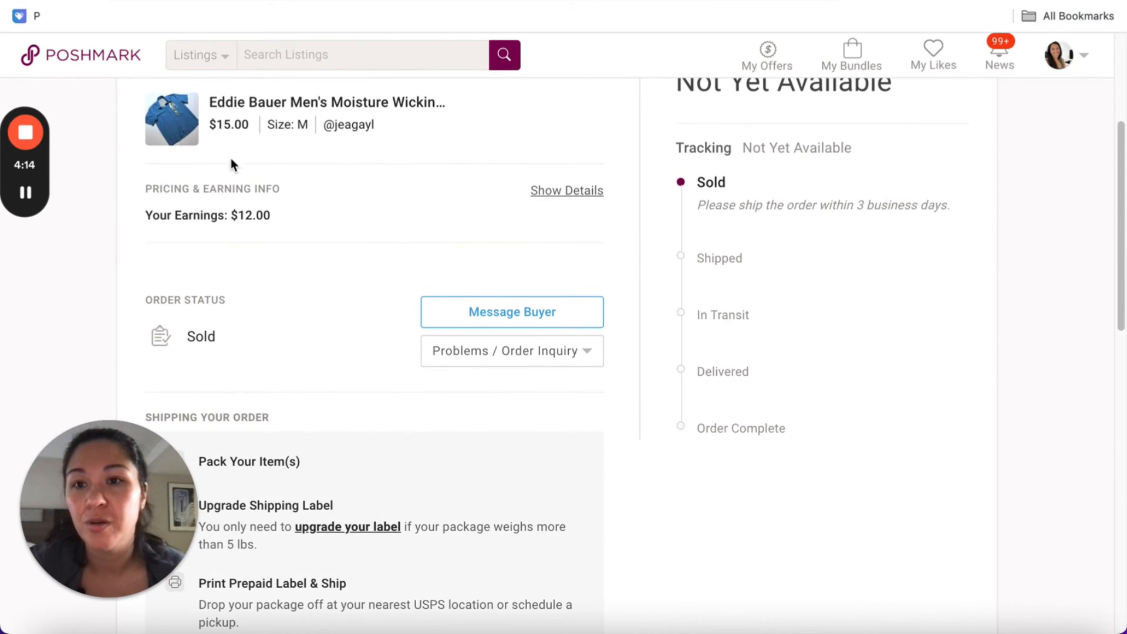
pyautogui.click(601, 191)
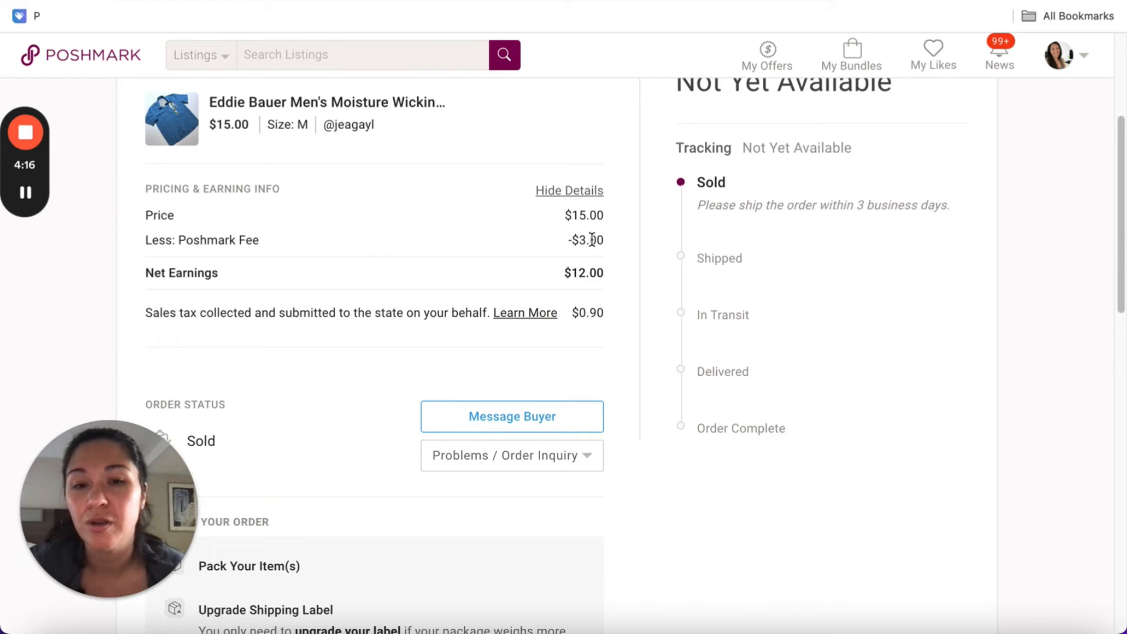
# Return to Vendoo and set the Price Sold in the Eddie Bauer shirt's sale details to 15
pyautogui.hotkey('ctrl', 'Tab')
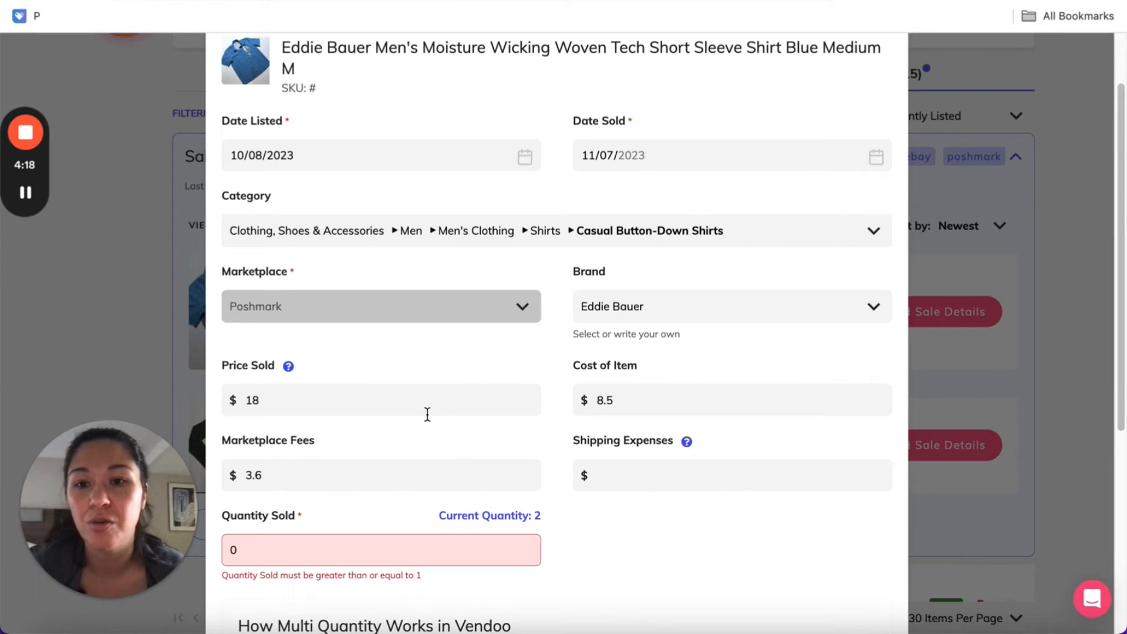
pyautogui.doubleClick(401, 406)
pyautogui.write('15')
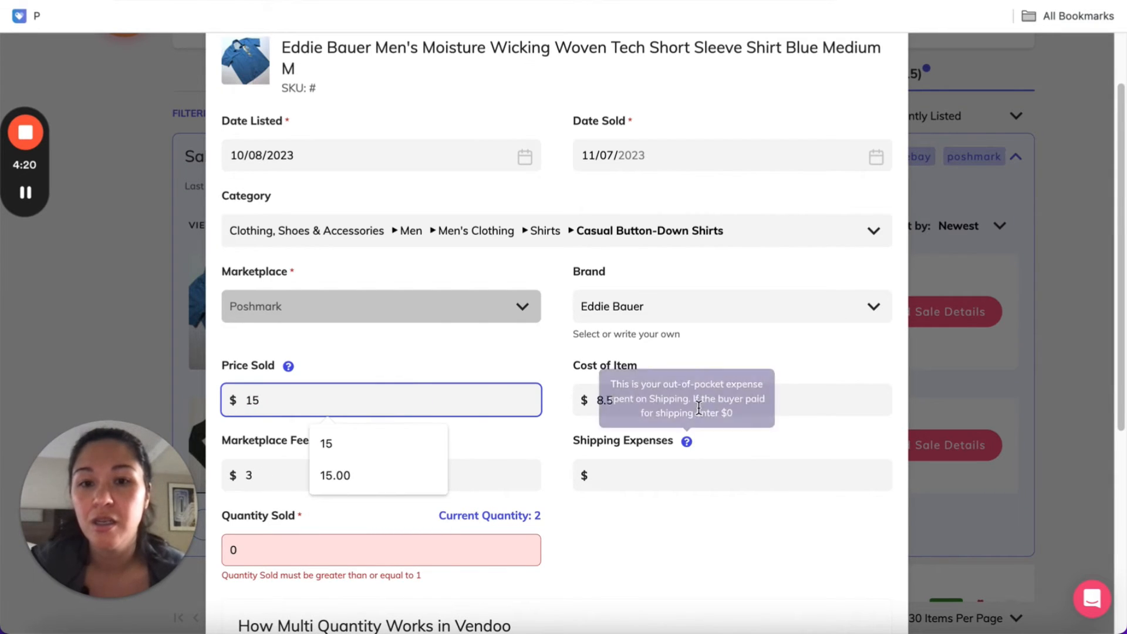
# Set the Cost of Item to 8.20 and the Shipping Expenses to 0 in the Eddie Bauer shirt's sale details
pyautogui.click(832, 387)
pyautogui.press('BackSpace')
pyautogui.write('20')
pyautogui.click(540, 376)
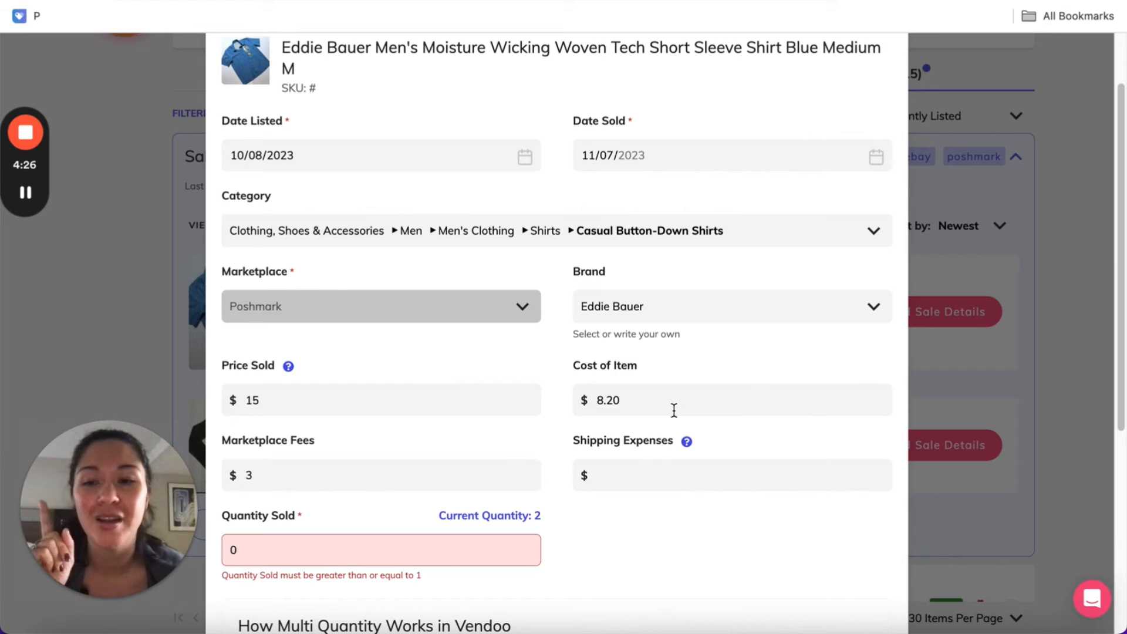
pyautogui.click(456, 470)
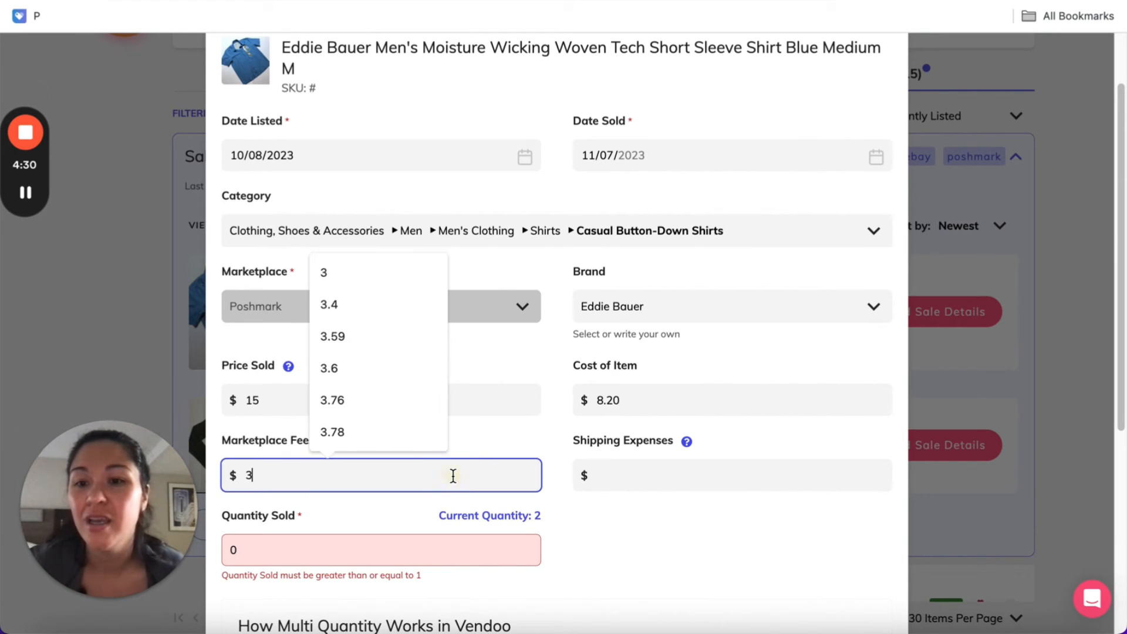
pyautogui.click(513, 443)
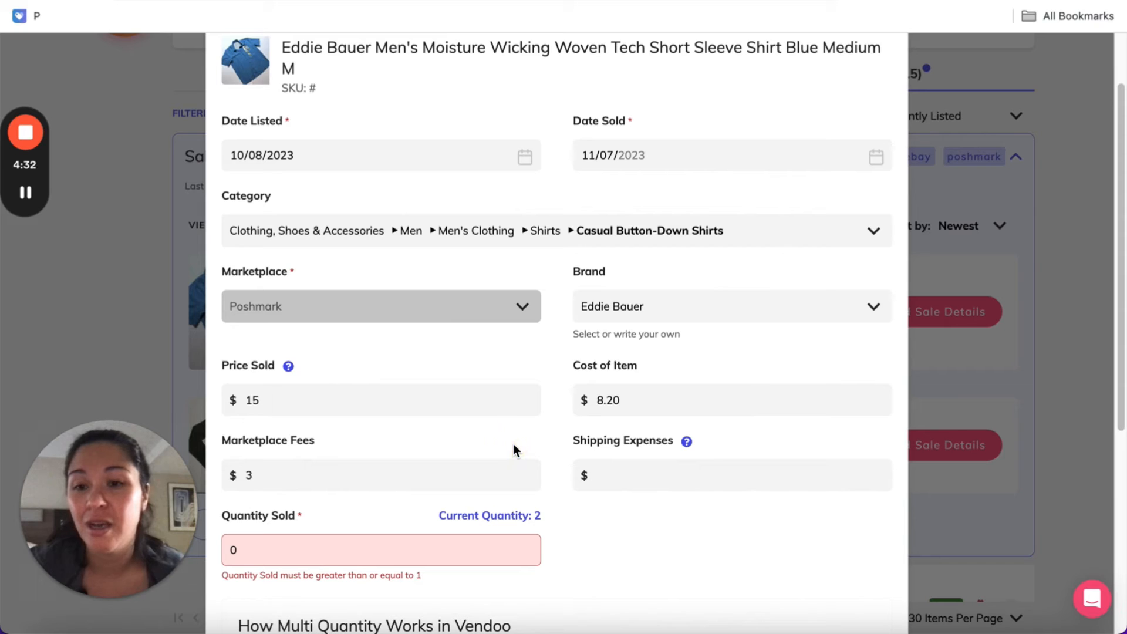
pyautogui.click(635, 478)
pyautogui.write('0')
pyautogui.click(632, 521)
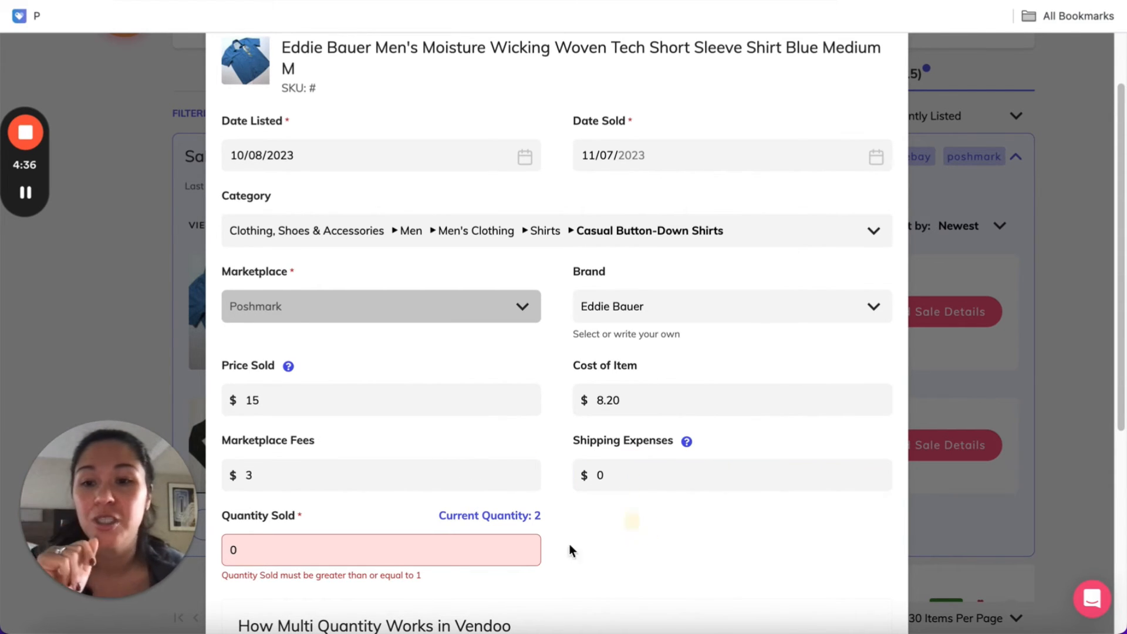
# Set the Quantity Sold to 1 and save the Eddie Bauer shirt's sale details
pyautogui.click(503, 545)
pyautogui.click(643, 547)
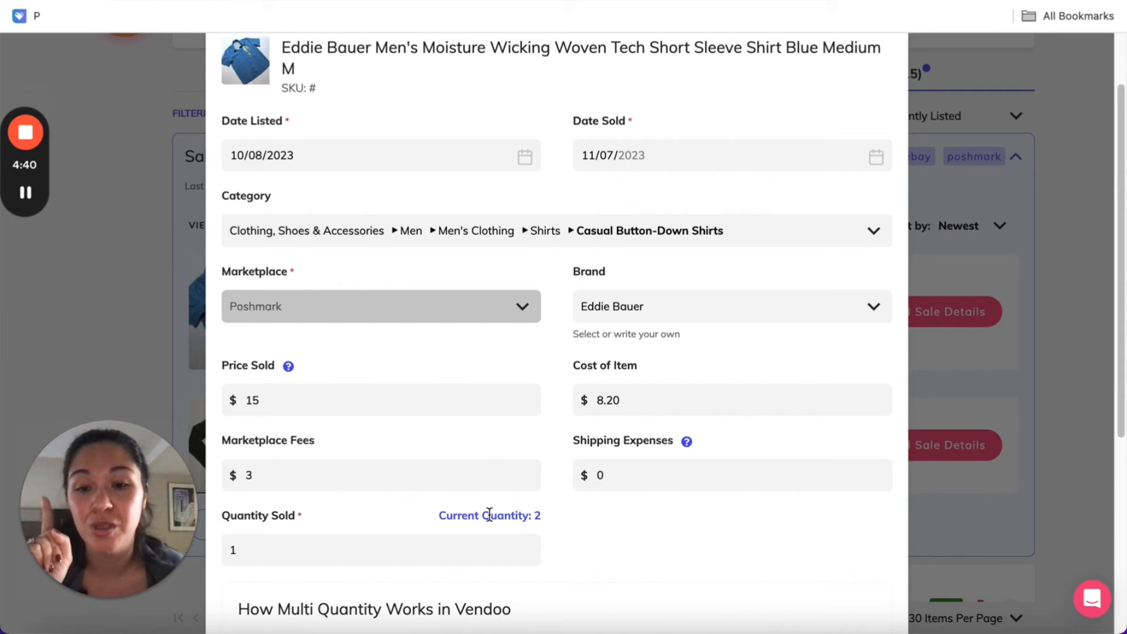
pyautogui.scroll(-3, 587, 515)
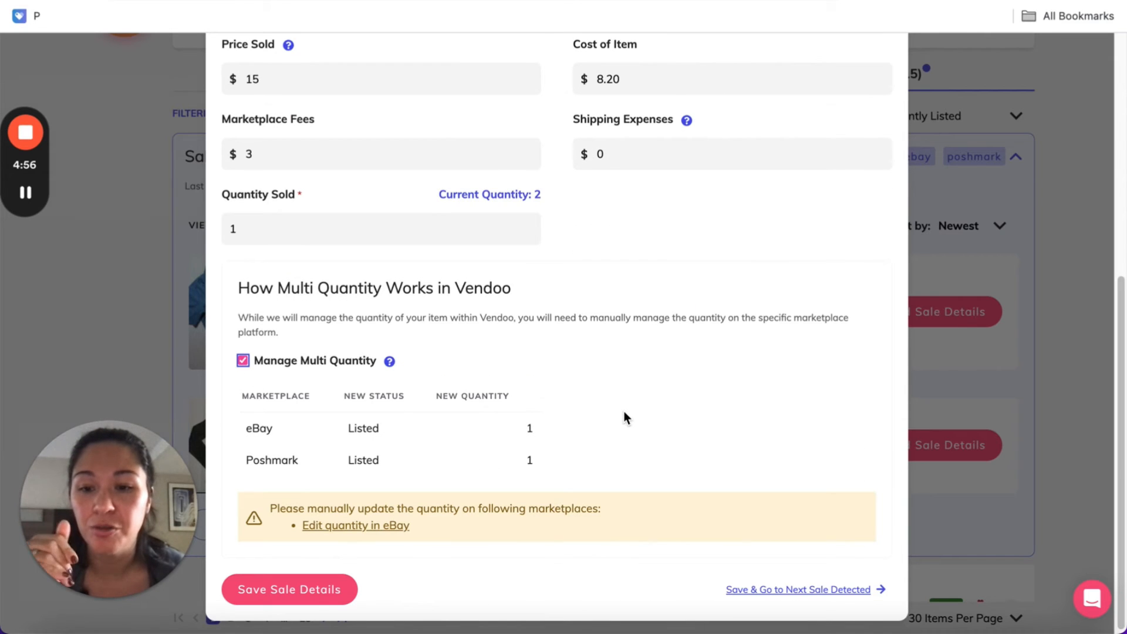
pyautogui.click(320, 589)
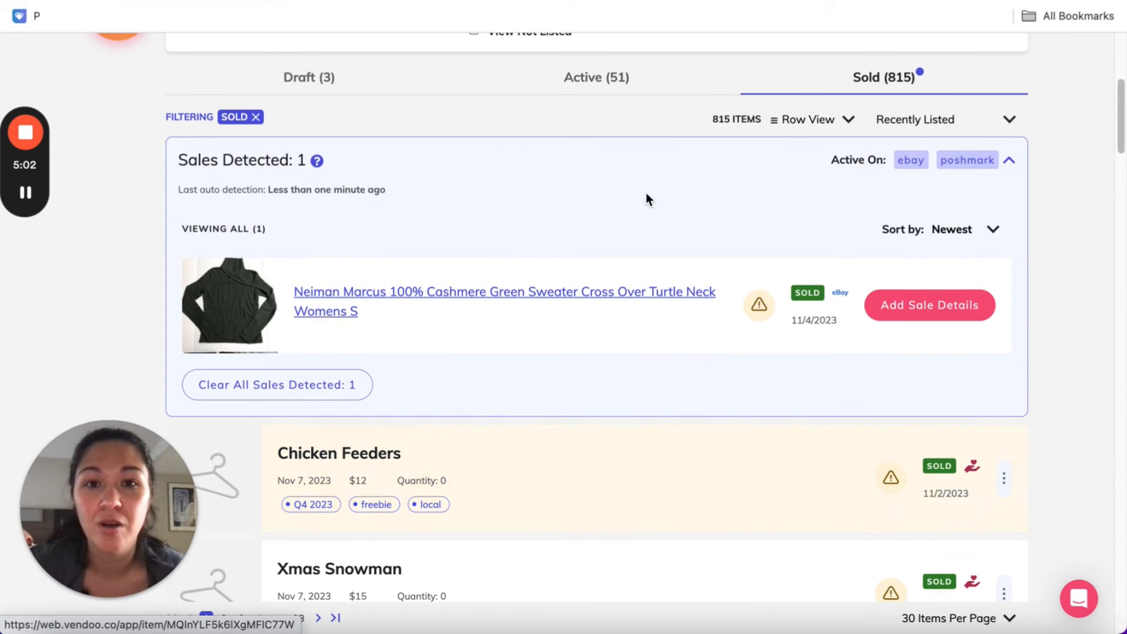
# Search the sold inventory for "eddie" and open the Eddie Bauer shirt to view its recorded sale and profit
pyautogui.scroll(-15, 746, 333)
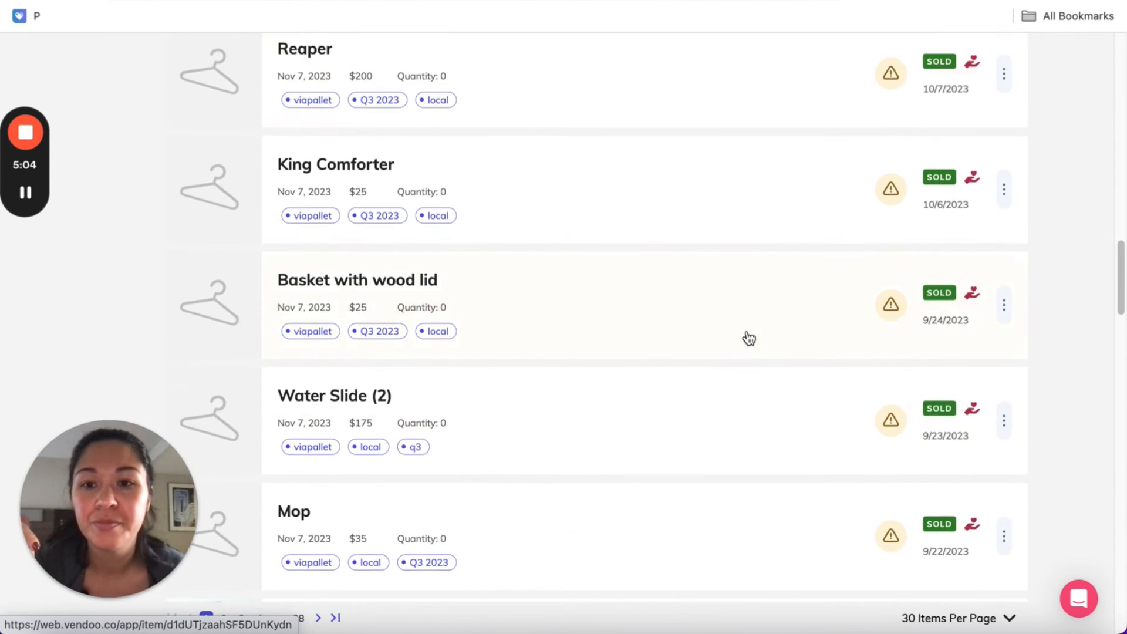
pyautogui.scroll(20, 747, 334)
pyautogui.click(322, 234)
pyautogui.write('edd')
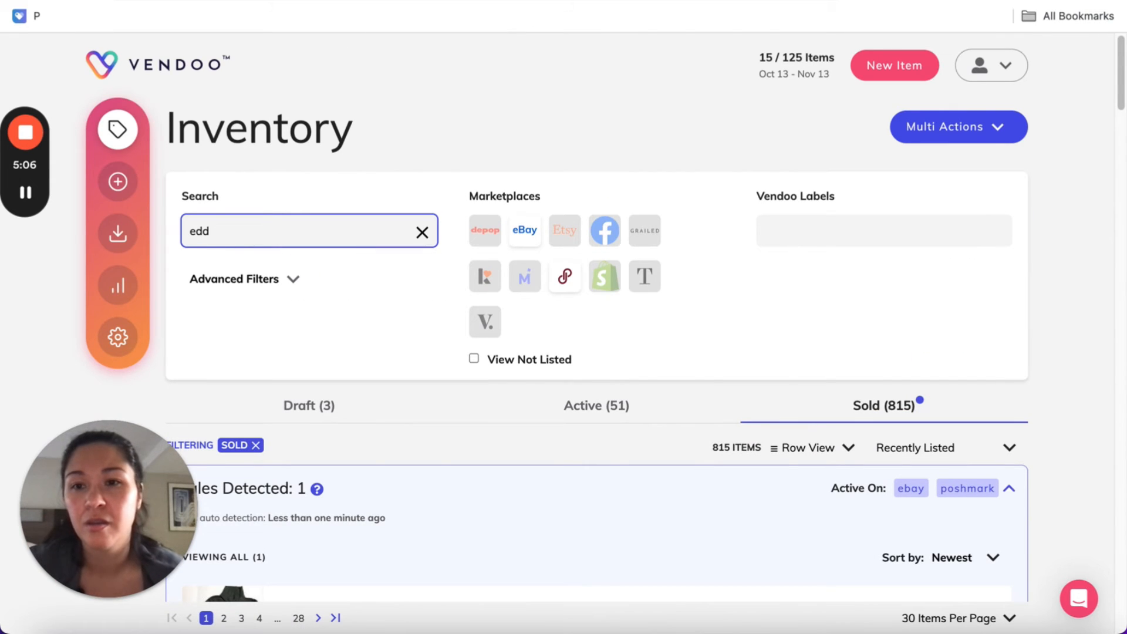
pyautogui.scroll(-6, 730, 417)
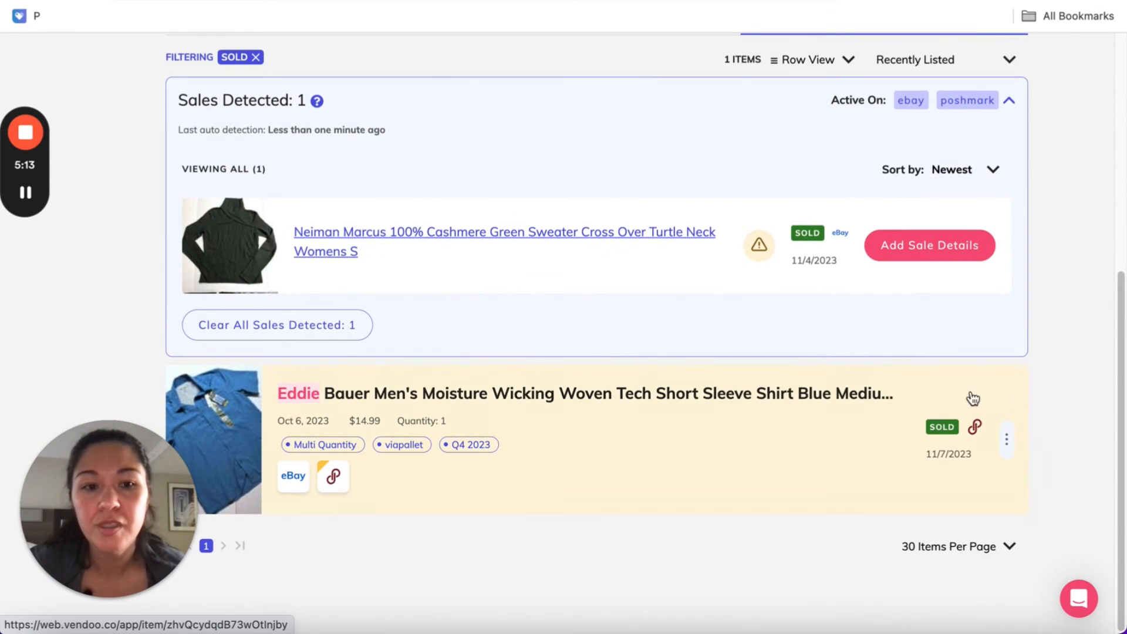
pyautogui.click(550, 402)
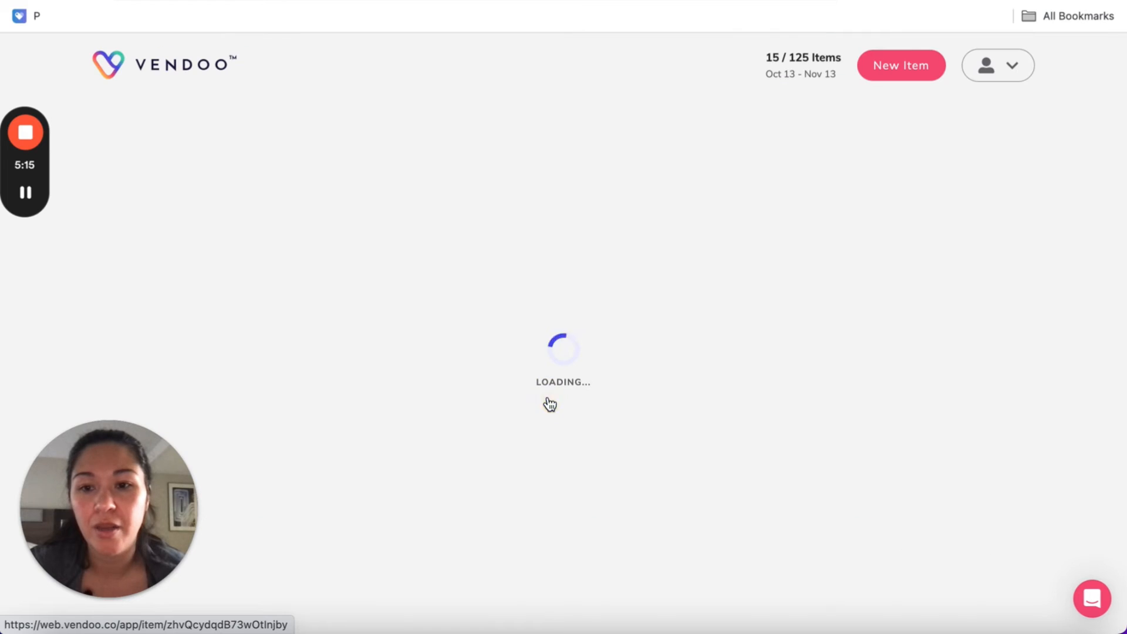
pyautogui.scroll(9, 487, 205)
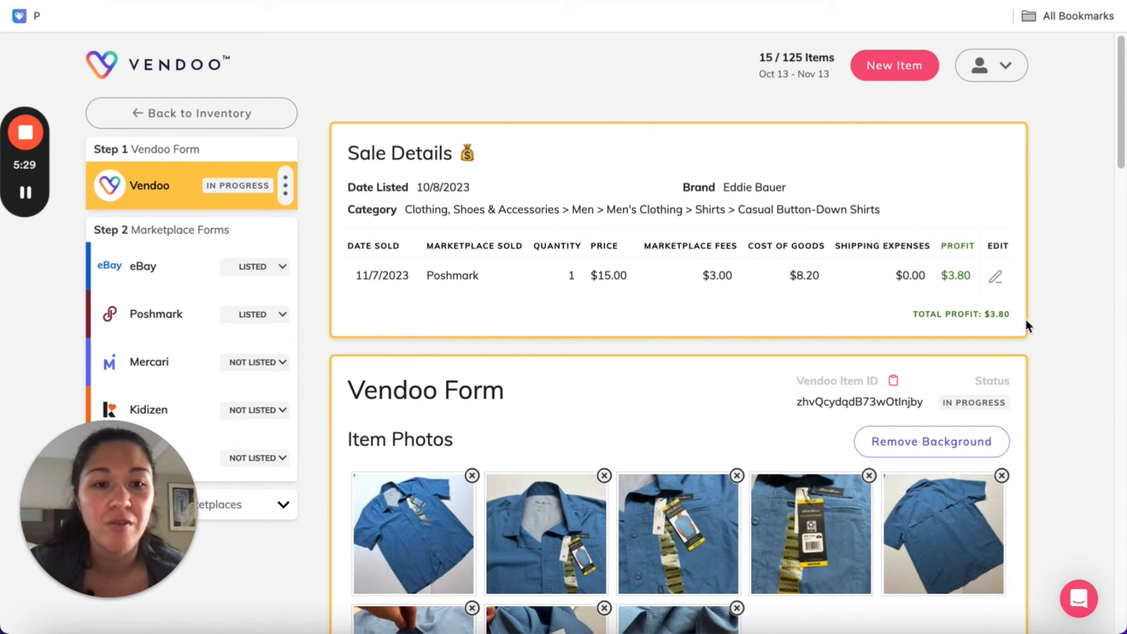
# Leave the shirt's item form and open the Stale Listing Warning section of the account settings
pyautogui.click(225, 120)
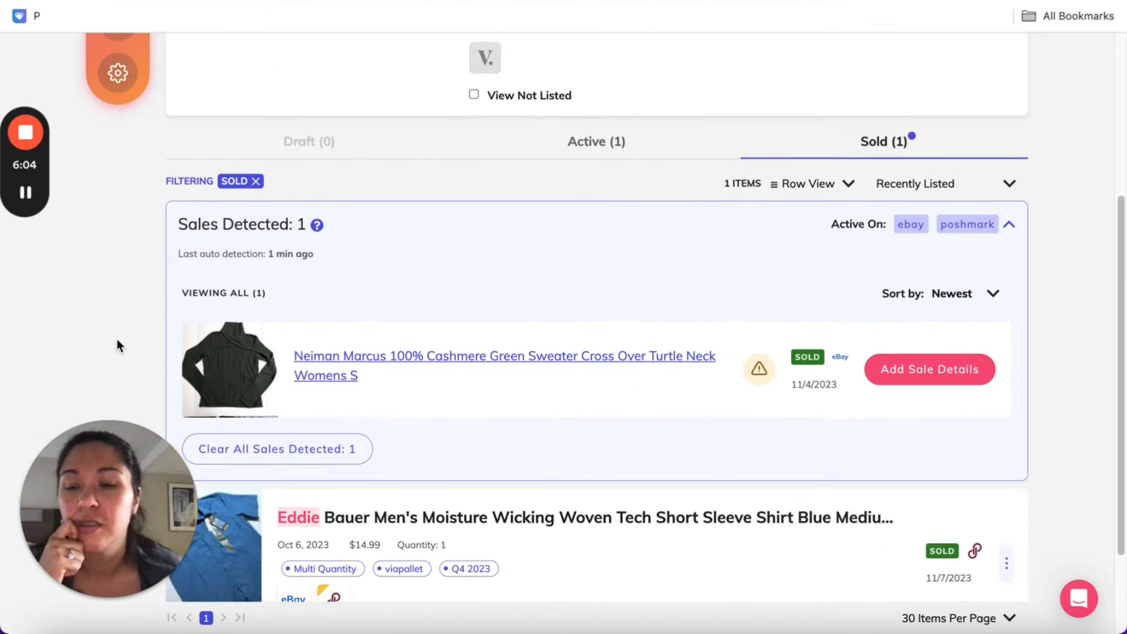
pyautogui.scroll(-2, 117, 340)
pyautogui.scroll(6, 114, 248)
pyautogui.click(117, 336)
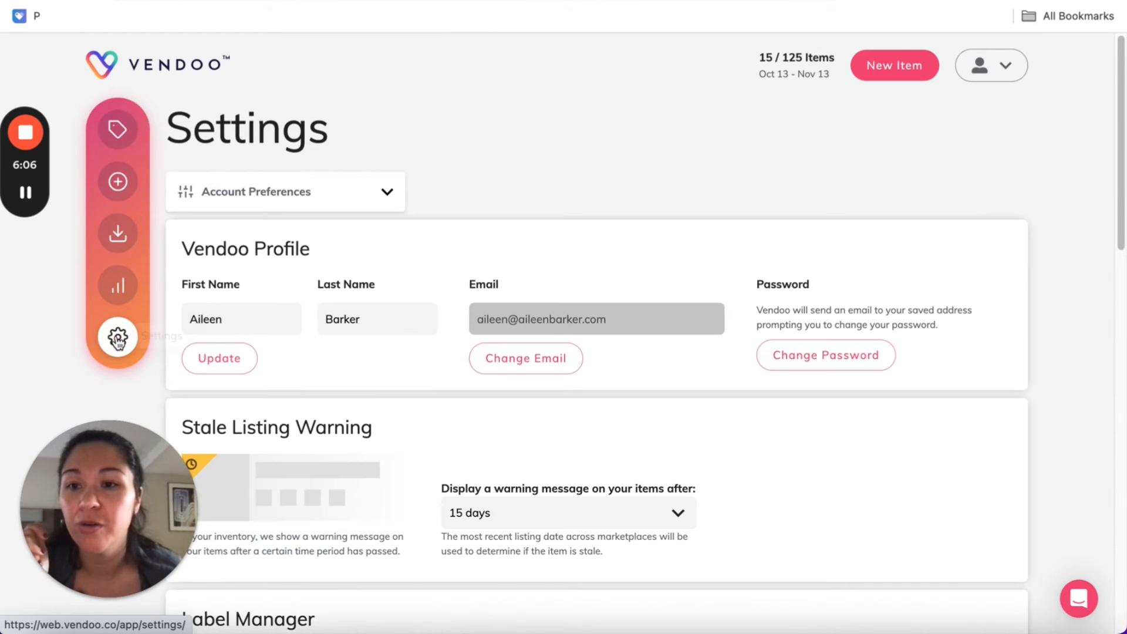
pyautogui.scroll(-5, 871, 468)
pyautogui.scroll(2, 432, 166)
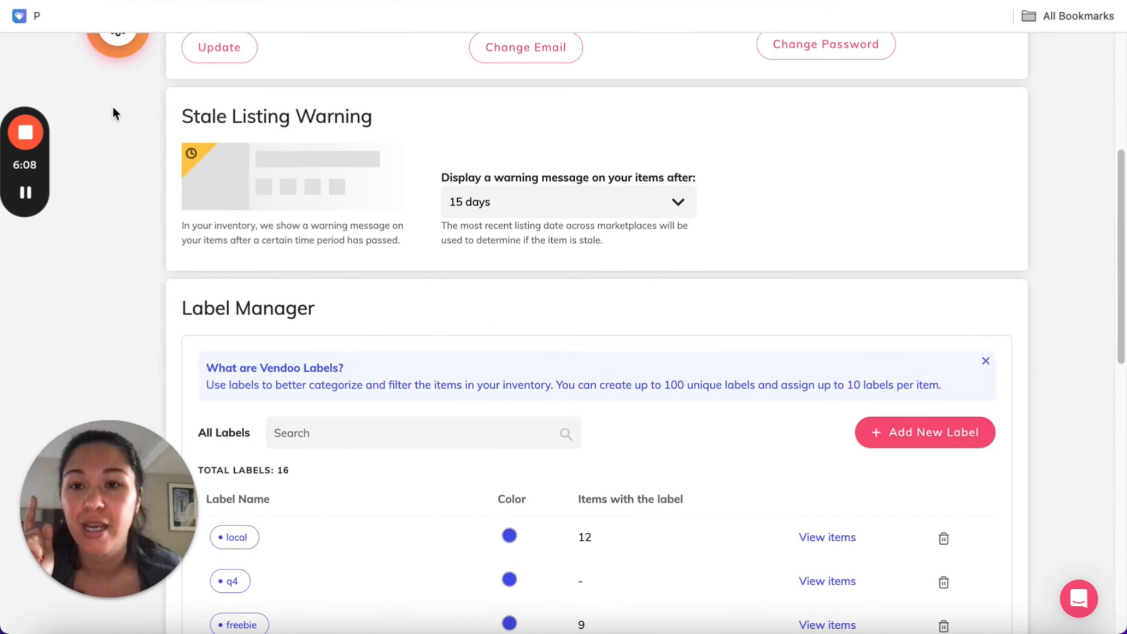
# View the available stale listing warning periods and select 15 days
pyautogui.moveTo(158, 118); pyautogui.dragTo(435, 119)
pyautogui.click(509, 138)
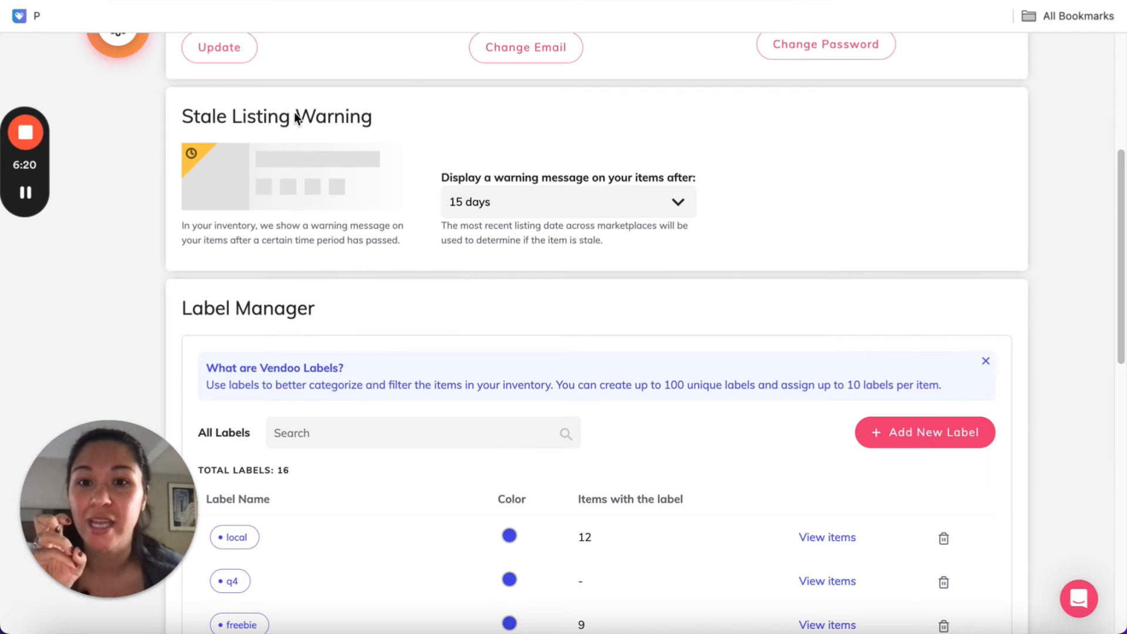
pyautogui.click(558, 197)
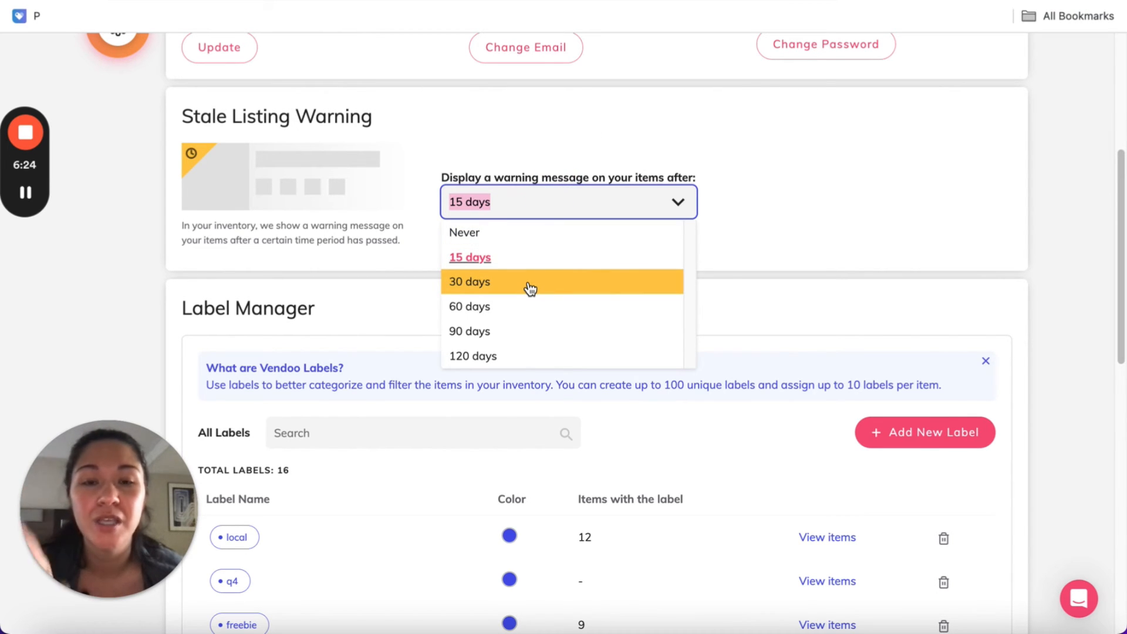
pyautogui.click(525, 257)
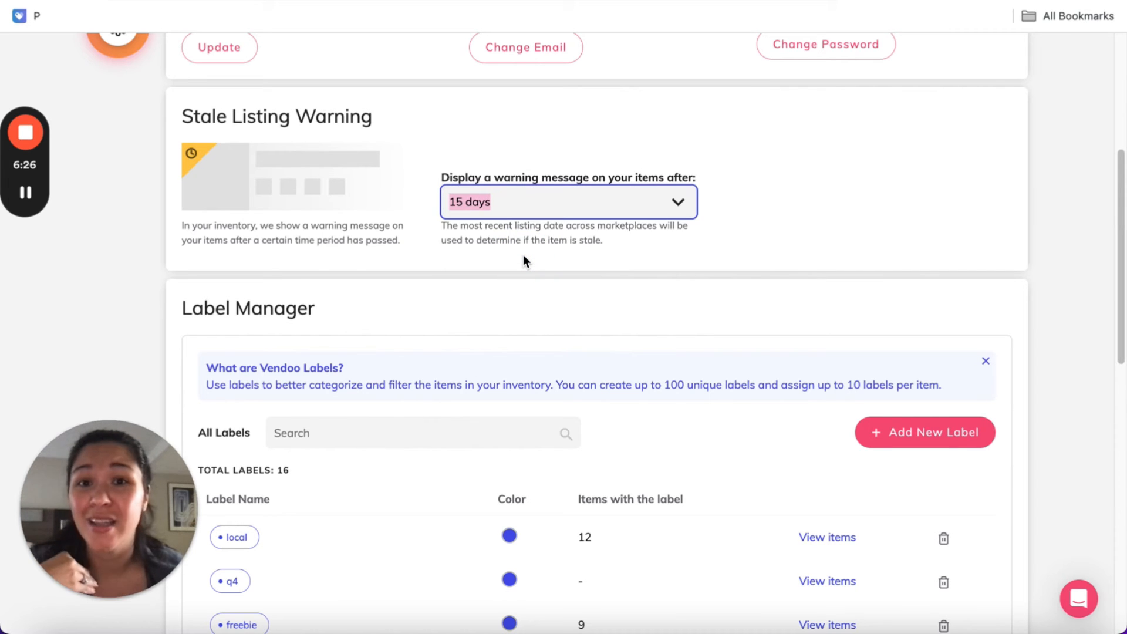
pyautogui.click(523, 255)
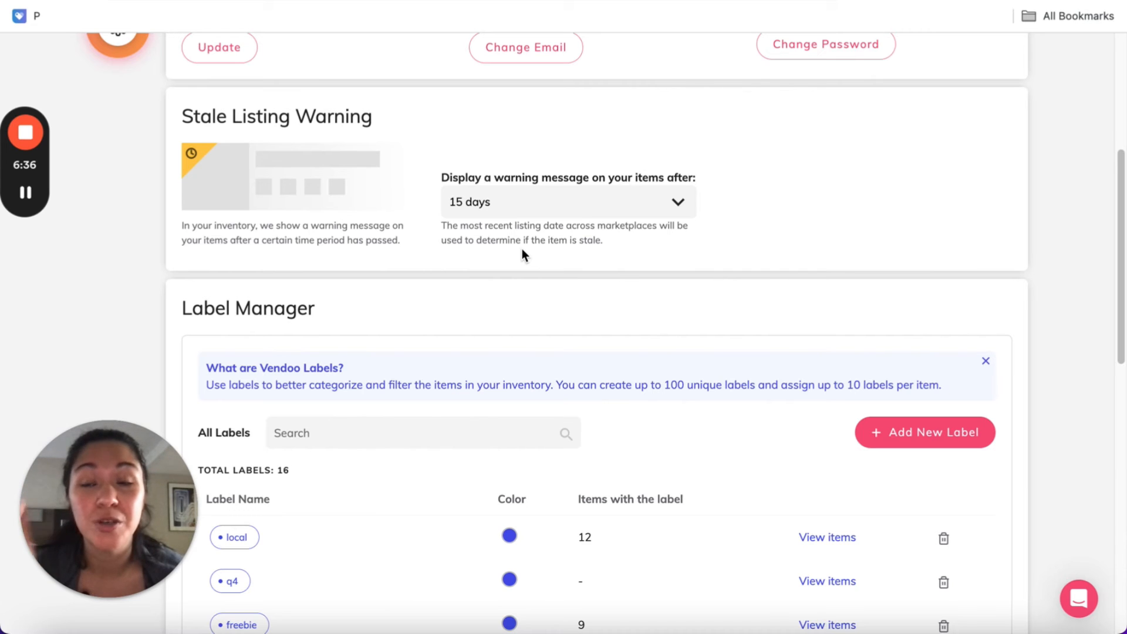
# Examine the labels in the Label Manager and the saved templates in the Template Manager
pyautogui.scroll(-3, 522, 248)
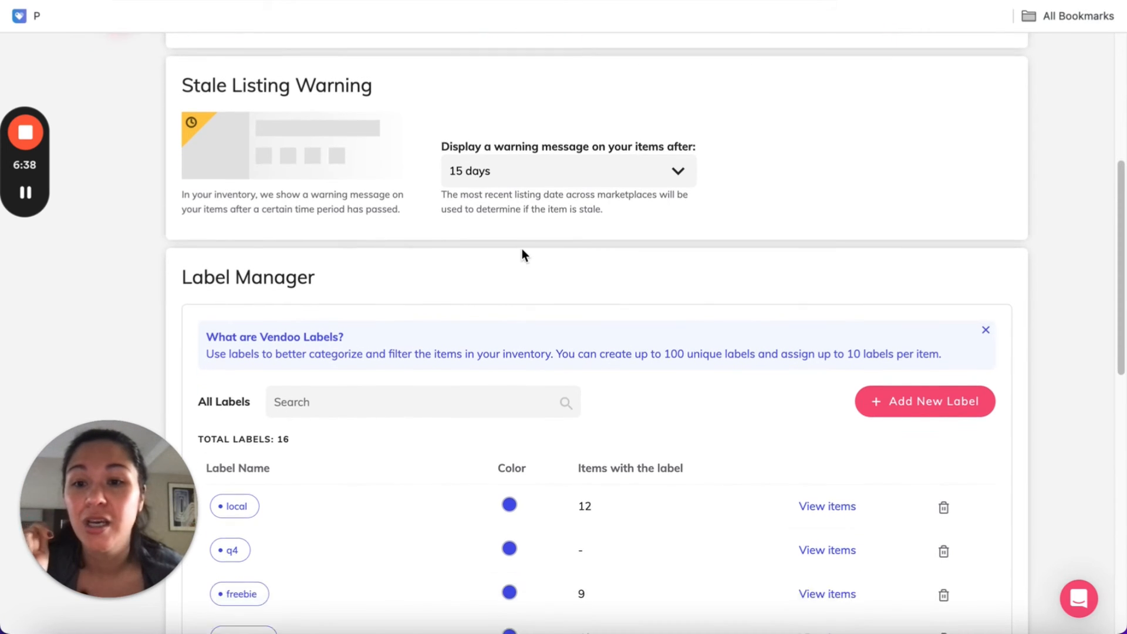
pyautogui.scroll(-2, 304, 349)
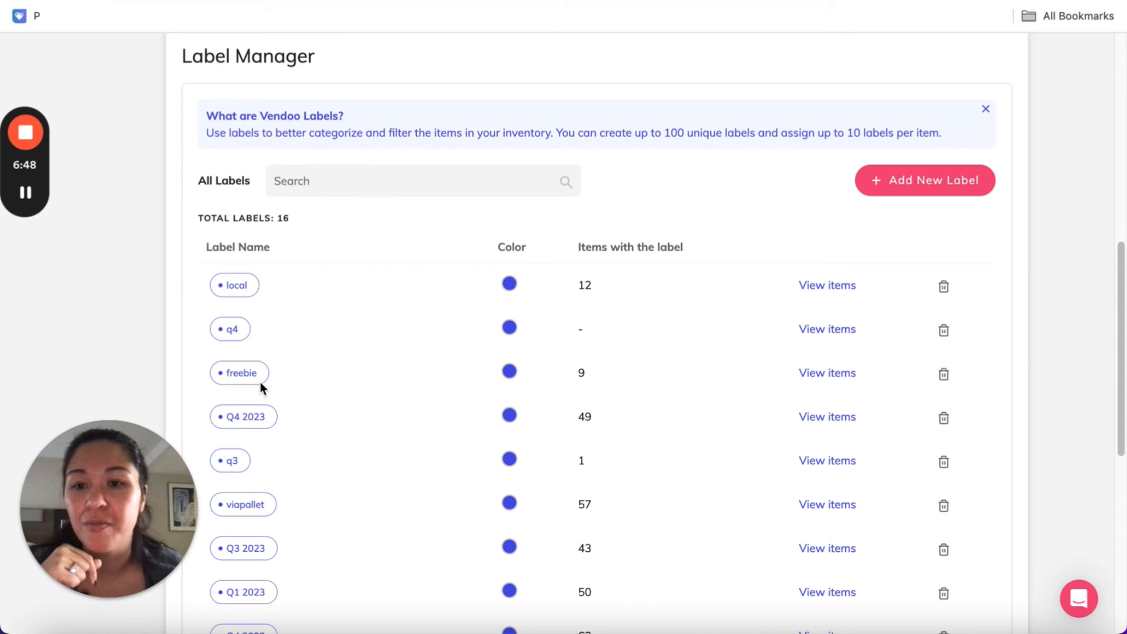
pyautogui.scroll(-3, 246, 358)
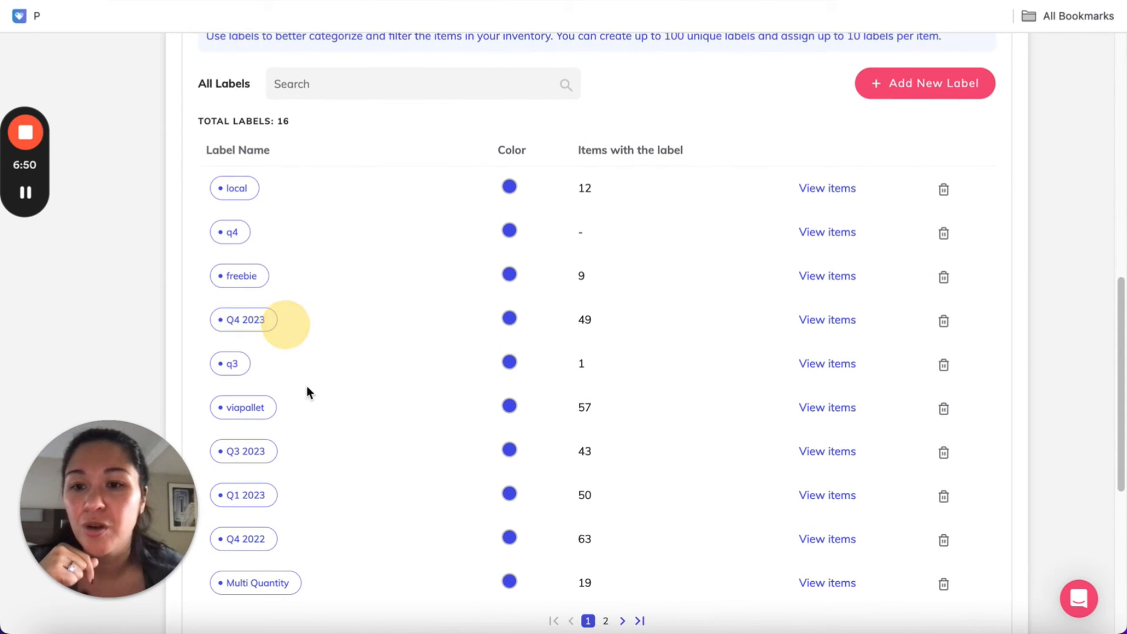
pyautogui.scroll(-3, 259, 352)
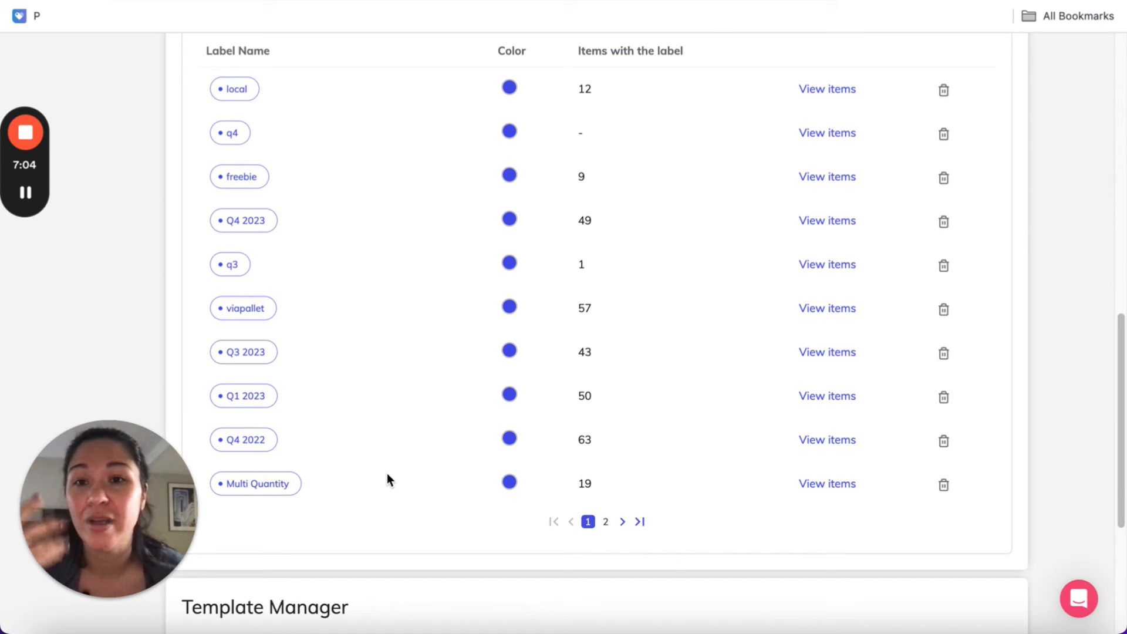
pyautogui.scroll(-1, 387, 474)
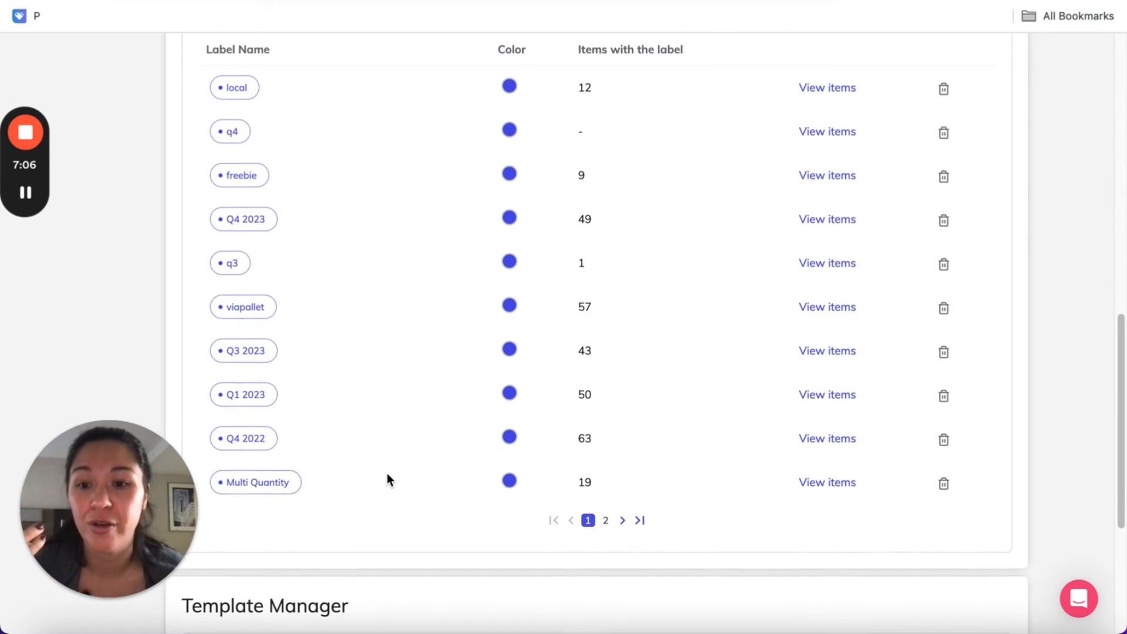
pyautogui.scroll(-5, 386, 473)
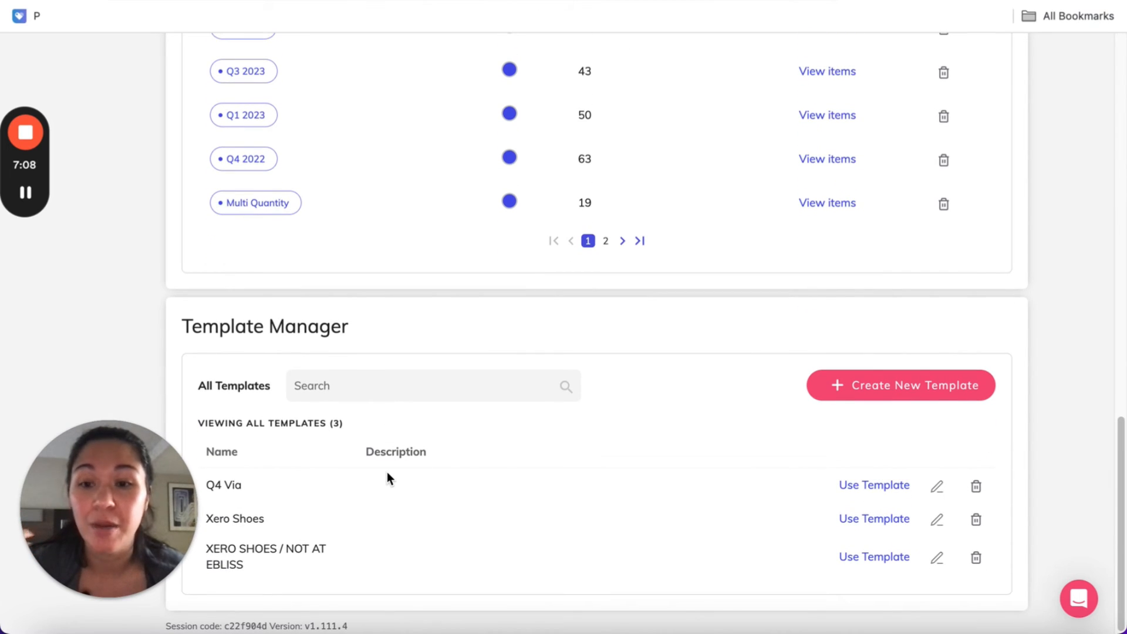
# Start a new item from the Xero Shoes template and add 10 after "Size" in its description
pyautogui.moveTo(205, 519); pyautogui.dragTo(265, 519)
pyautogui.click(304, 559)
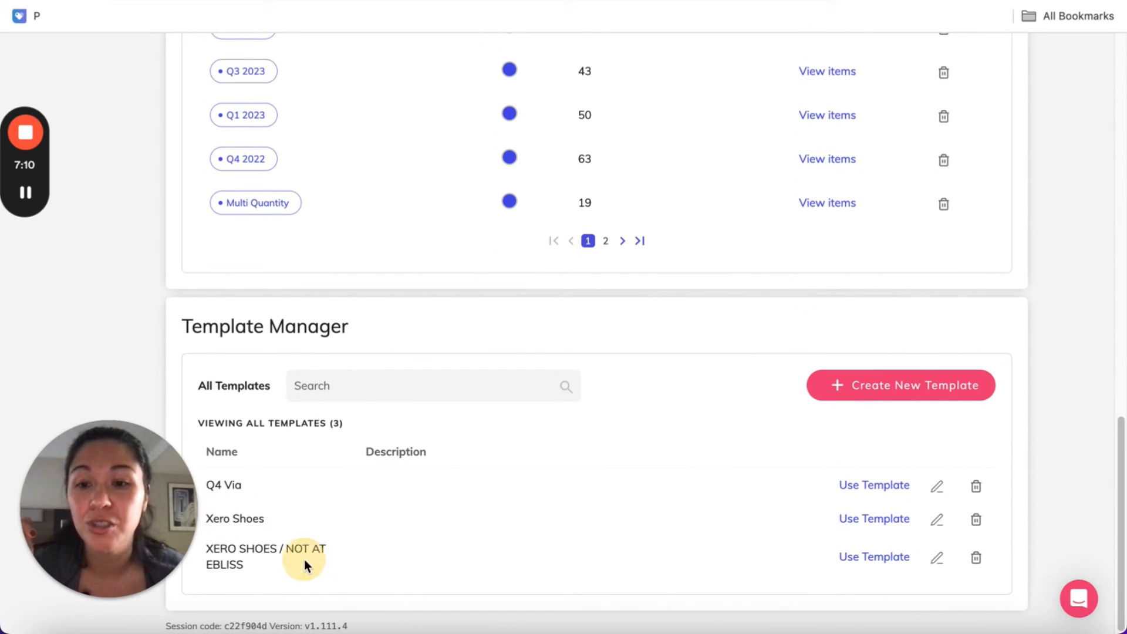
pyautogui.click(870, 526)
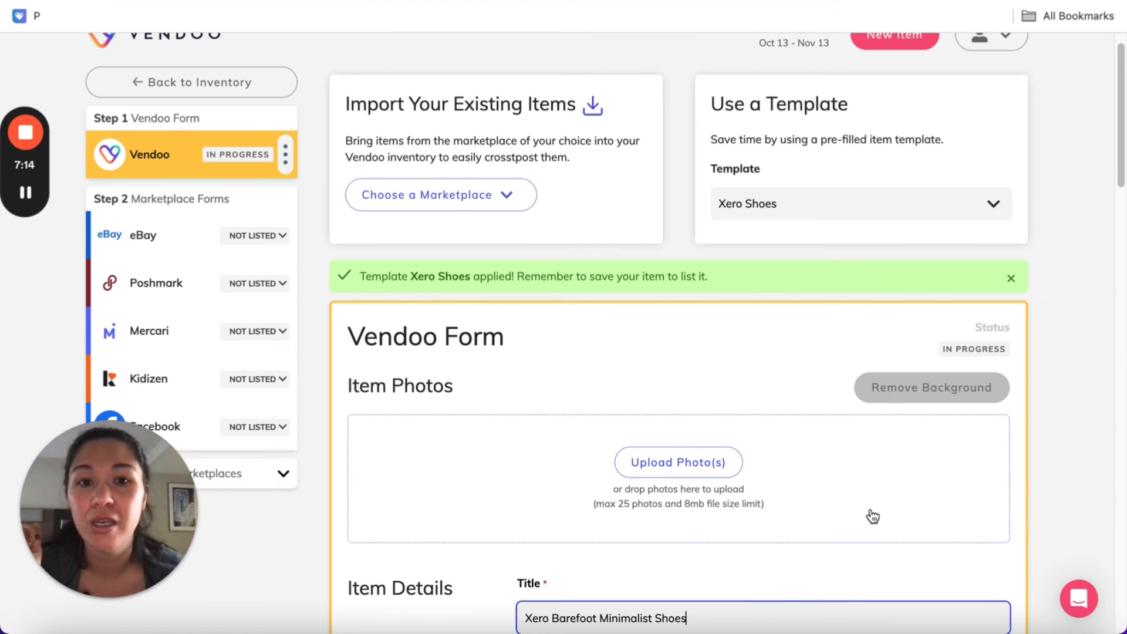
pyautogui.scroll(-5, 851, 481)
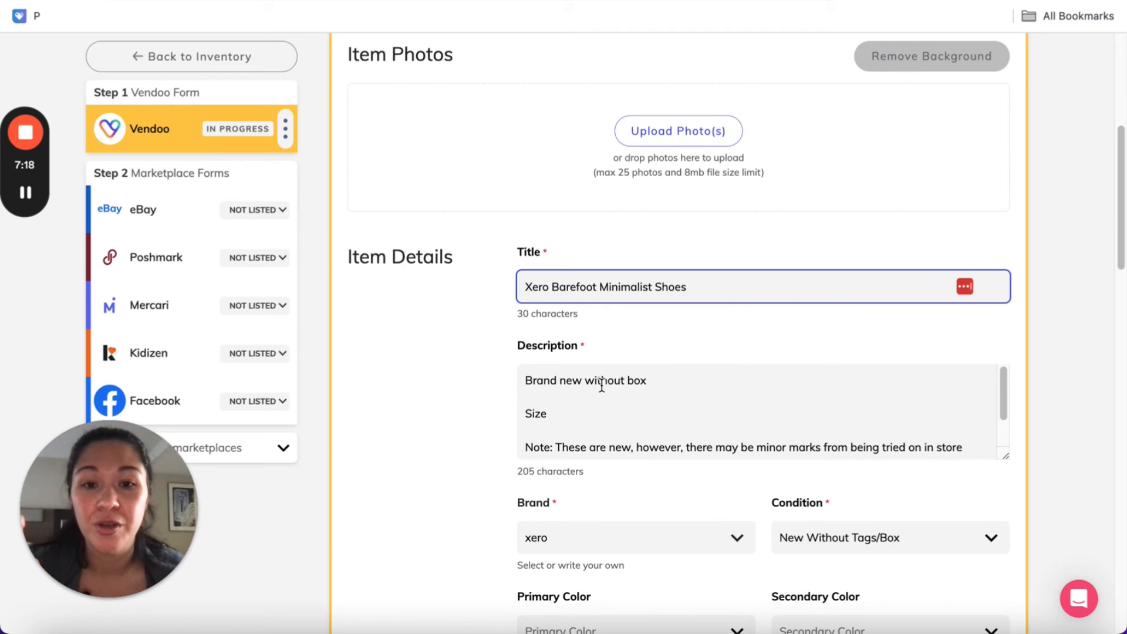
pyautogui.scroll(-1, 592, 411)
pyautogui.click(592, 411)
pyautogui.write('10')
pyautogui.scroll(-2, 646, 425)
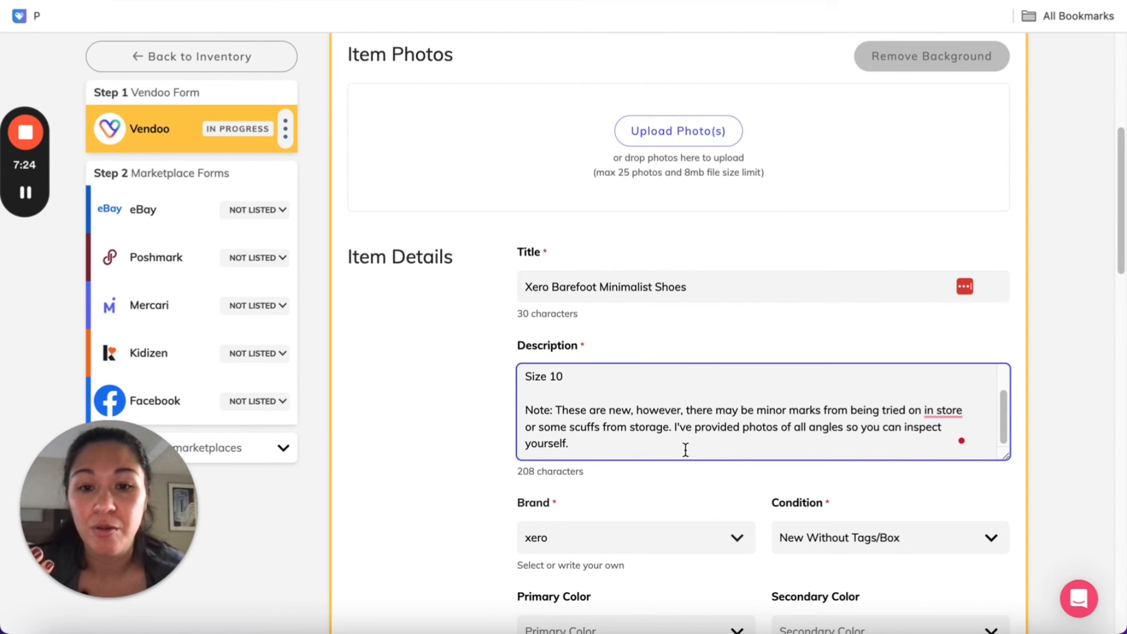
# View the template's prefilled category and package fields, and return to the inventory without saving the new item
pyautogui.scroll(-10, 649, 457)
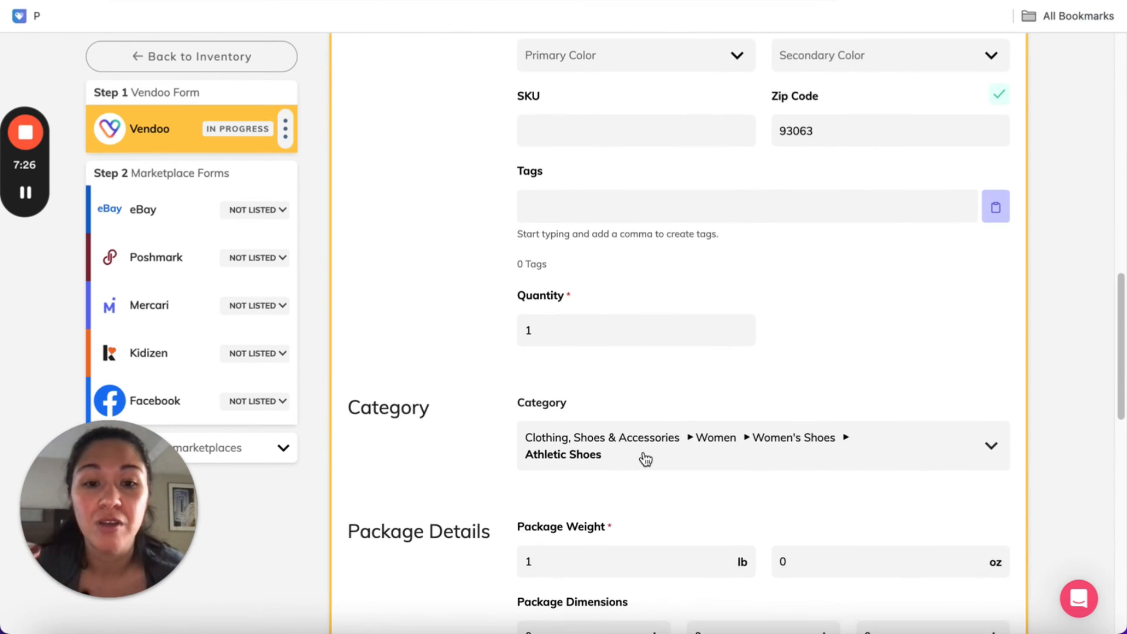
pyautogui.scroll(15, 646, 460)
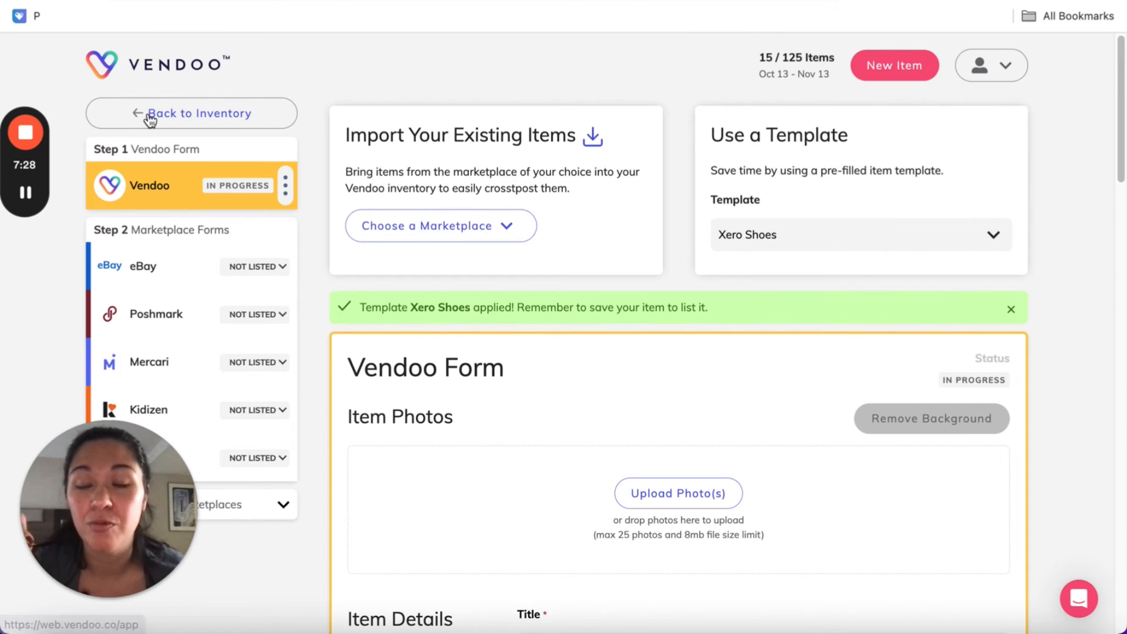
pyautogui.click(150, 115)
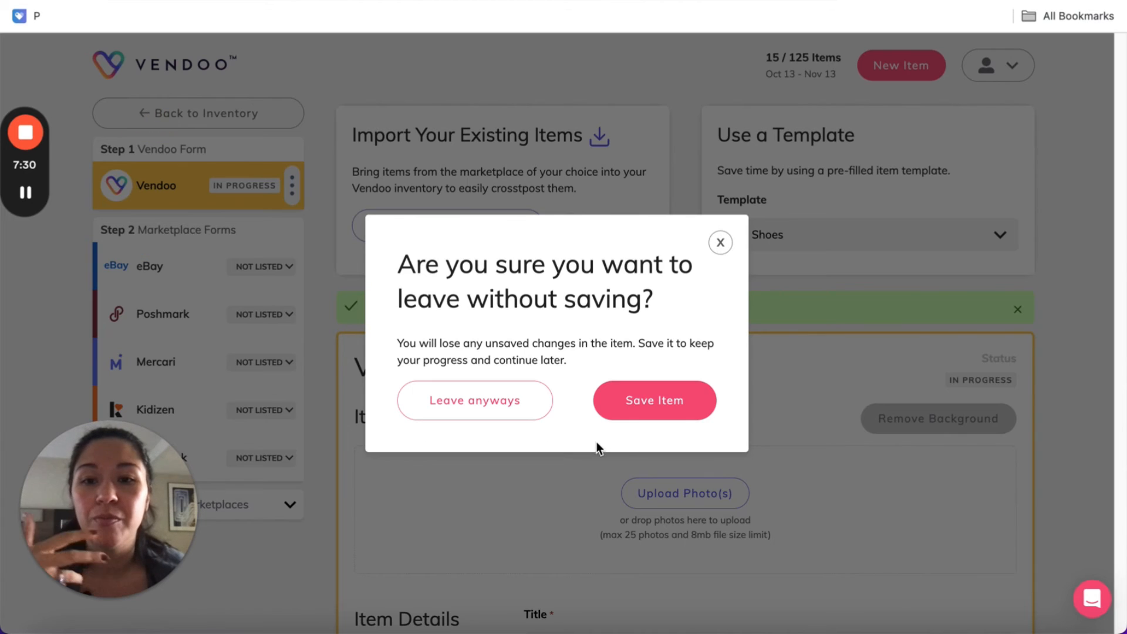
pyautogui.click(499, 405)
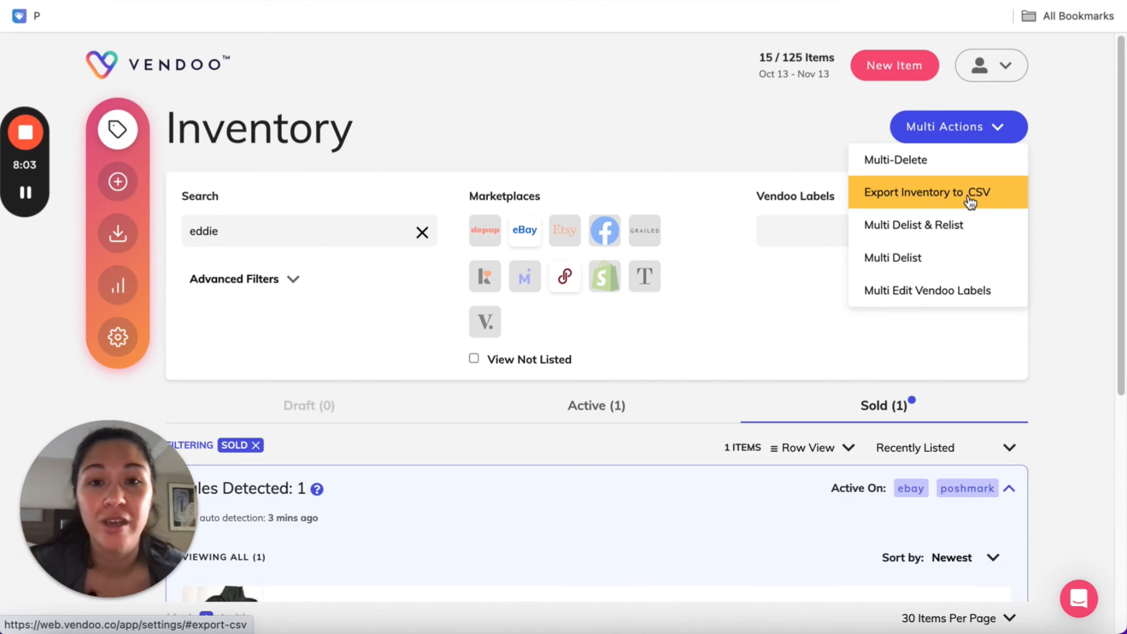
# Switch to the Google Sheets tab and view the inventory spreadsheet's sold prices, costs and fees
pyautogui.click(556, 143)
pyautogui.hotkey('ctrl', 'Tab')
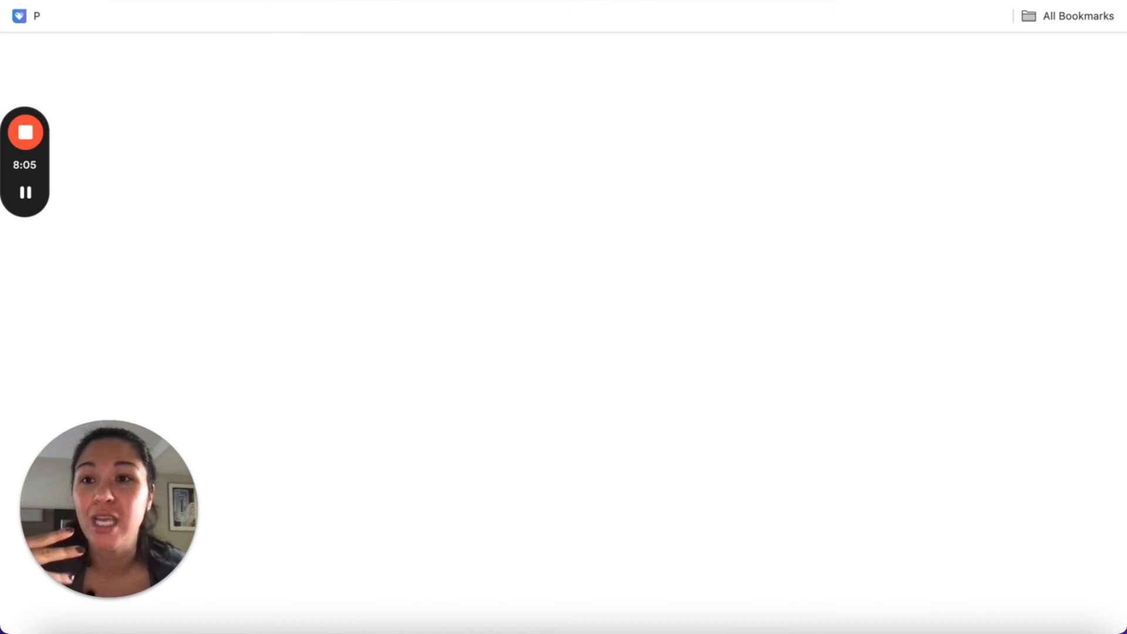
pyautogui.scroll(10, 515, 391)
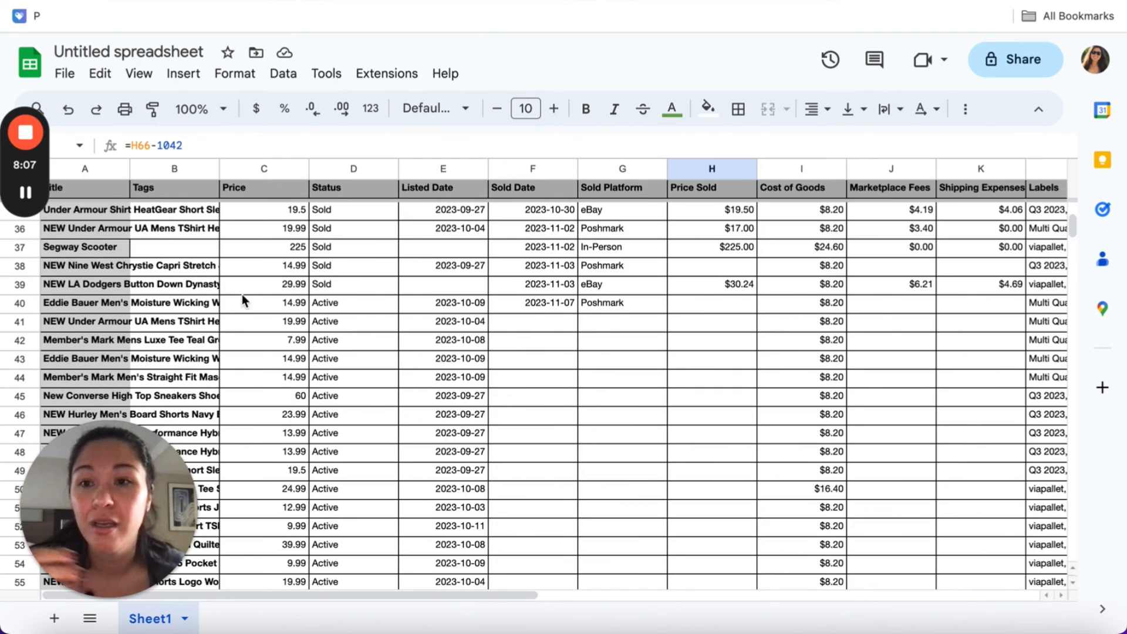
# Examine the sales, cost, fee and difference totals beneath the spreadsheet's inventory rows, and switch back to the Vendoo inventory
pyautogui.scroll(-5, 607, 322)
pyautogui.scroll(-2, 606, 322)
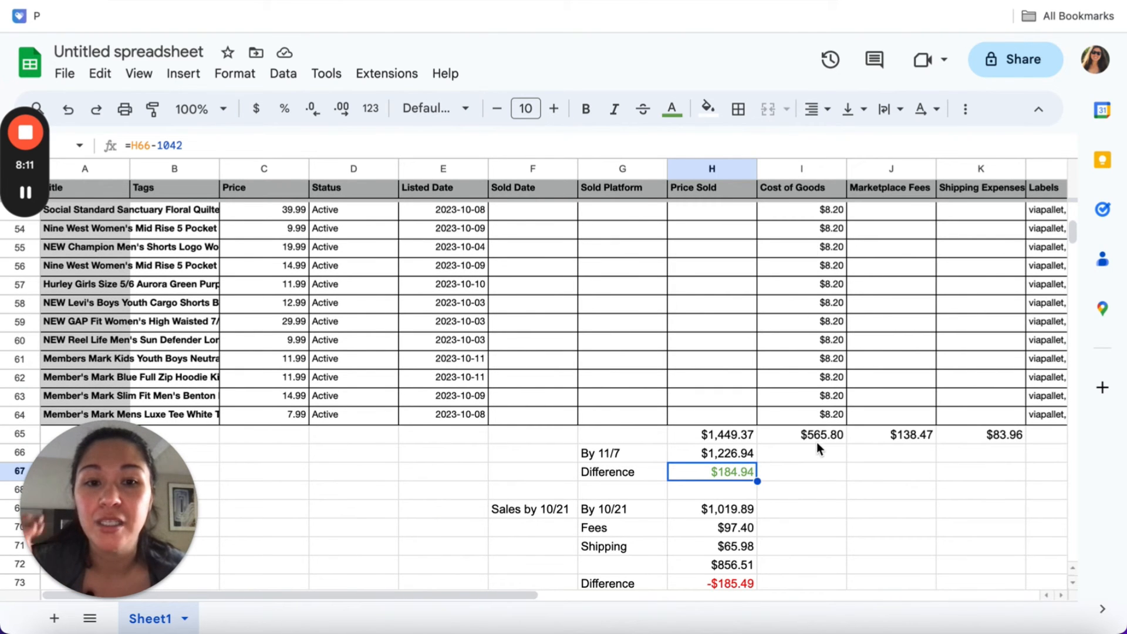
pyautogui.scroll(7, 738, 405)
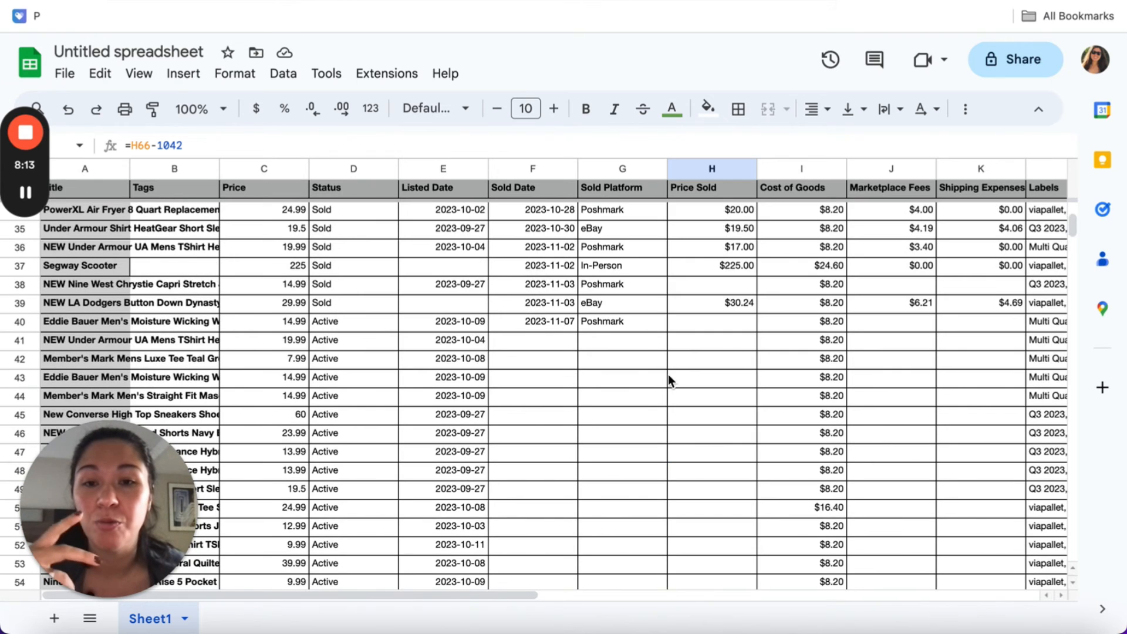
pyautogui.scroll(-10, 597, 425)
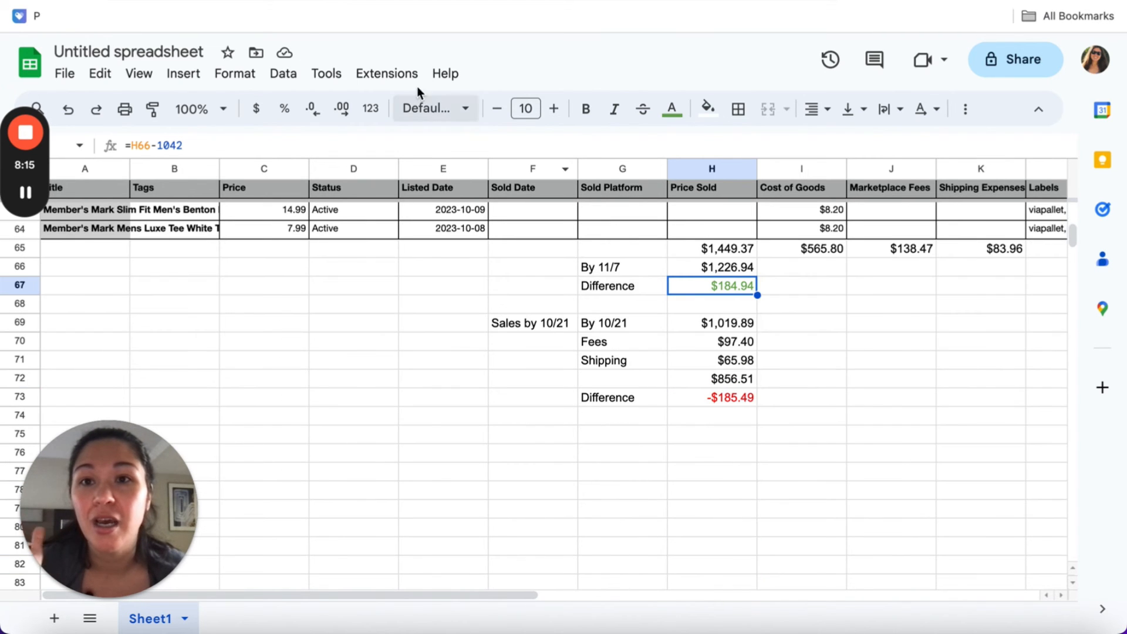
pyautogui.click(382, 1)
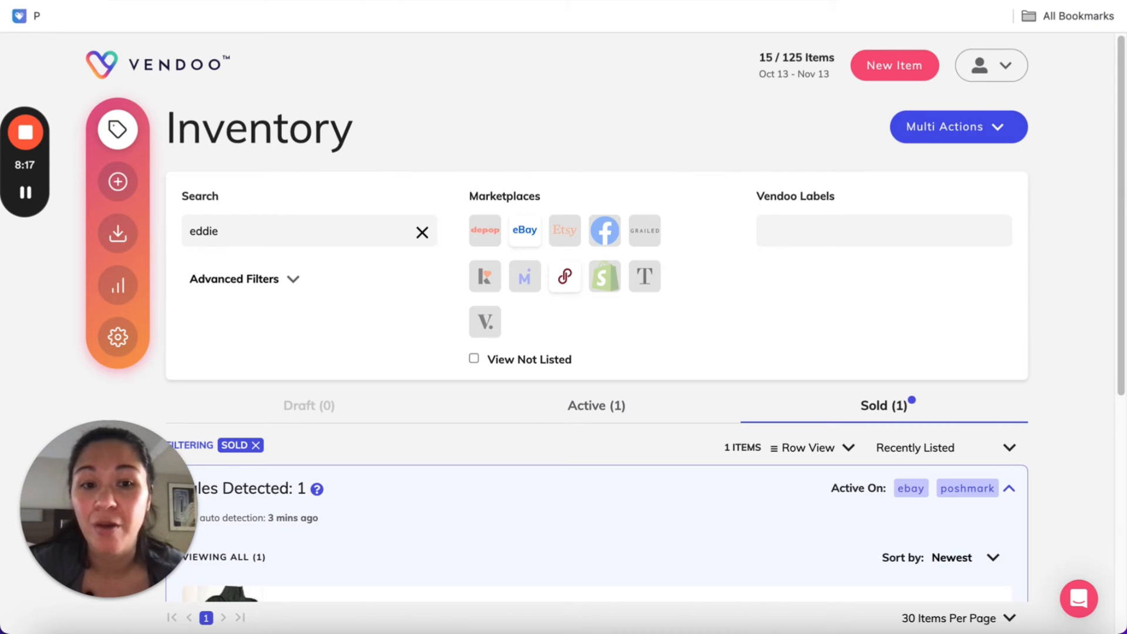
# Review the current subscription's details and usage, and compare the monthly listing plans and add-ons offered for changing it
pyautogui.click(317, 1)
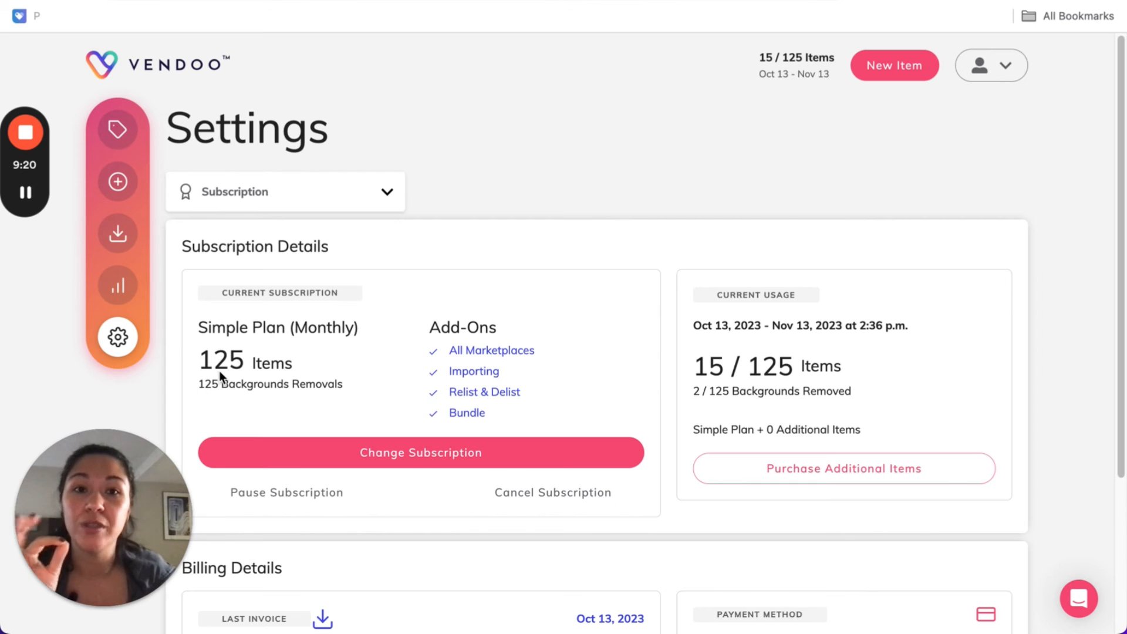
pyautogui.click(773, 58)
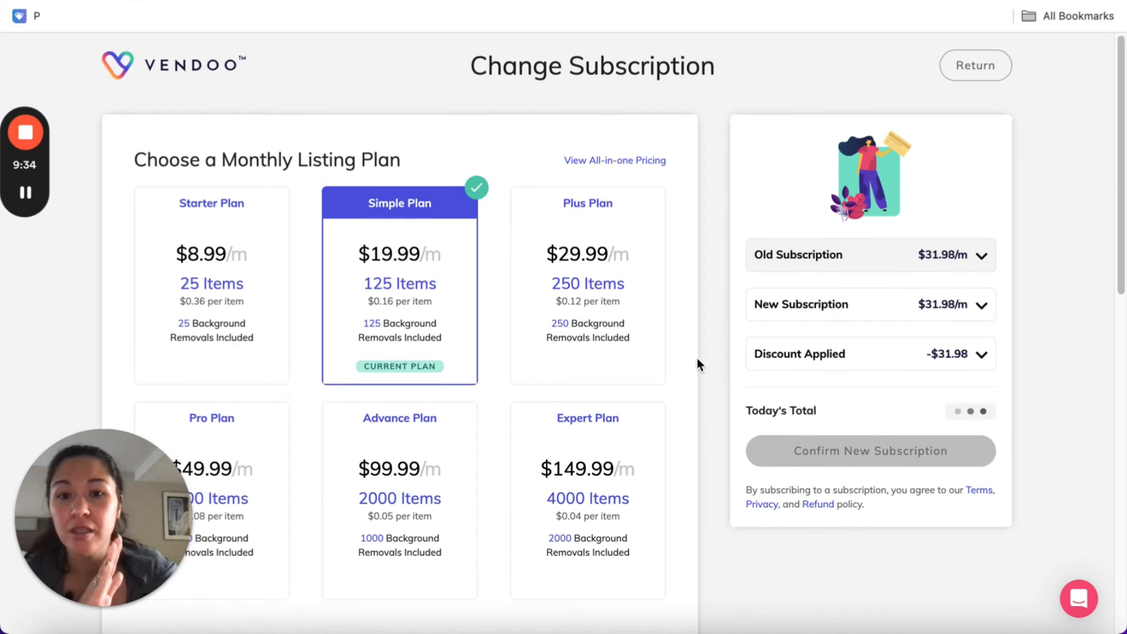
pyautogui.scroll(-5, 696, 358)
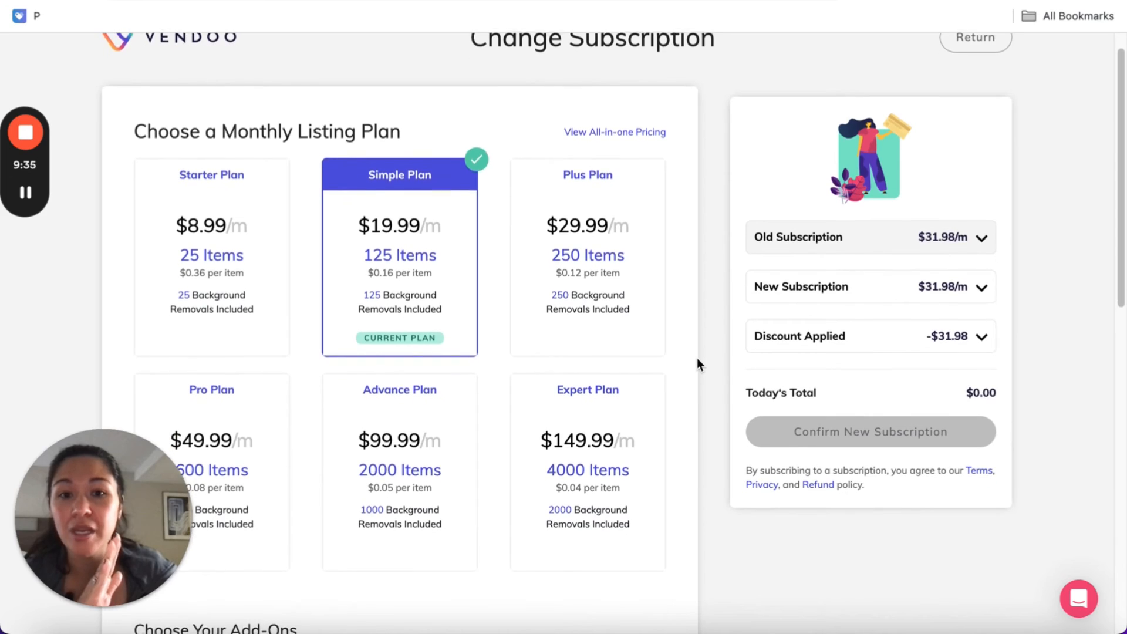
pyautogui.scroll(1, 487, 352)
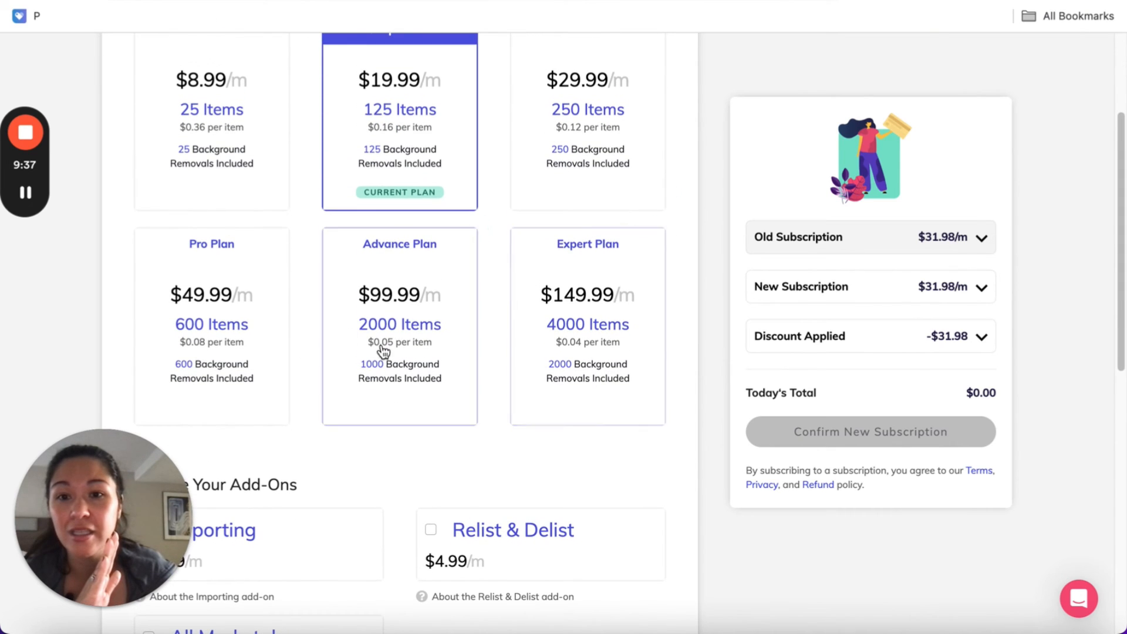
pyautogui.scroll(2, 390, 362)
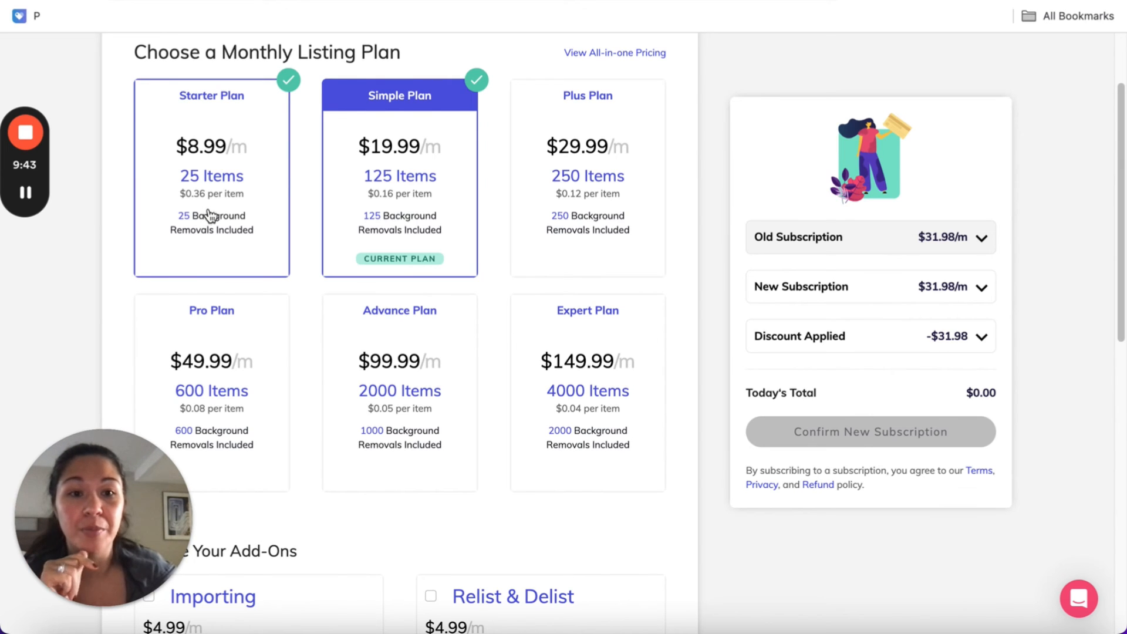
# Reopen the subscription change options from the subscription settings, and return to the inventory without changing the plan
pyautogui.click(13, 36)
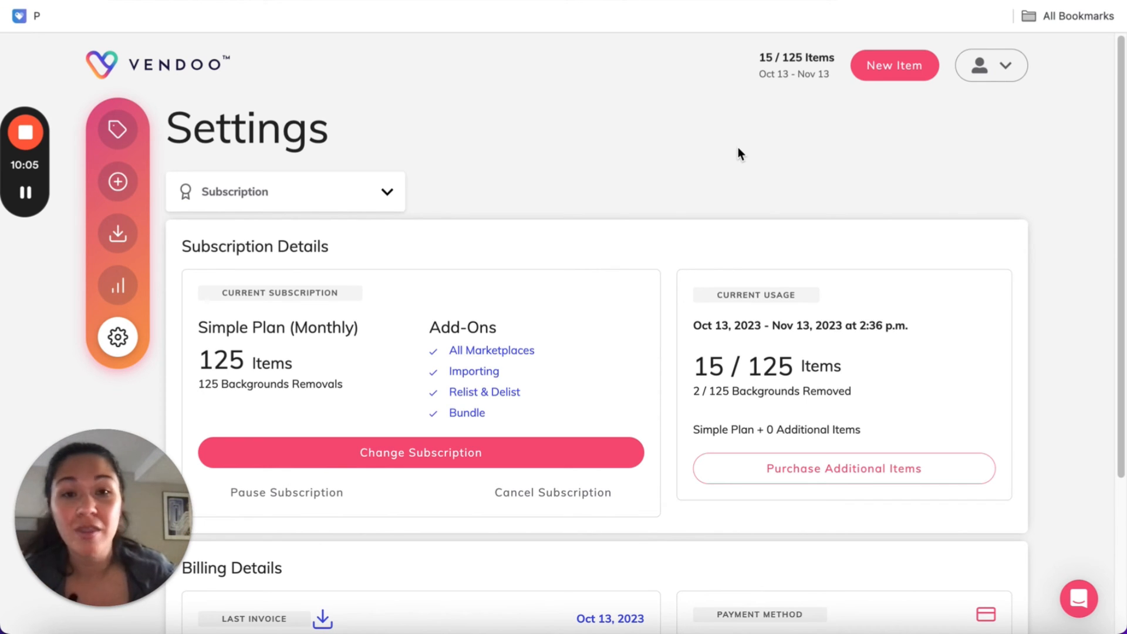
pyautogui.click(423, 452)
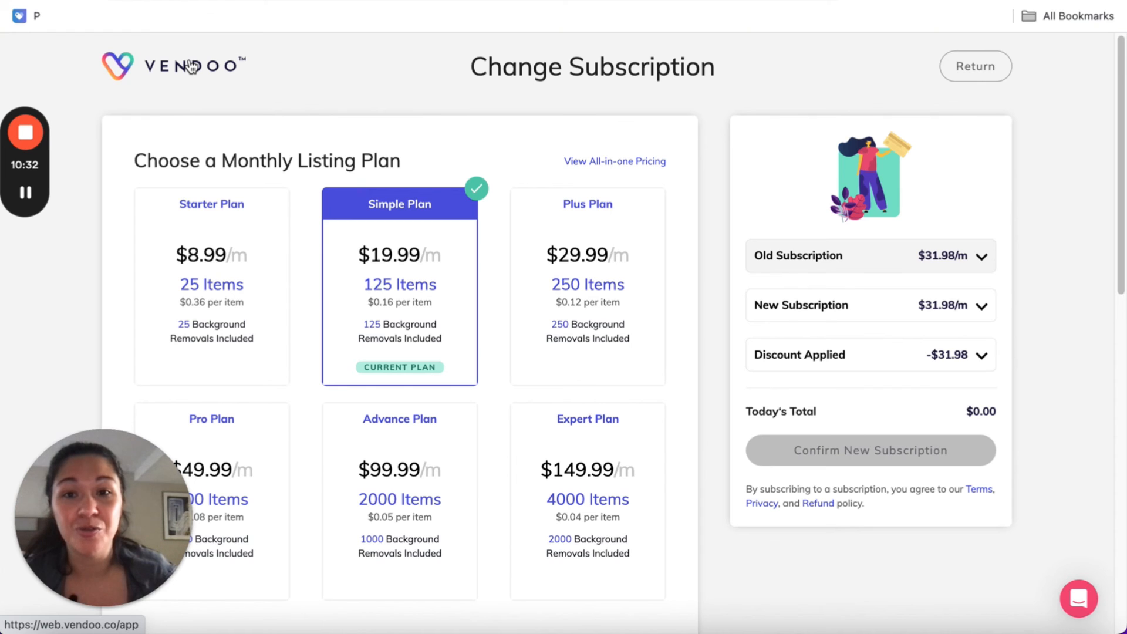
pyautogui.click(191, 66)
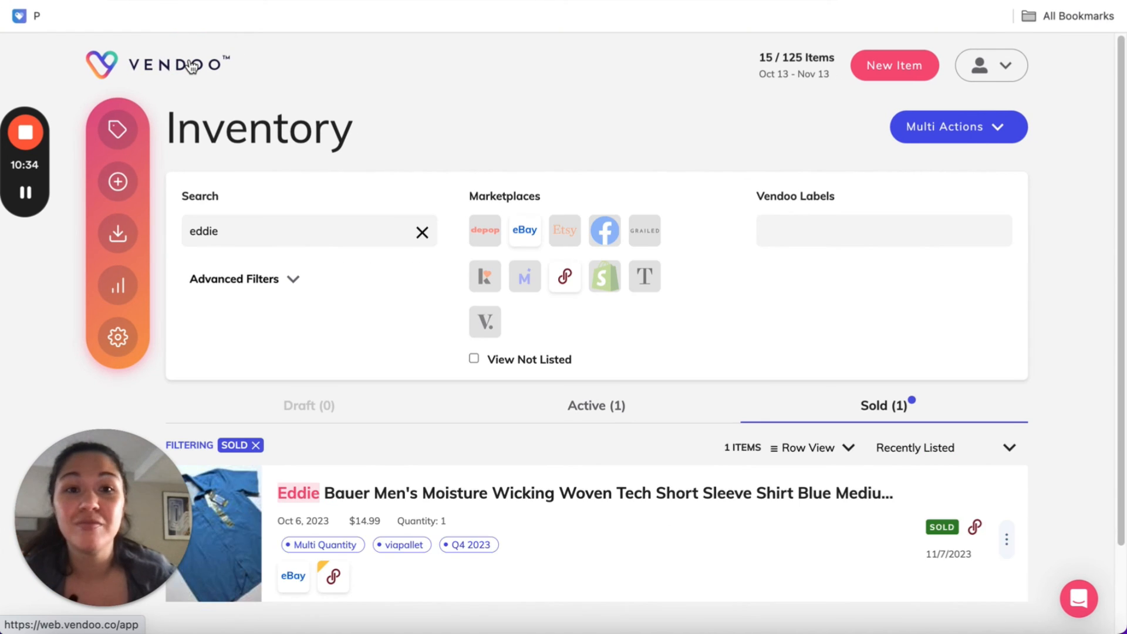